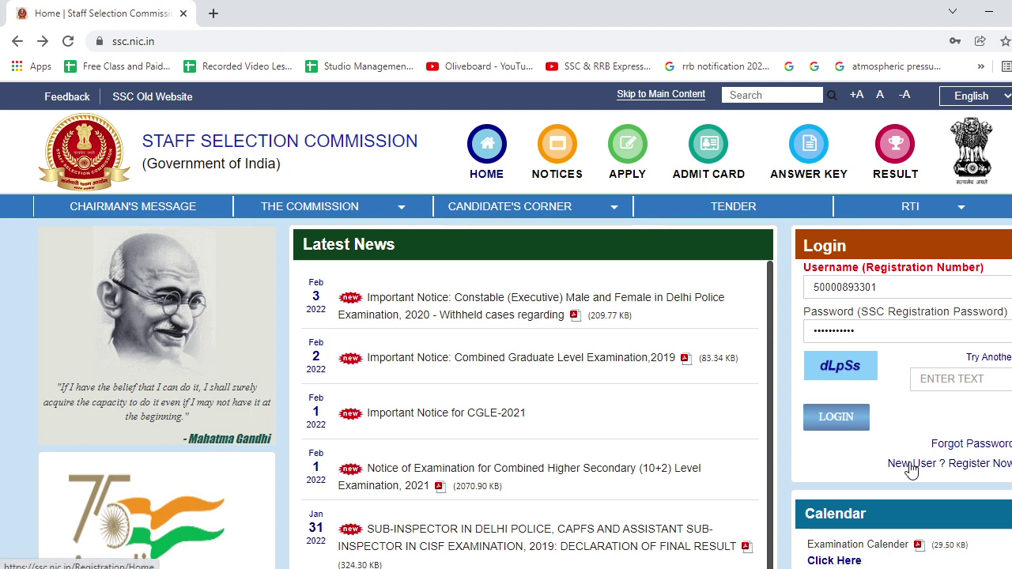
Start a new-user registration and answer Yes to having an Aadhaar.
click(986, 468)
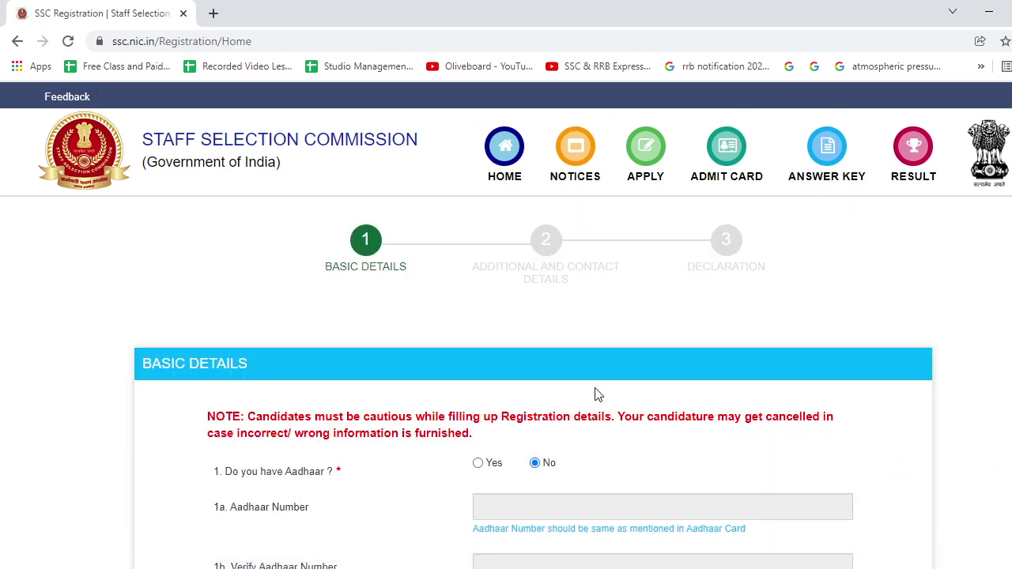
scroll(499, 336, down, 2)
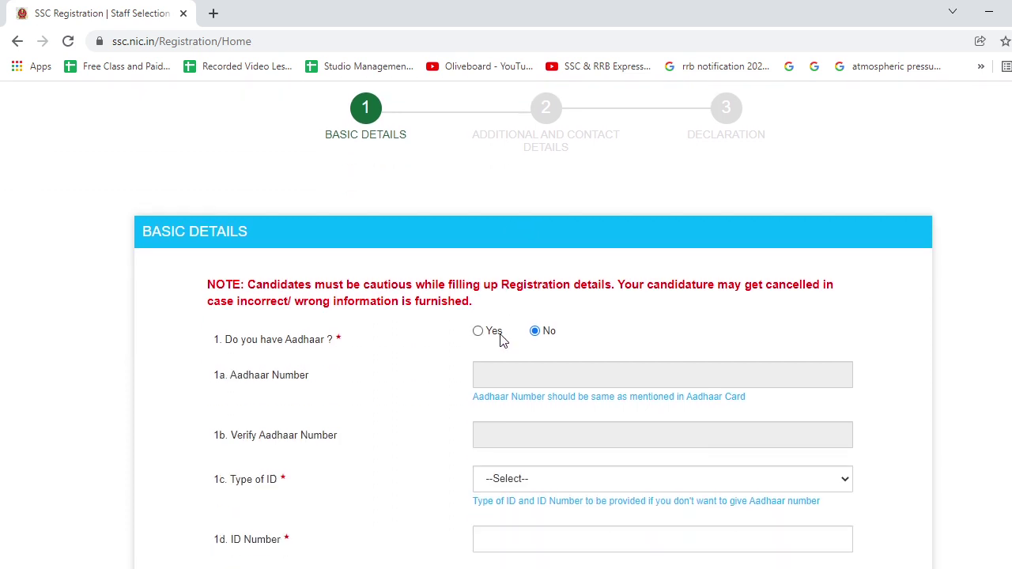
scroll(497, 332, down, 2)
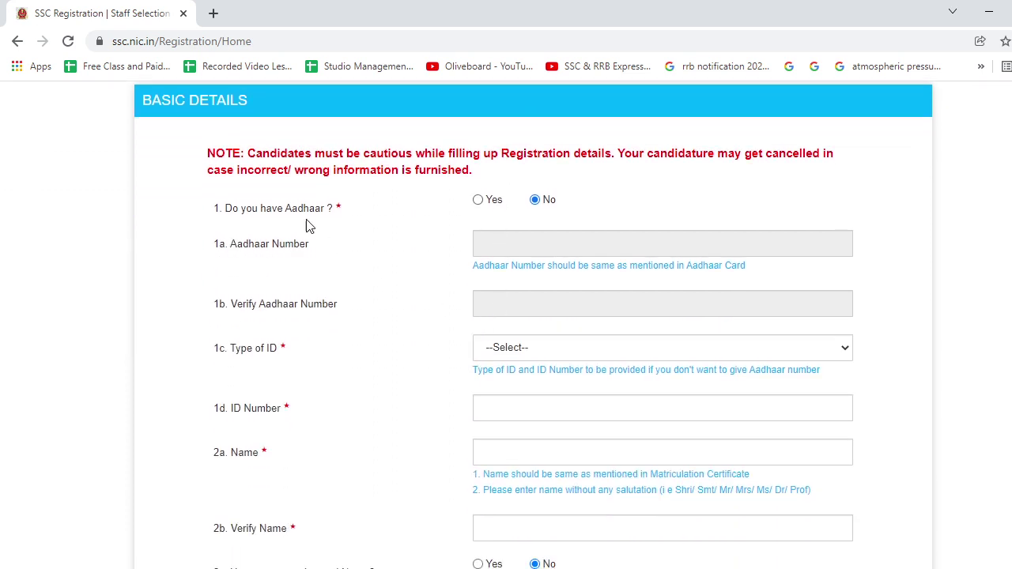
click(479, 202)
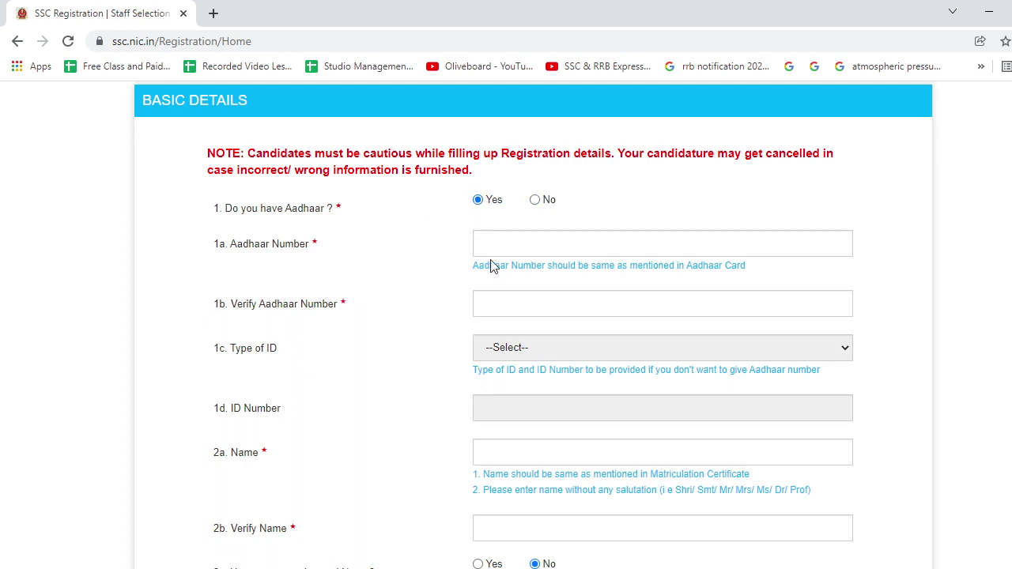
Enter the candidate's Aadhaar number in both the Aadhaar and Verify Aadhaar fields.
click(489, 242)
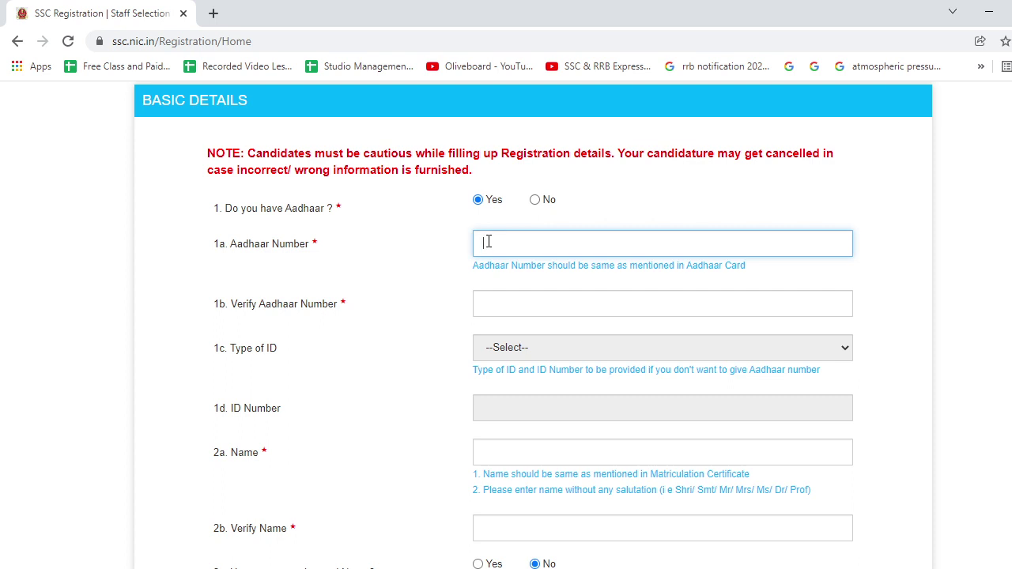
click(498, 303)
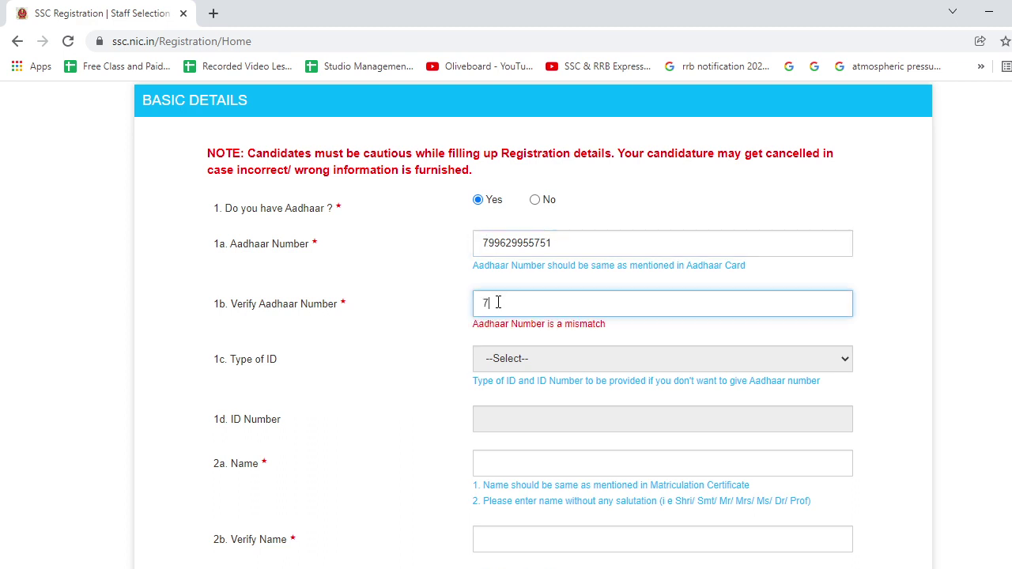
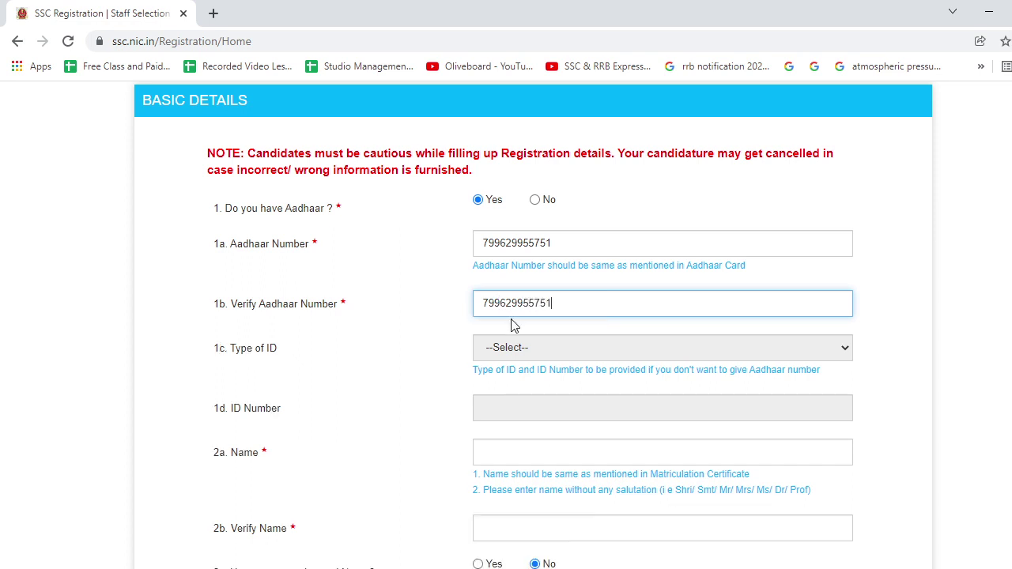
scroll(514, 340, down, 2)
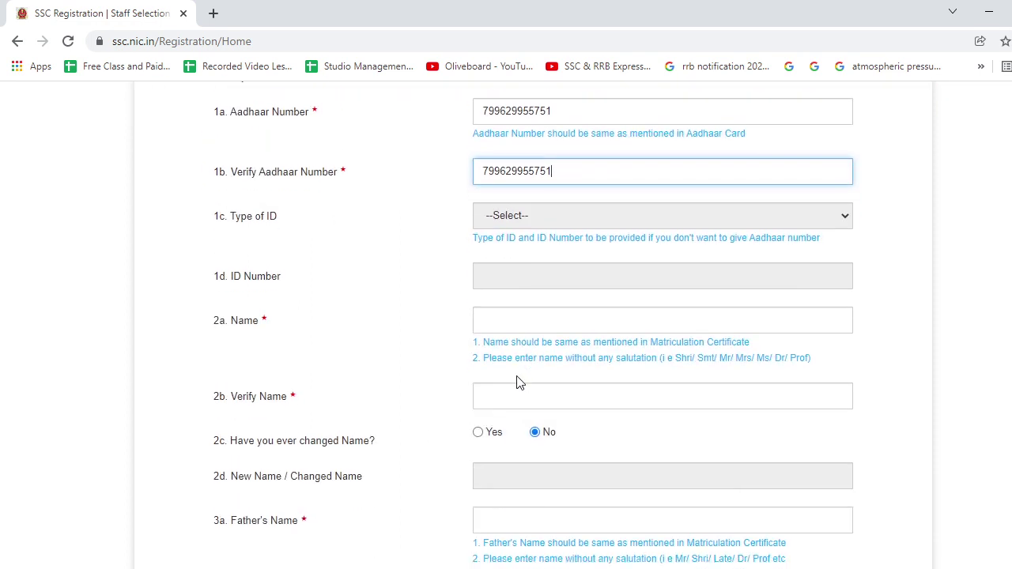
click(500, 325)
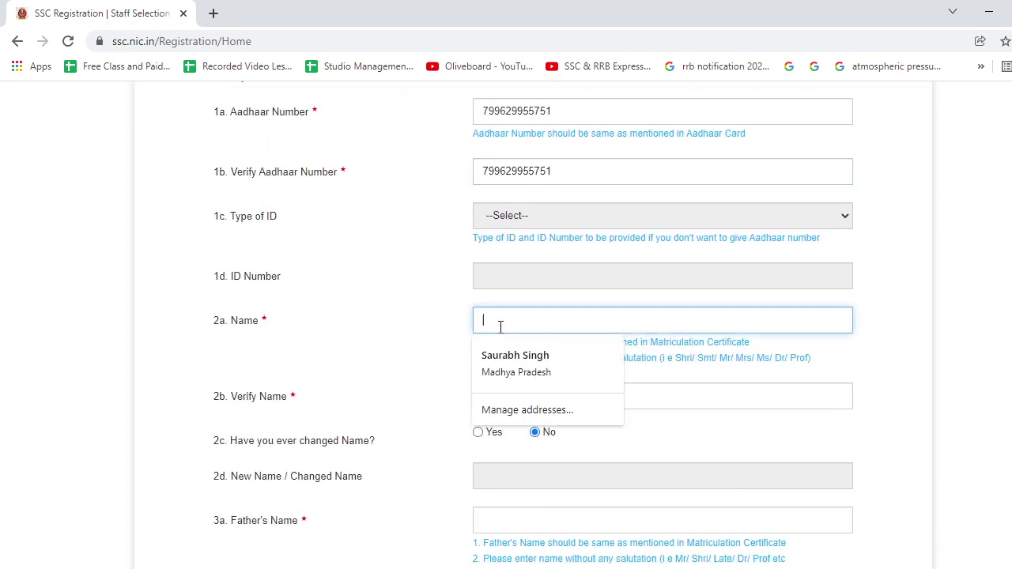
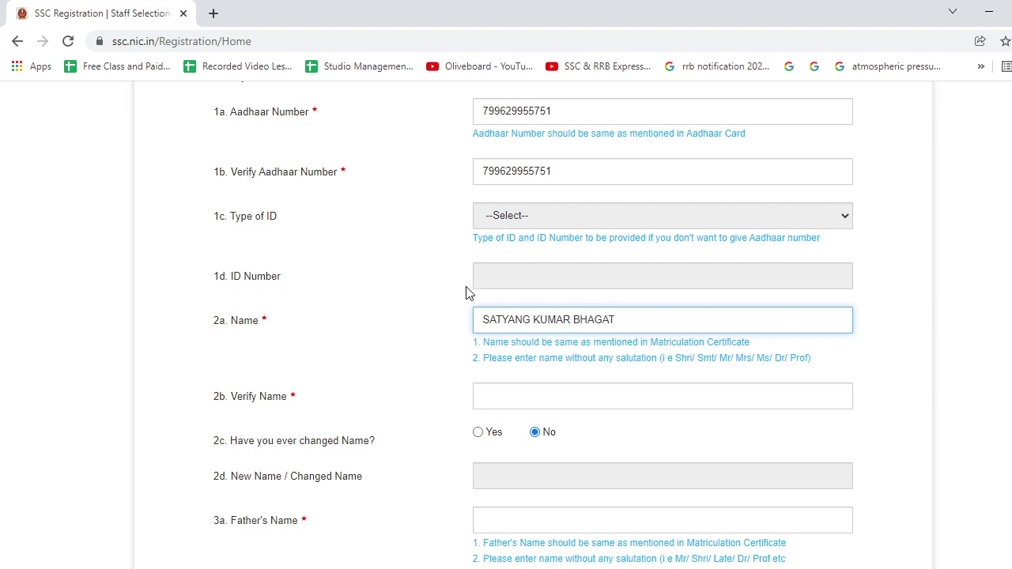
Enter the candidate's name and father's name, each repeated in its Verify field.
click(562, 395)
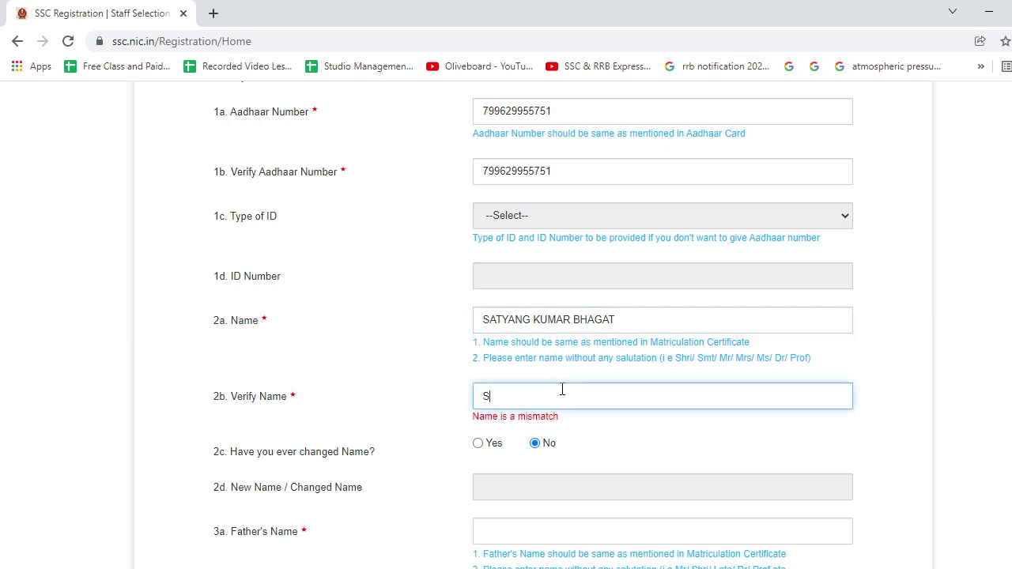
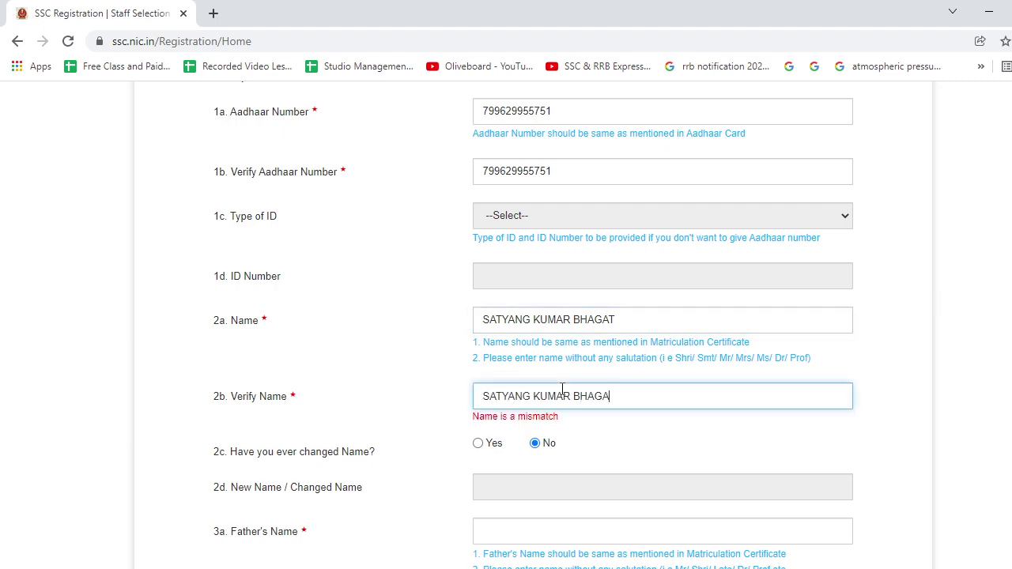
scroll(549, 395, down, 2)
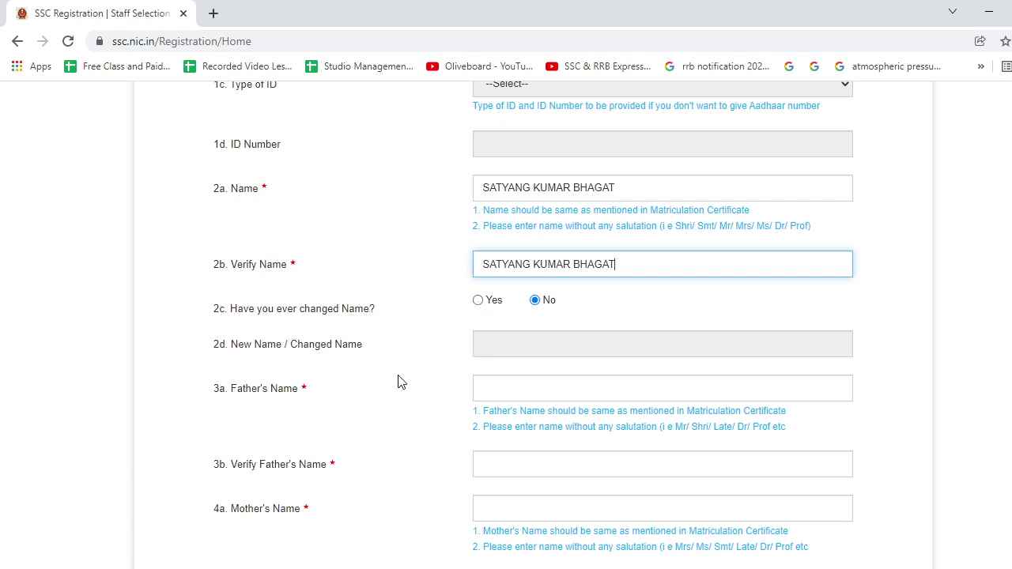
scroll(400, 382, down, 2)
click(495, 266)
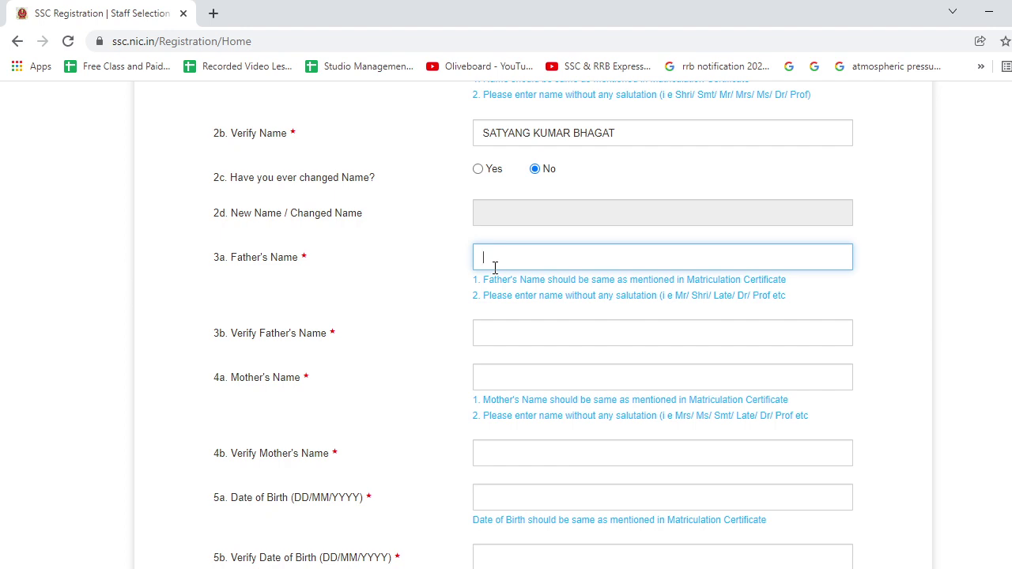
click(509, 342)
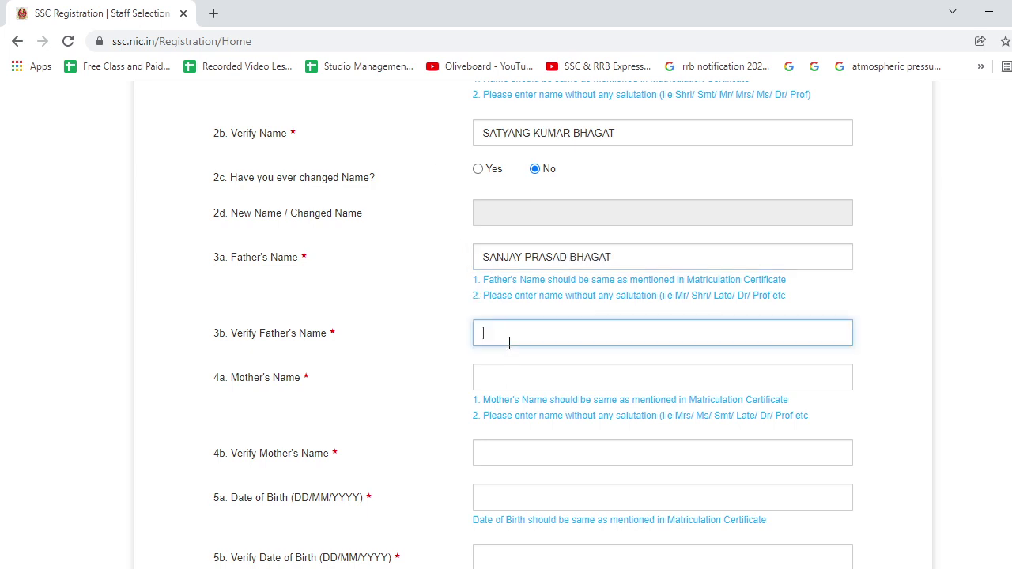
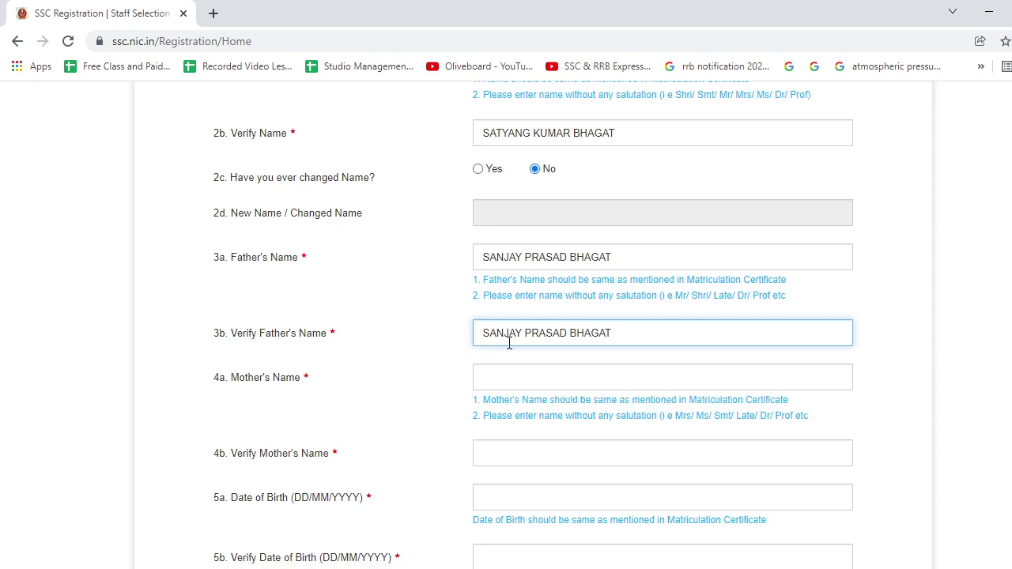
Enter the mother's name and its matching verify entry, correcting a typo.
scroll(509, 345, down, 2)
click(514, 252)
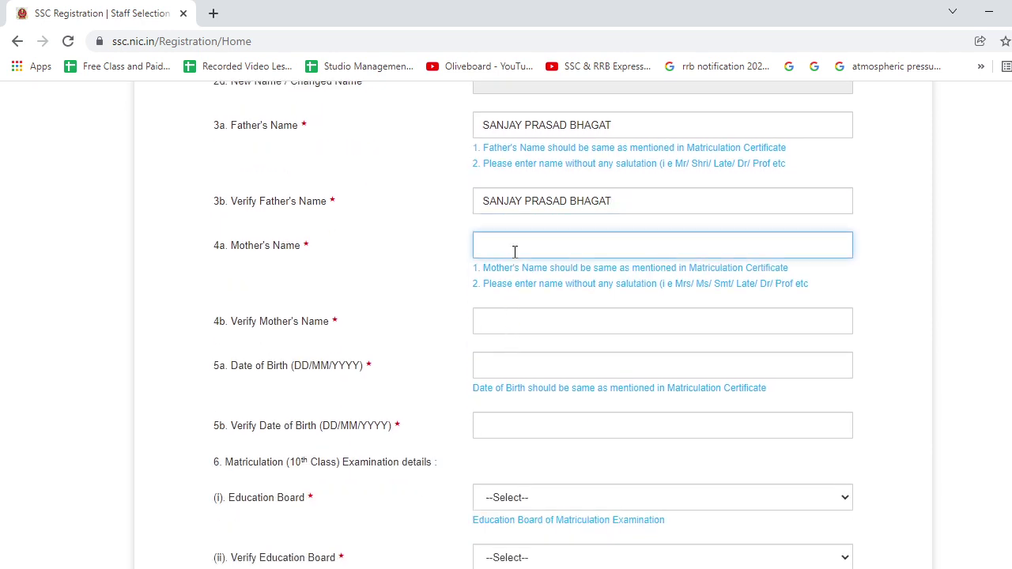
click(522, 313)
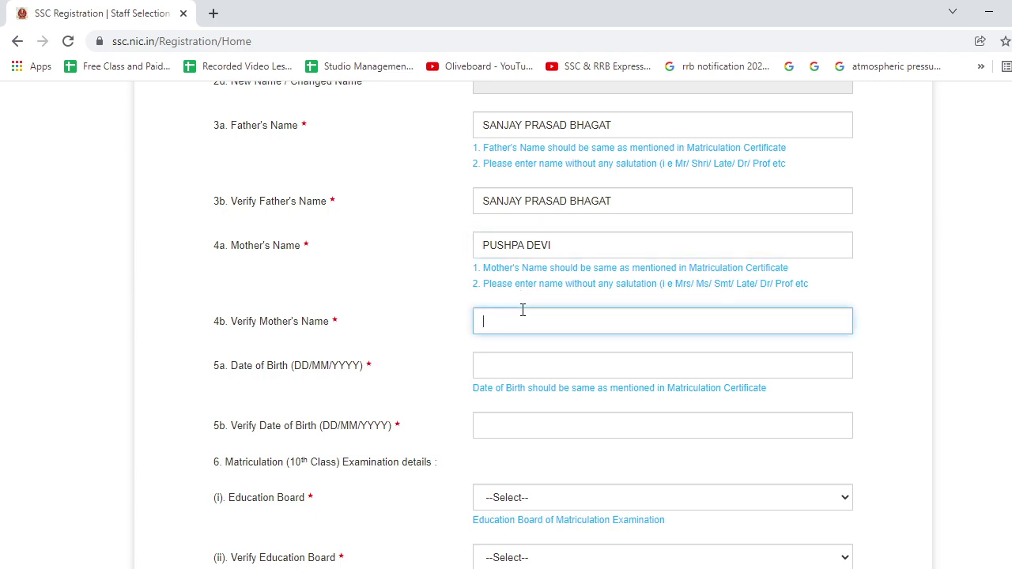
scroll(522, 312, down, 2)
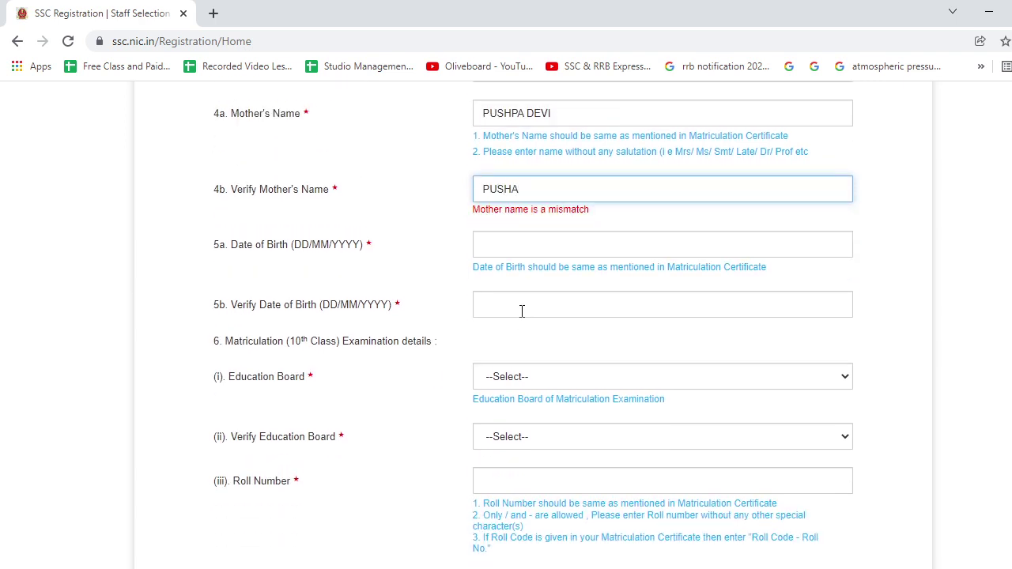
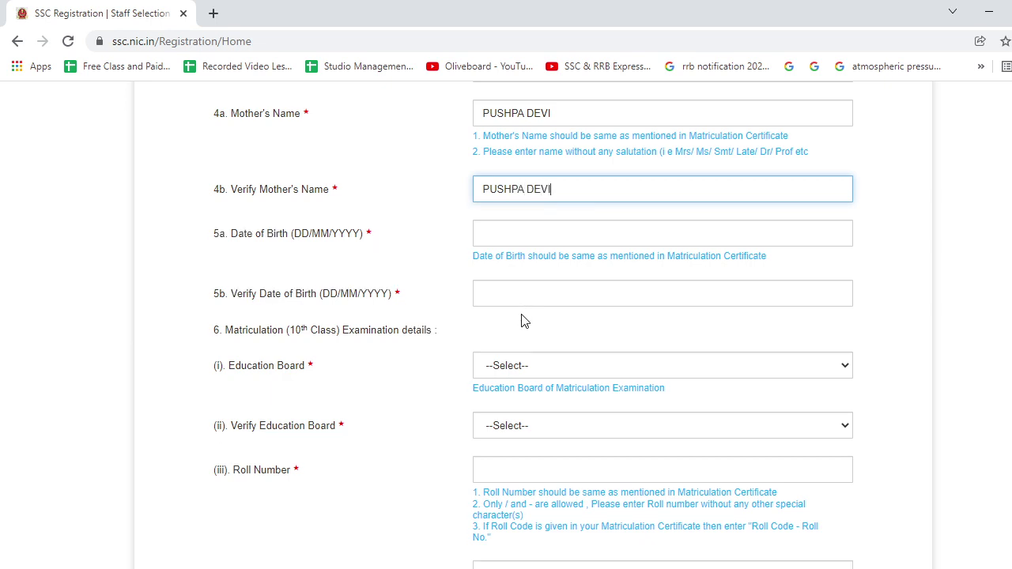
click(515, 240)
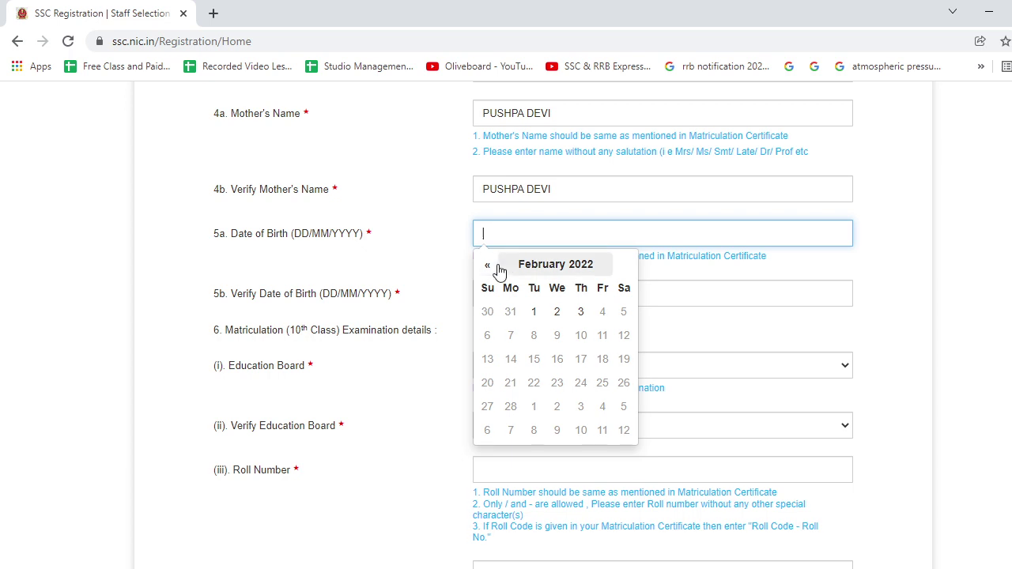
click(488, 265)
click(488, 265)
click(488, 265)
click(488, 265)
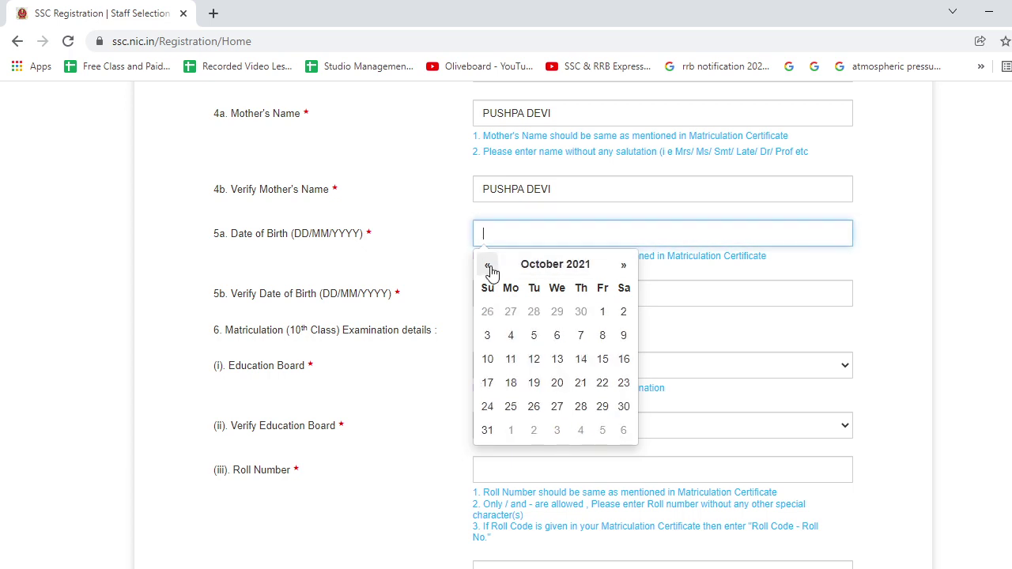
click(510, 269)
click(484, 268)
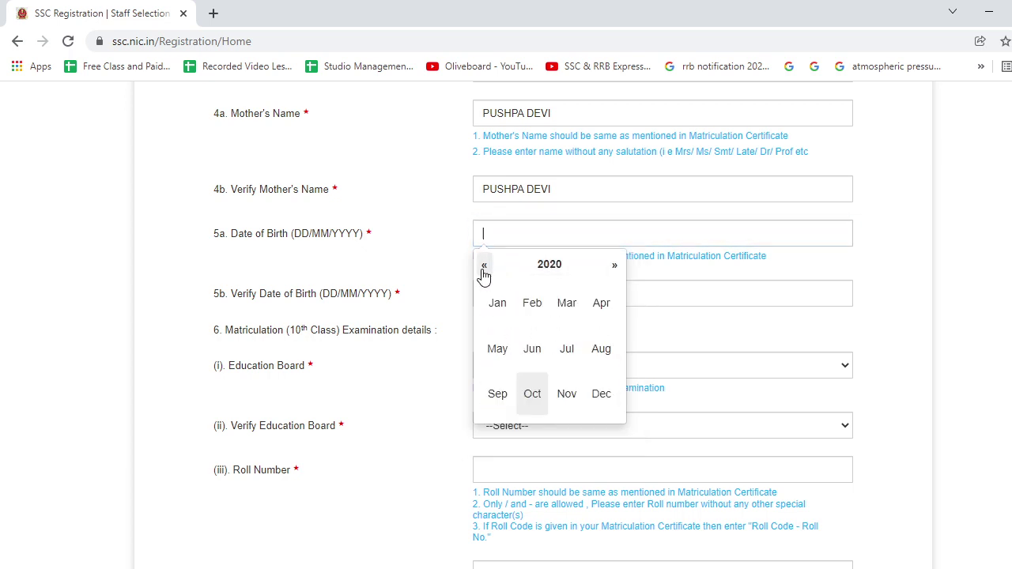
click(484, 269)
click(484, 268)
click(484, 269)
click(484, 269)
click(484, 269)
click(484, 269)
double_click(484, 269)
click(484, 269)
click(484, 268)
click(484, 269)
click(484, 269)
click(484, 269)
click(484, 269)
click(484, 269)
triple_click(484, 268)
triple_click(484, 269)
triple_click(484, 269)
click(484, 269)
double_click(484, 269)
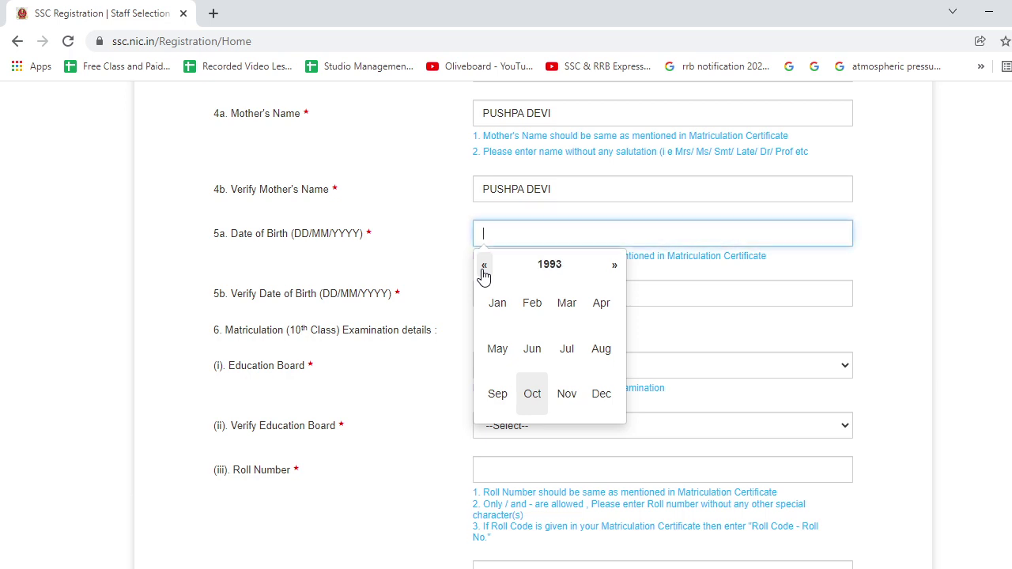
click(505, 316)
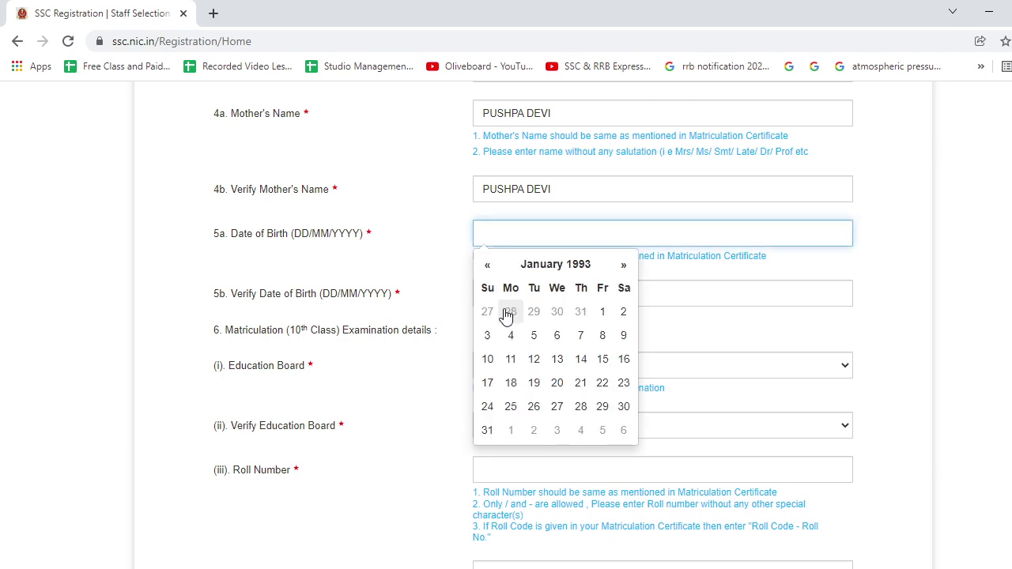
click(580, 361)
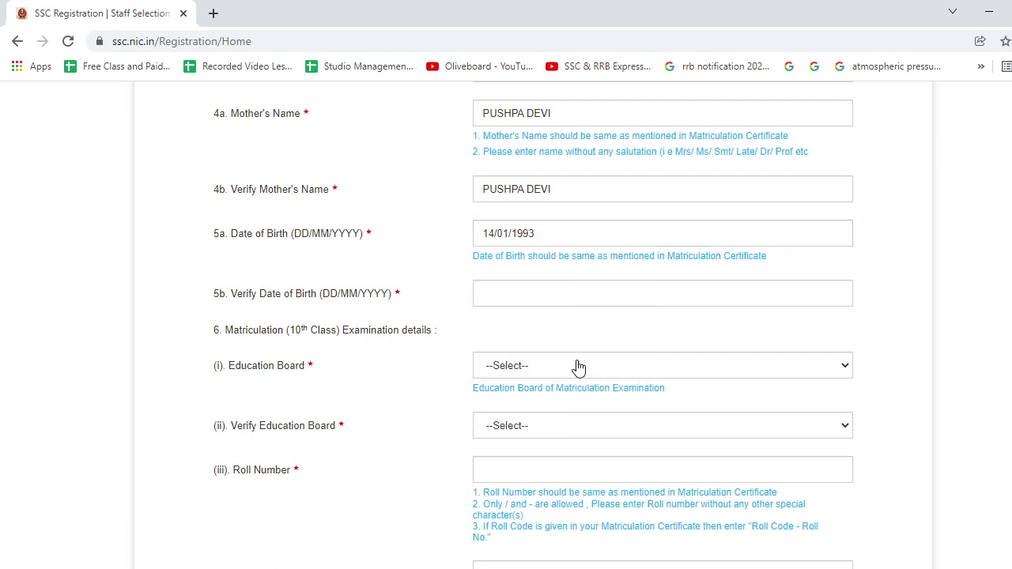
click(519, 293)
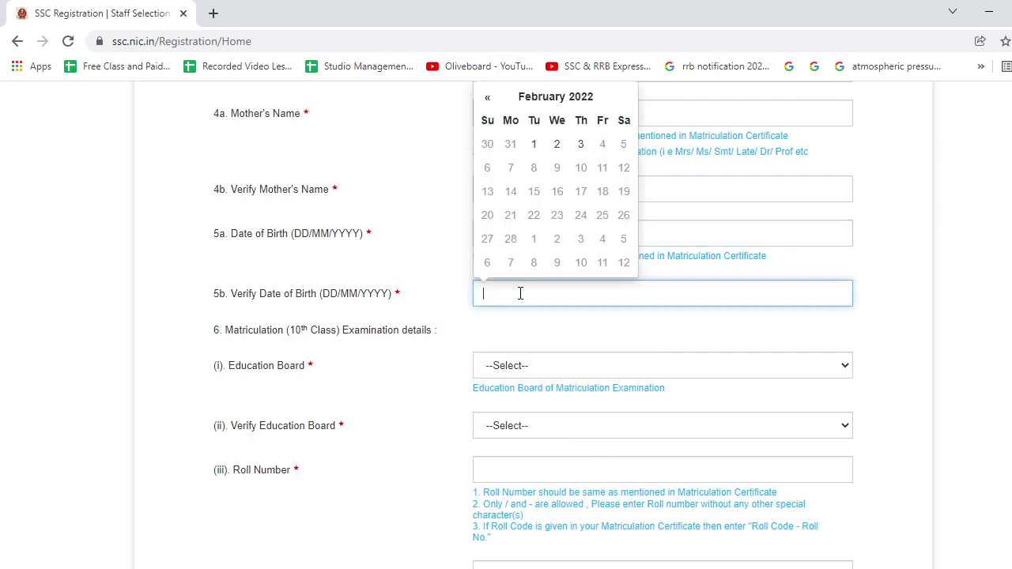
click(554, 96)
click(485, 121)
click(485, 121)
click(484, 121)
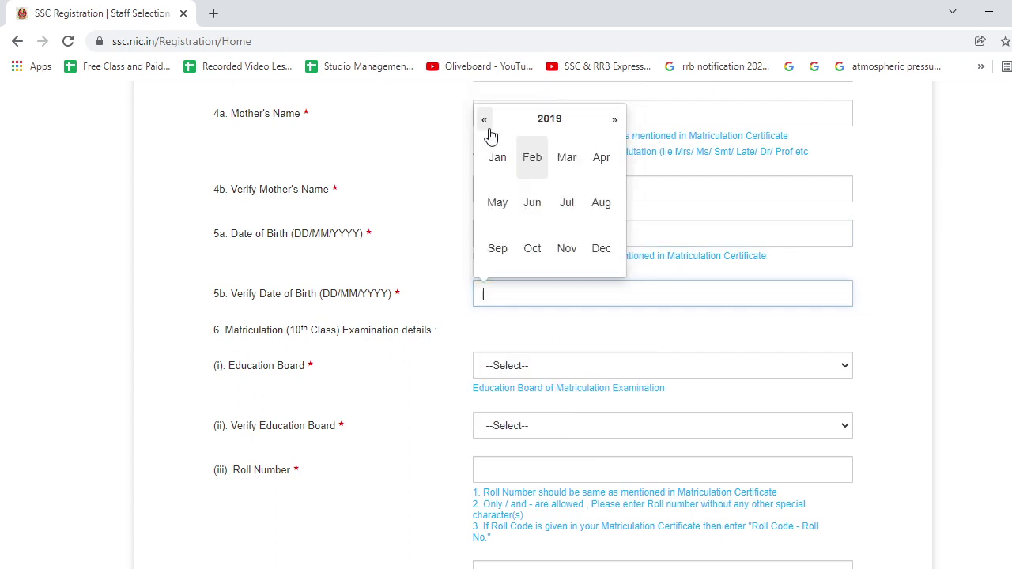
click(485, 121)
click(485, 121)
click(485, 121)
click(485, 121)
click(485, 121)
click(485, 121)
double_click(484, 121)
click(485, 121)
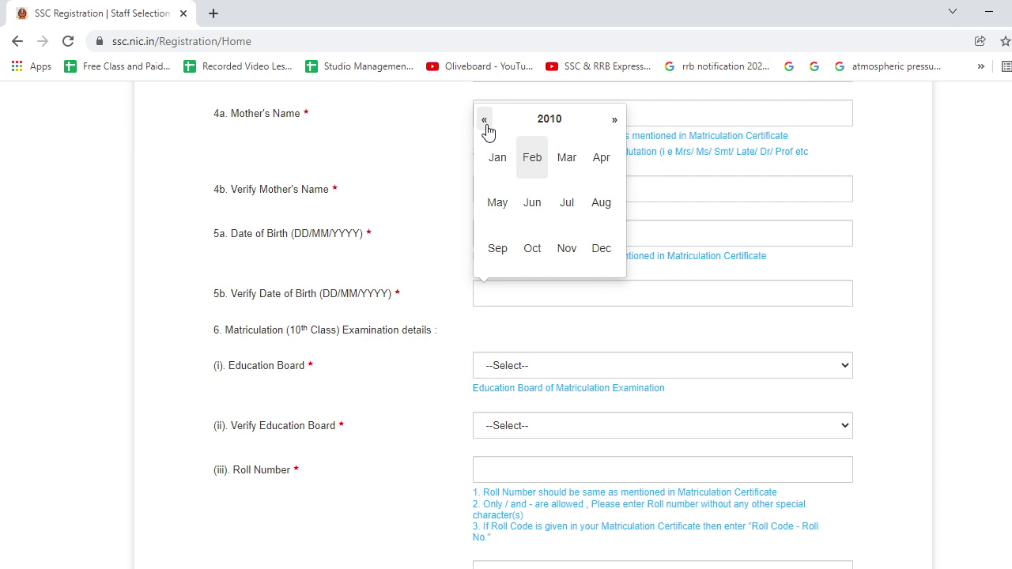
triple_click(485, 122)
triple_click(485, 123)
triple_click(485, 123)
triple_click(485, 123)
double_click(484, 121)
triple_click(485, 121)
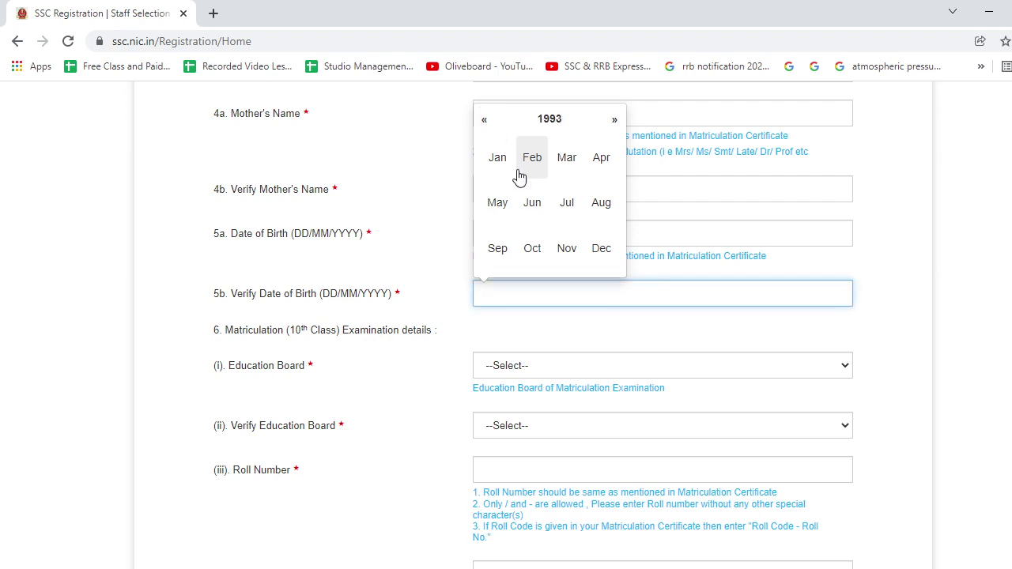
click(503, 164)
click(583, 190)
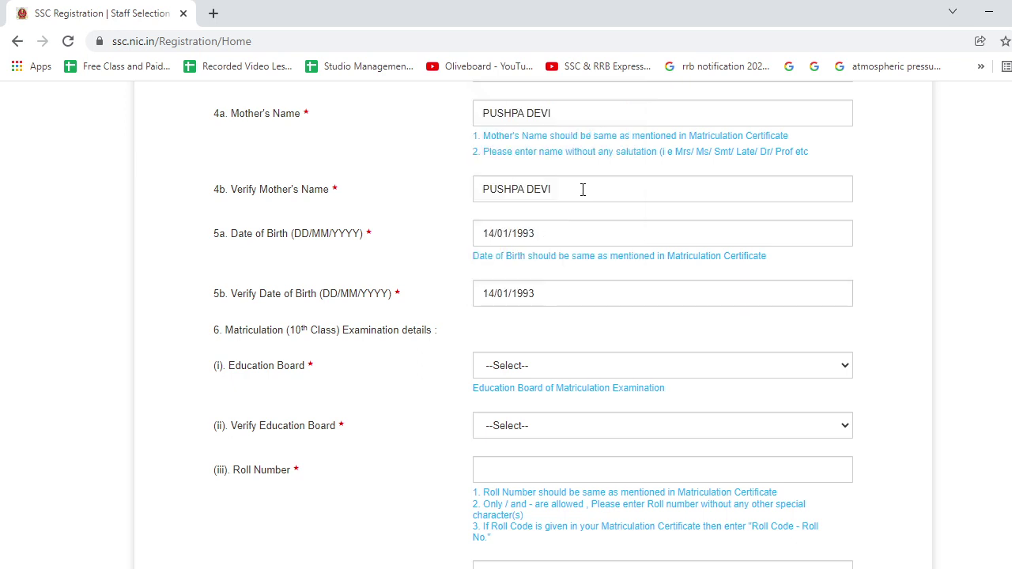
scroll(465, 282, down, 2)
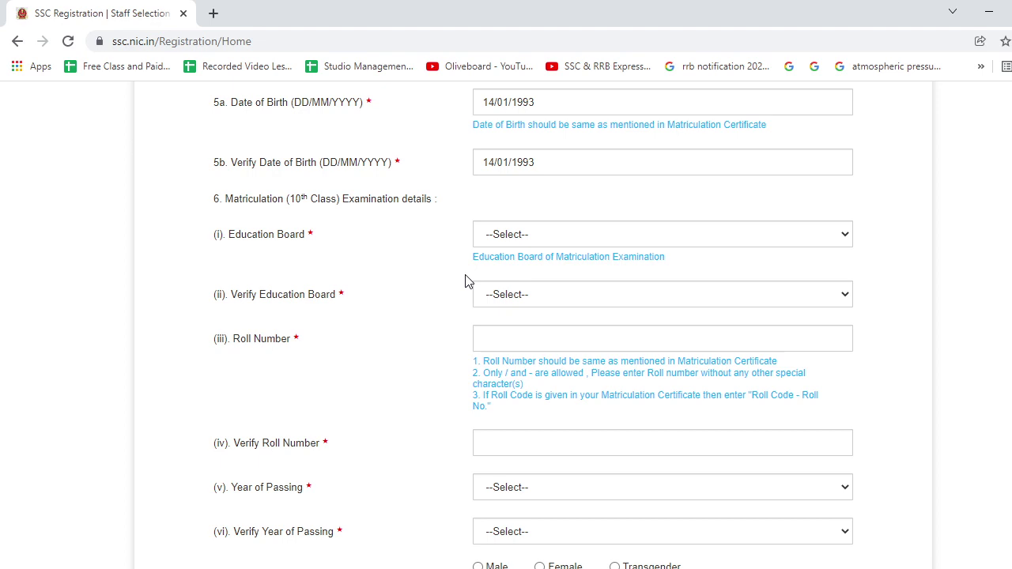
click(522, 238)
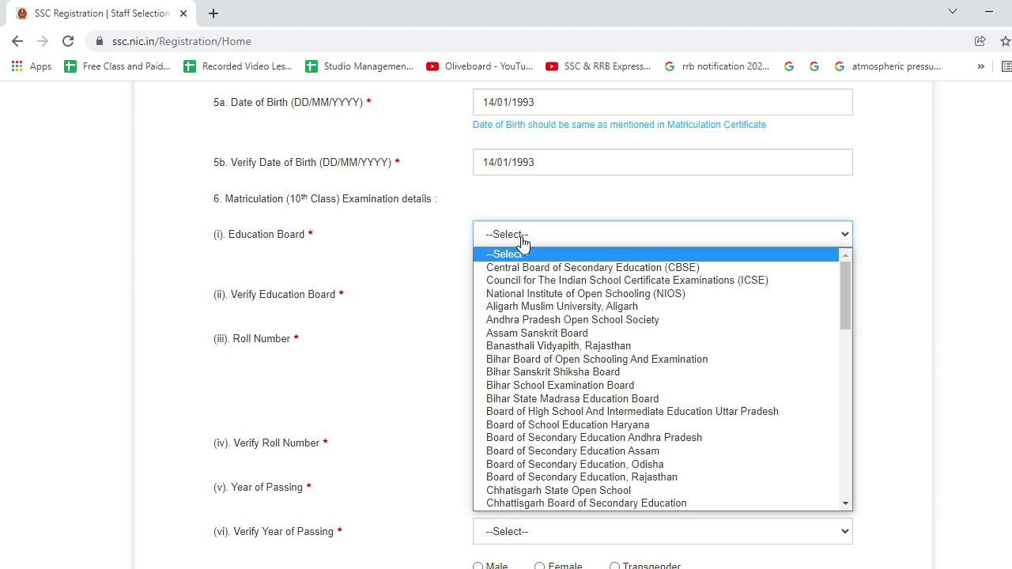
Select Jharkhand Academic Council Ranchi in both education board fields.
scroll(530, 285, down, 4)
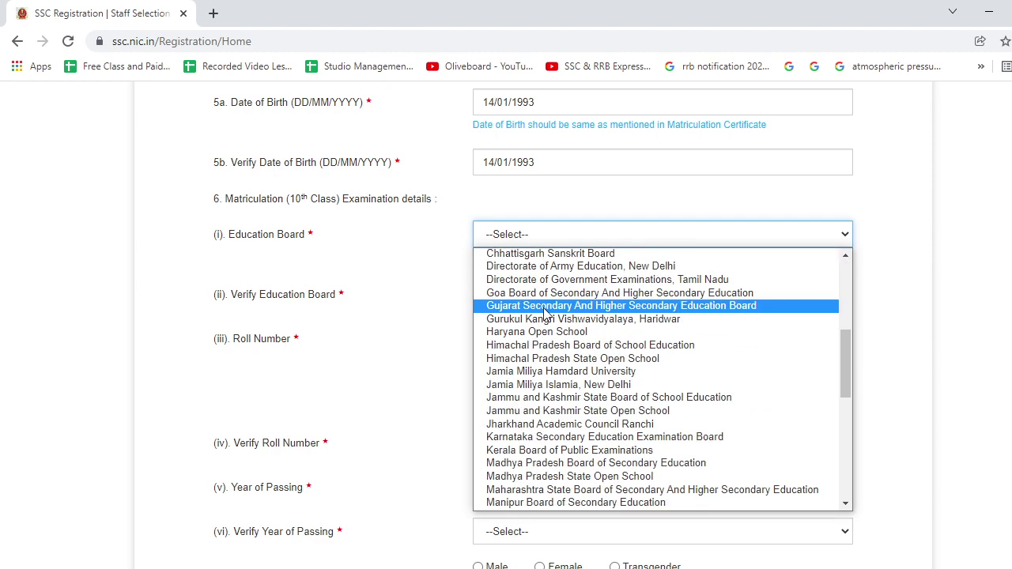
click(594, 425)
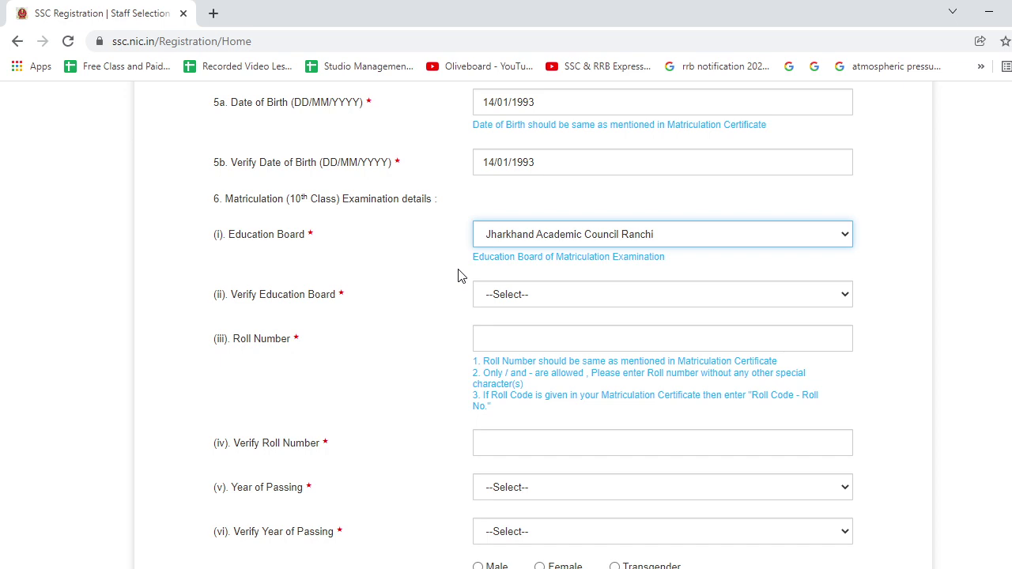
scroll(462, 276, up, 2)
scroll(461, 276, up, 2)
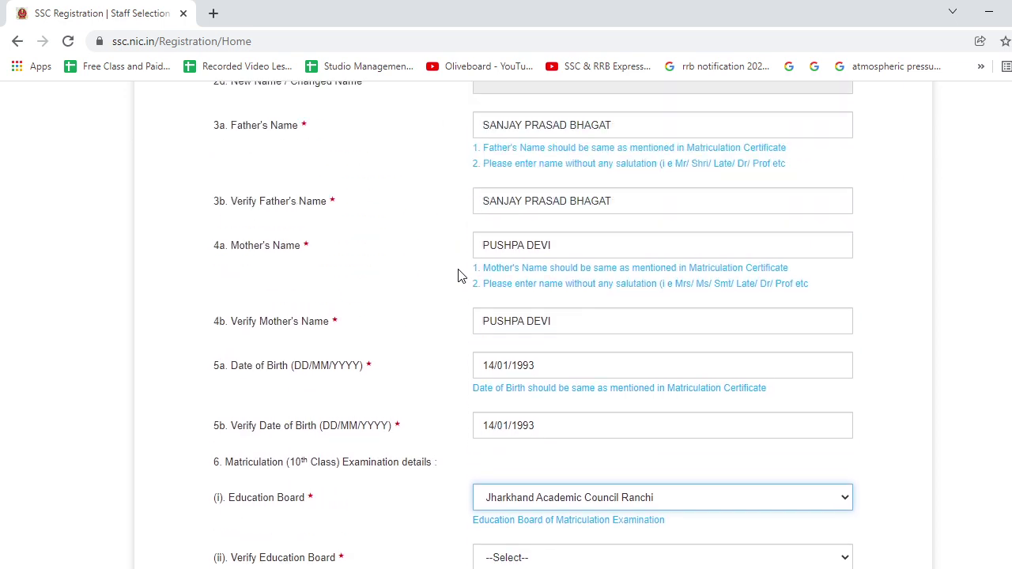
scroll(461, 276, down, 4)
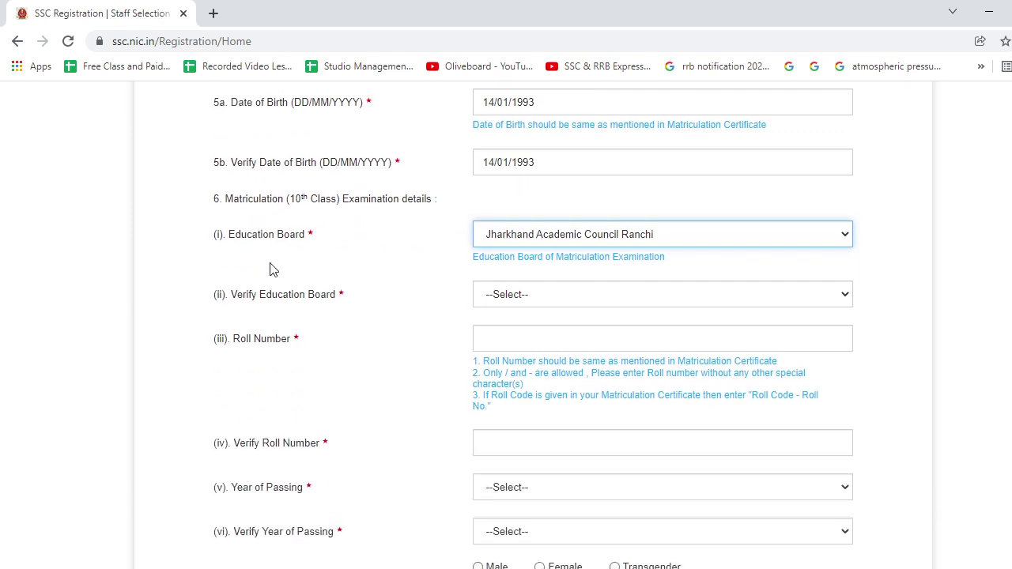
click(511, 299)
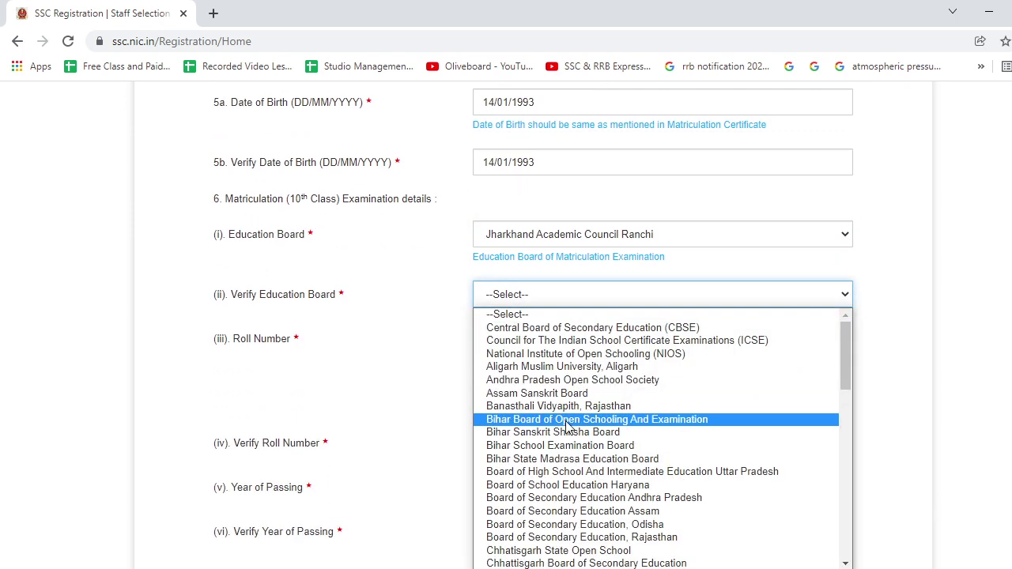
scroll(567, 431, down, 6)
scroll(566, 435, up, 4)
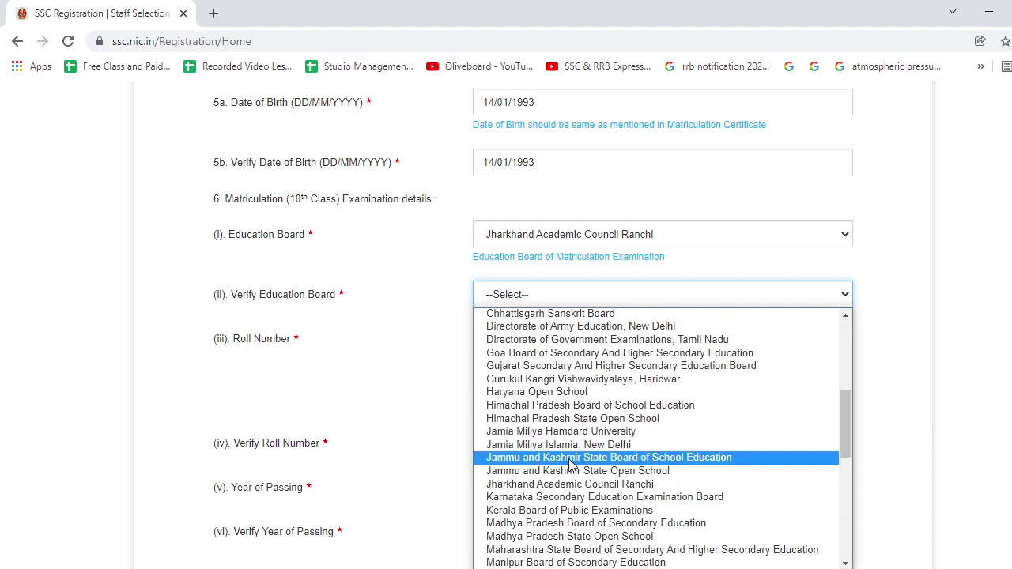
click(572, 485)
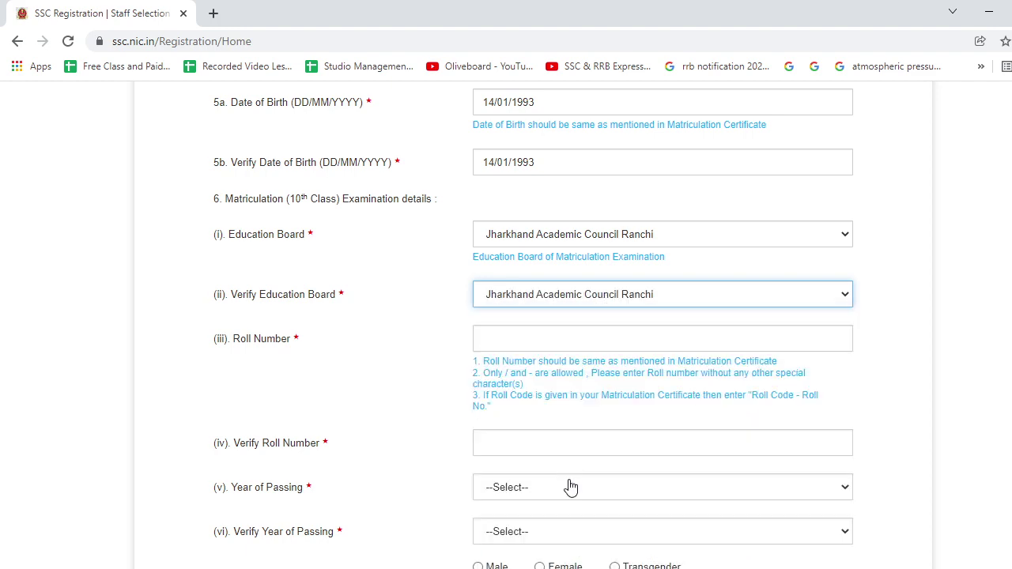
Enter the candidate's roll number and the matching verification entry.
click(521, 333)
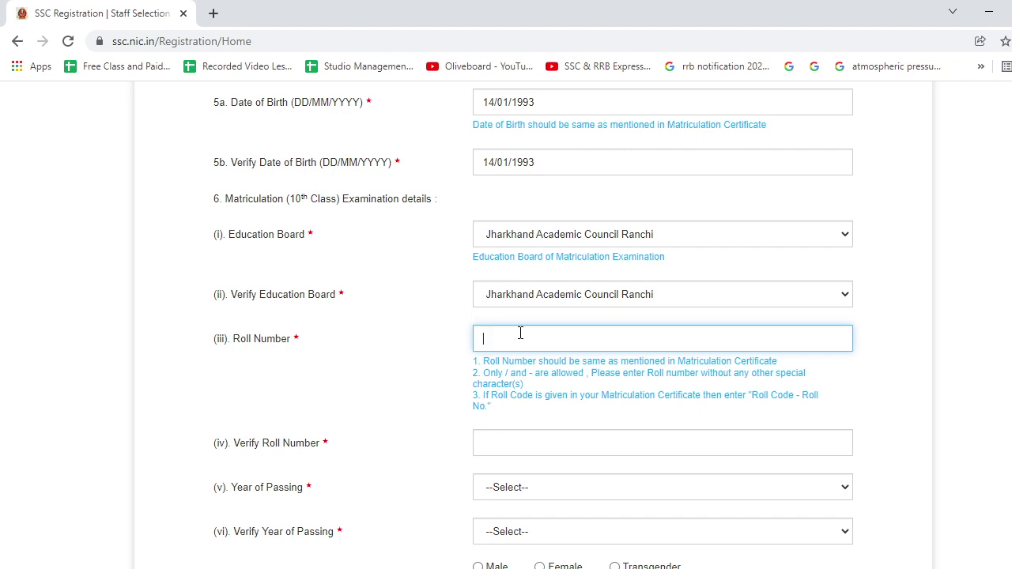
scroll(518, 369, down, 2)
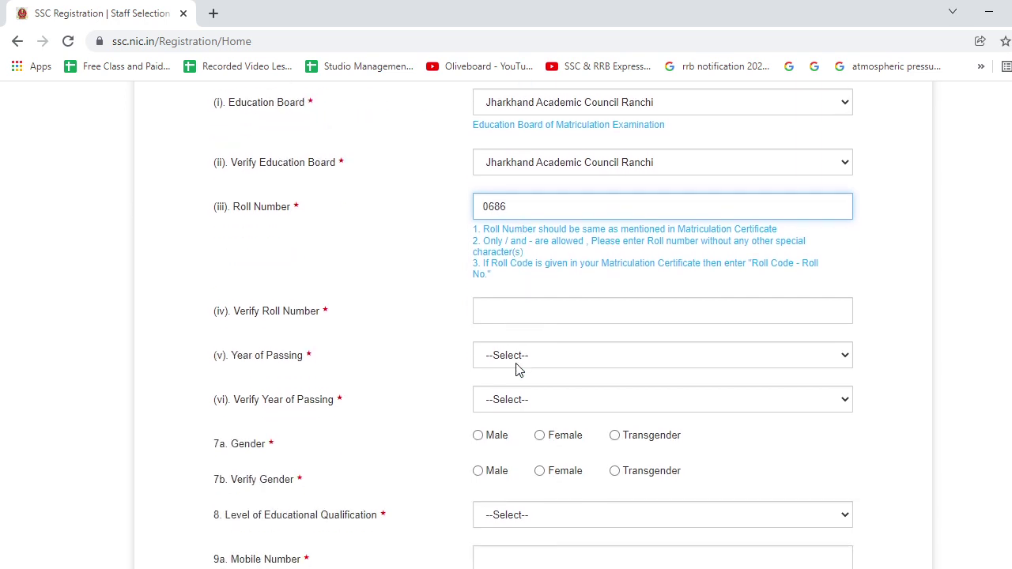
click(519, 319)
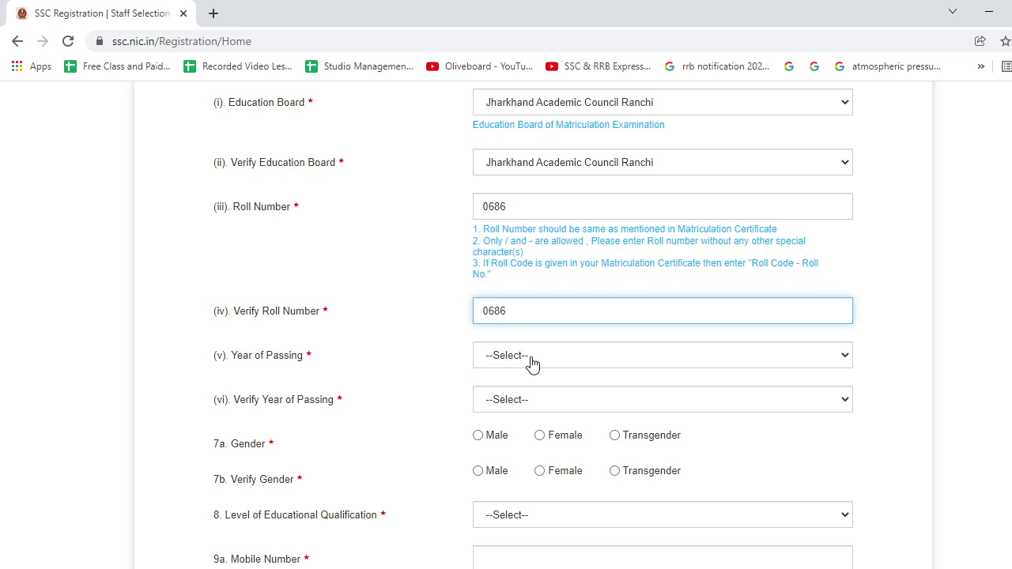
Set the year of passing to 2009 in both year fields.
click(532, 362)
scroll(522, 301, down, 1)
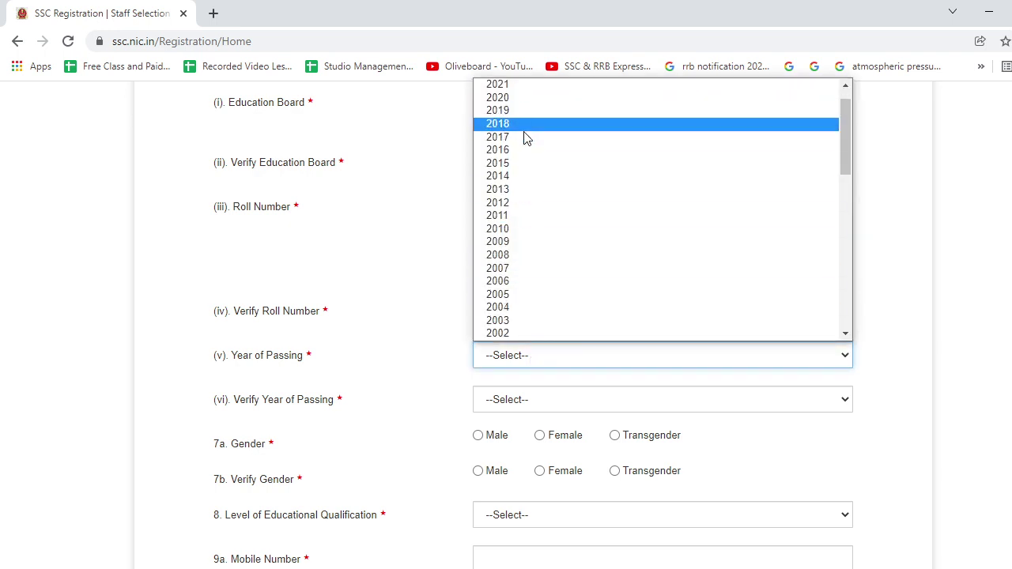
click(547, 243)
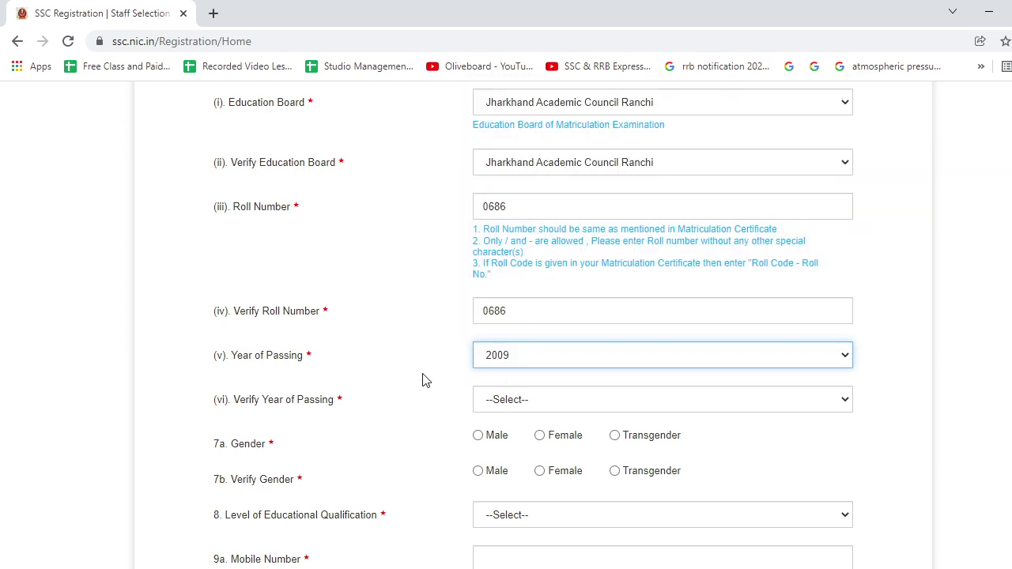
scroll(443, 332, down, 2)
click(510, 267)
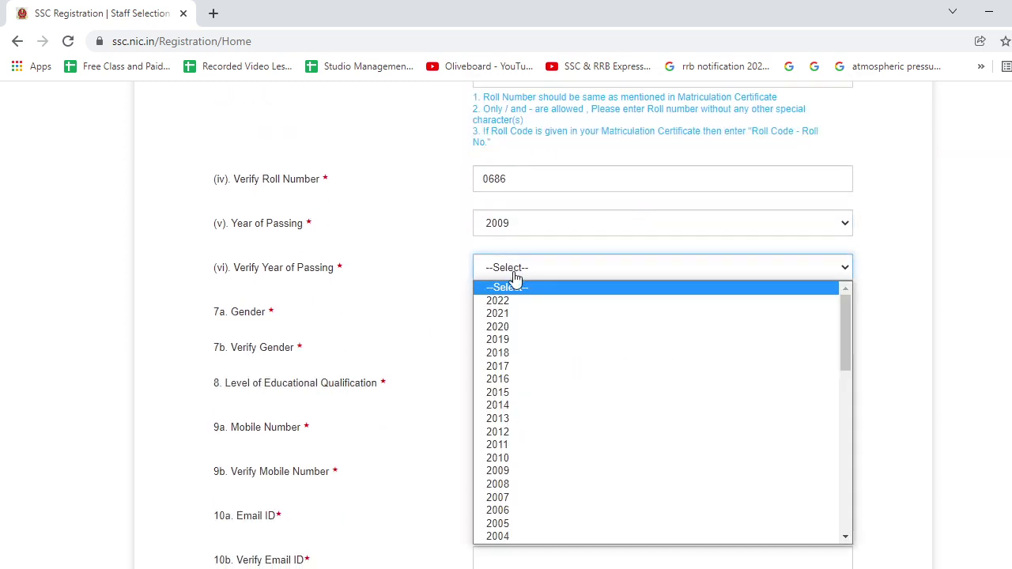
click(530, 472)
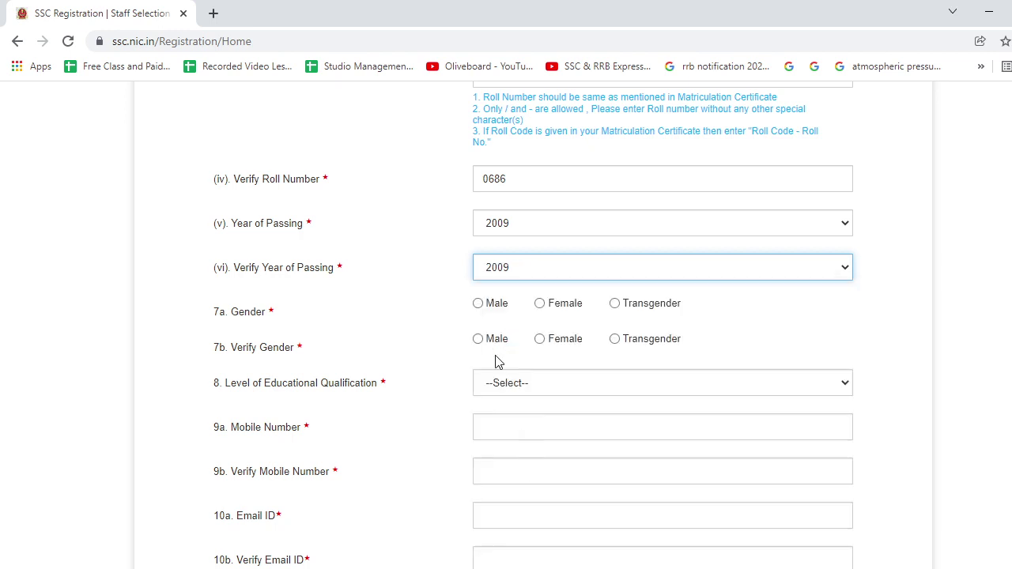
Set gender and its verification field to Male.
click(481, 314)
click(478, 307)
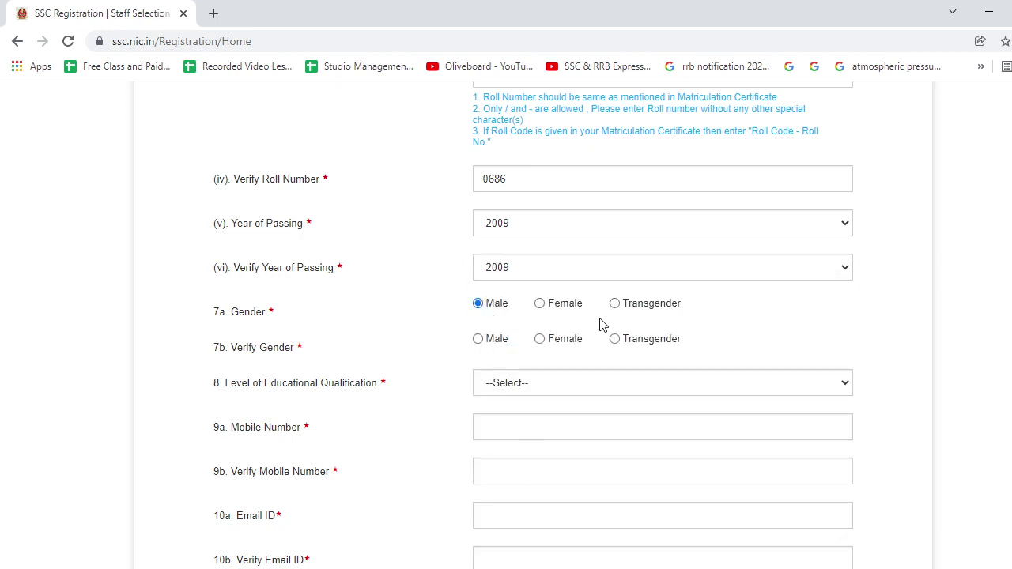
click(479, 341)
scroll(478, 348, down, 2)
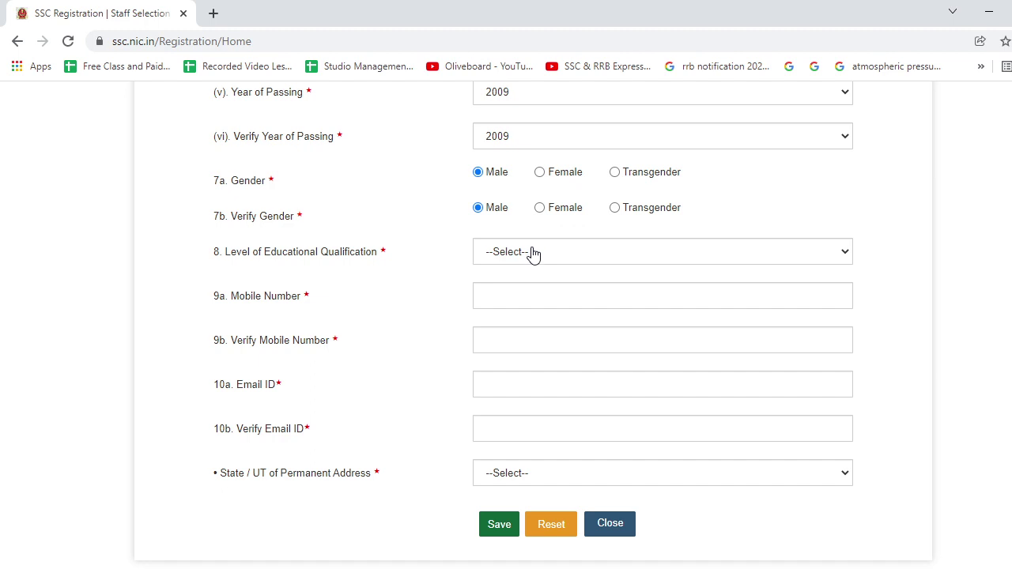
click(533, 253)
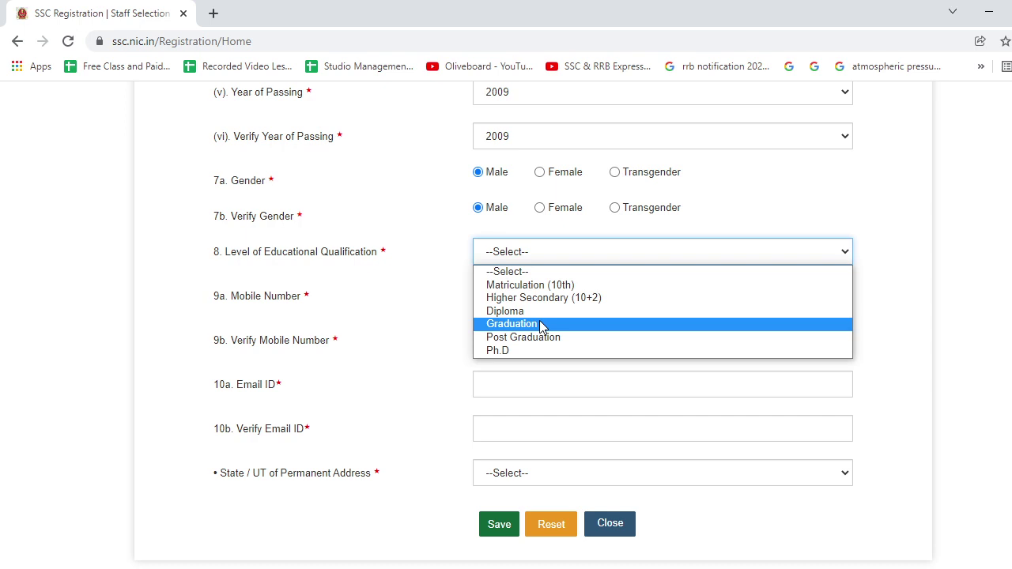
Choose Graduation as qualification level, enter and verify the mobile number, and type the e-mail address.
click(543, 324)
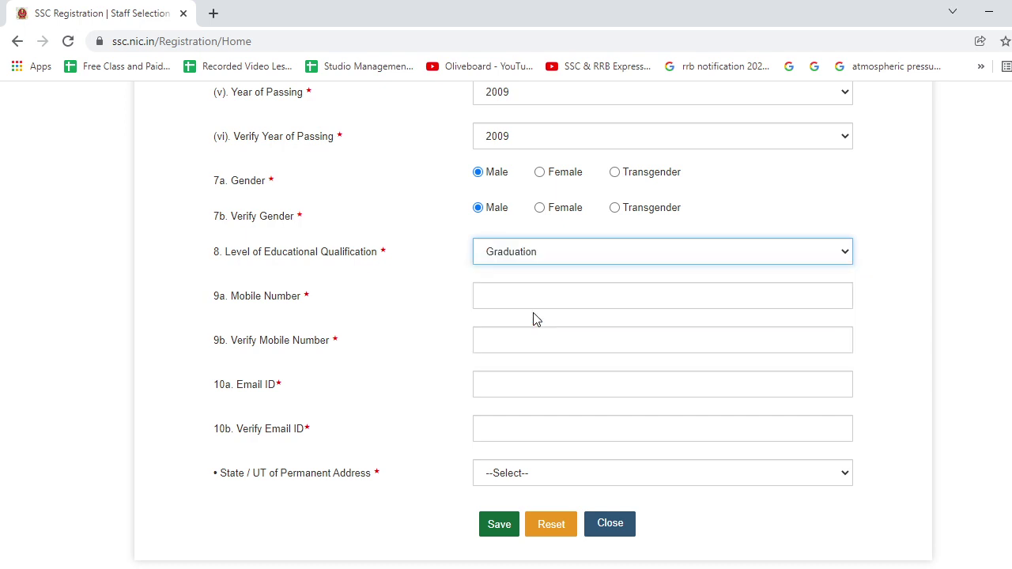
click(488, 294)
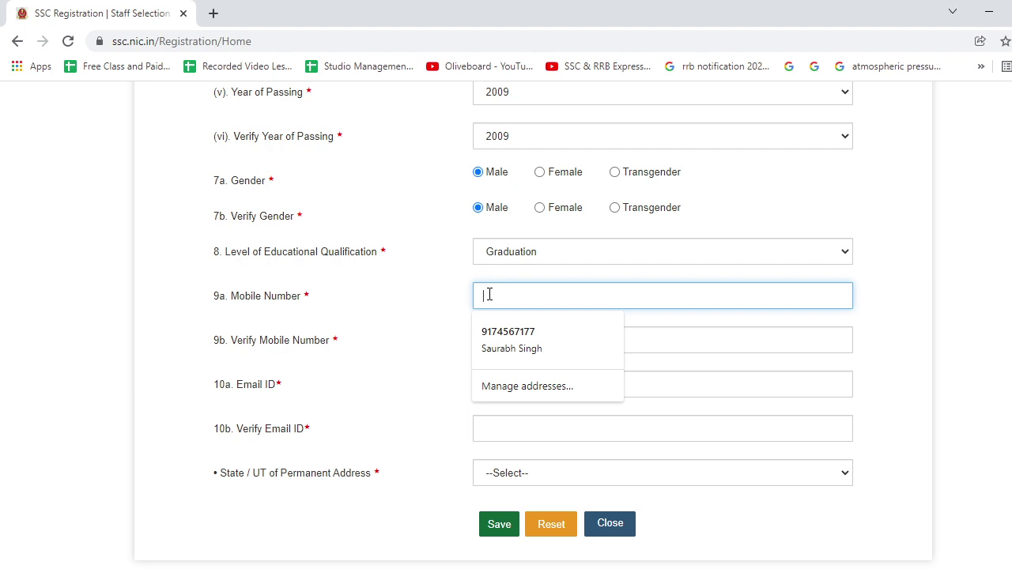
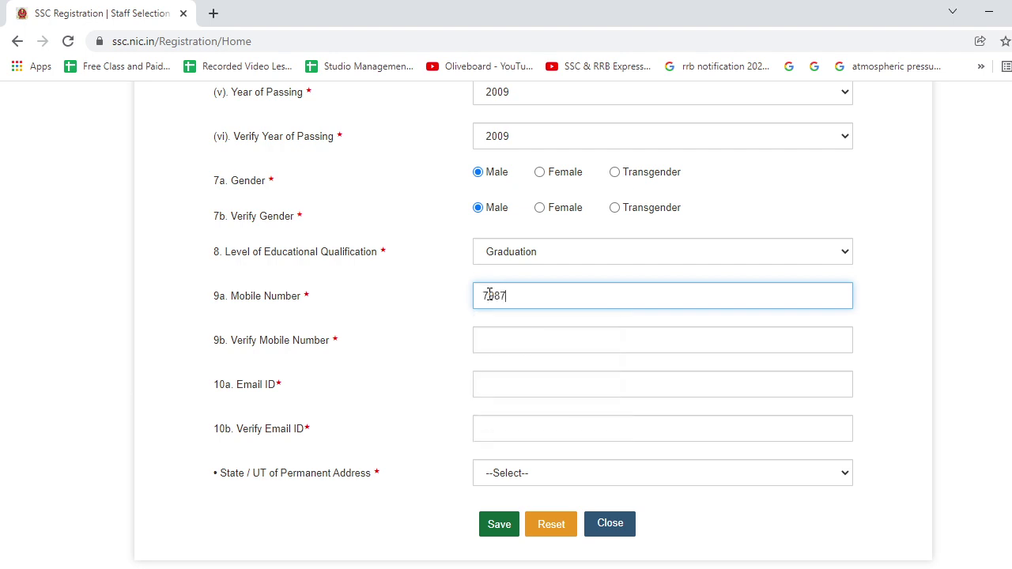
click(508, 340)
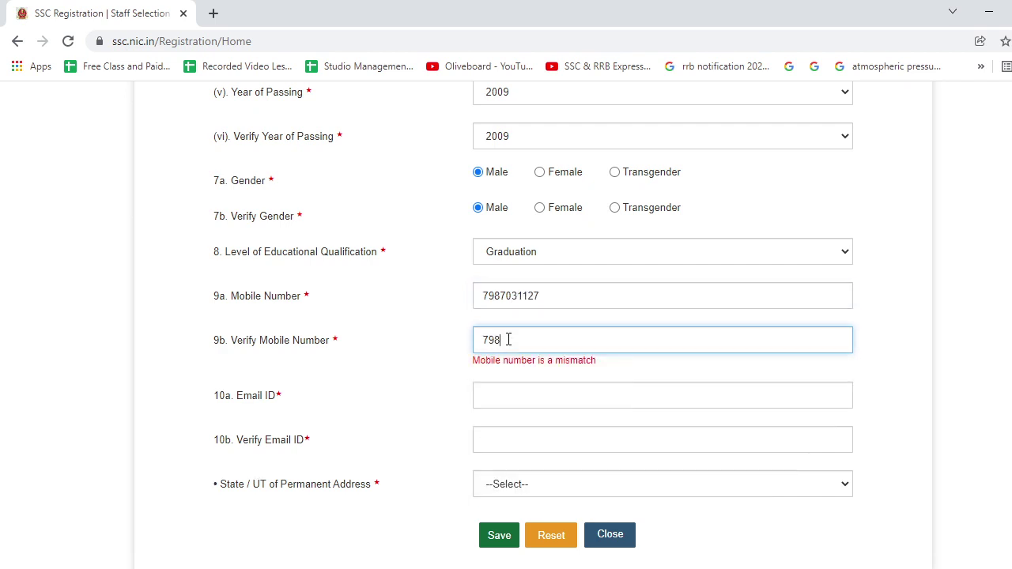
click(523, 386)
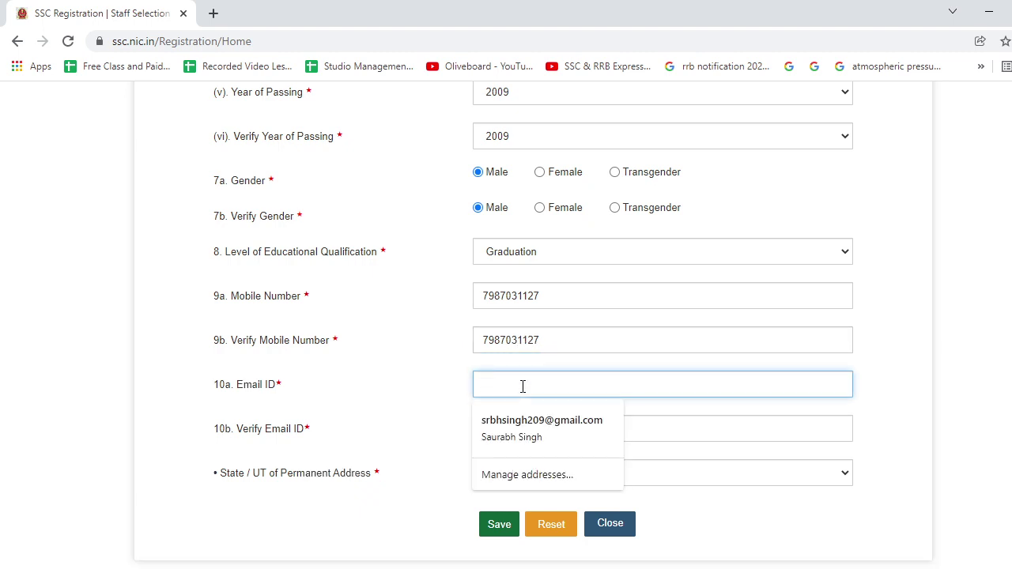
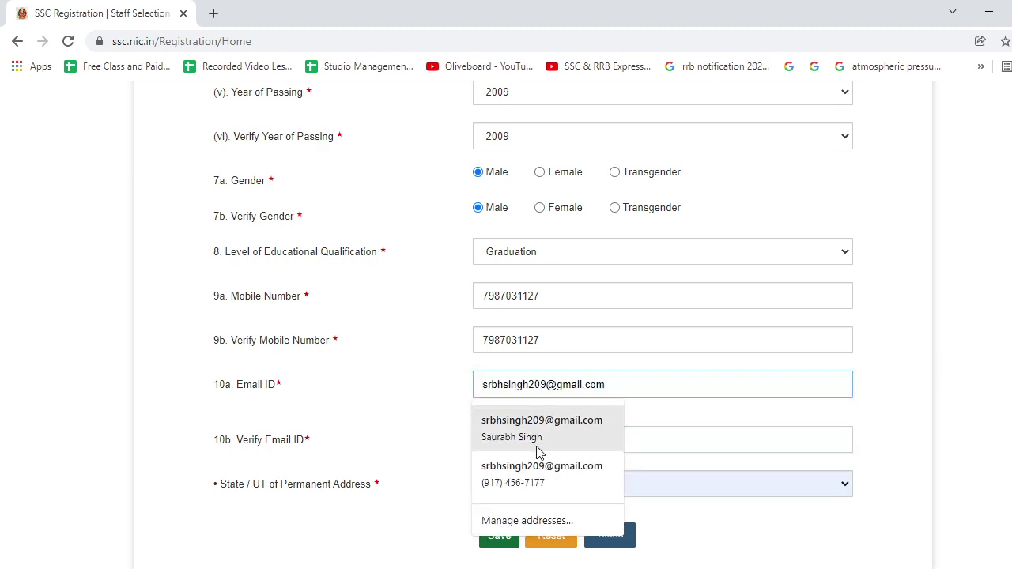
Fill both e-mail fields from the saved suggestion and select Jharkhand as permanent-address state.
click(542, 425)
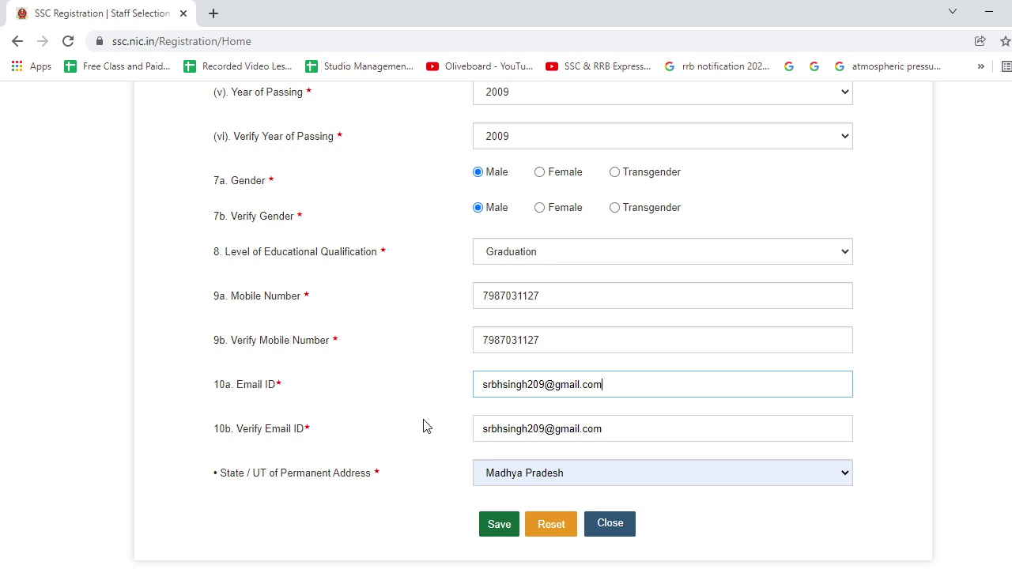
scroll(423, 427, down, 2)
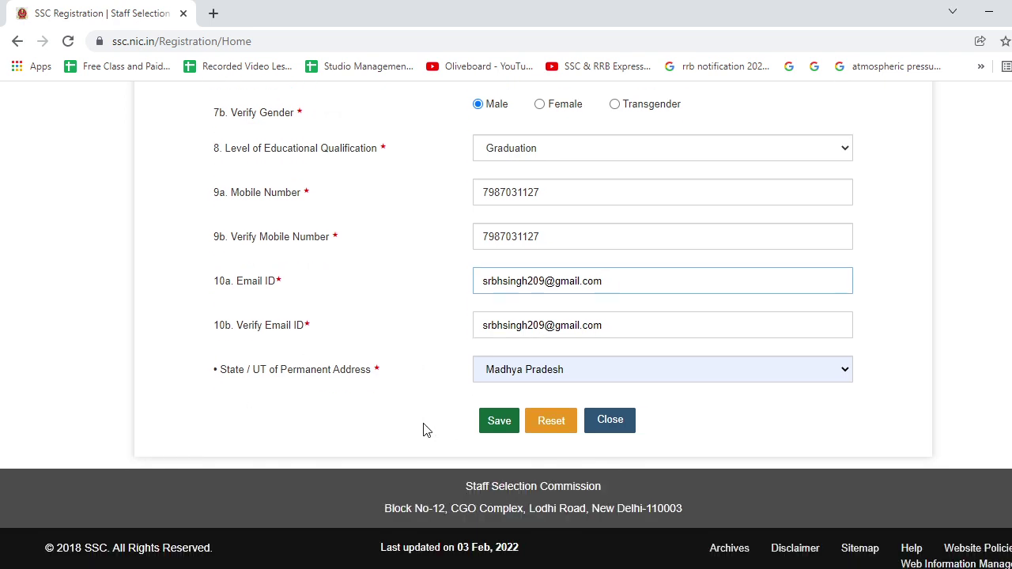
click(521, 383)
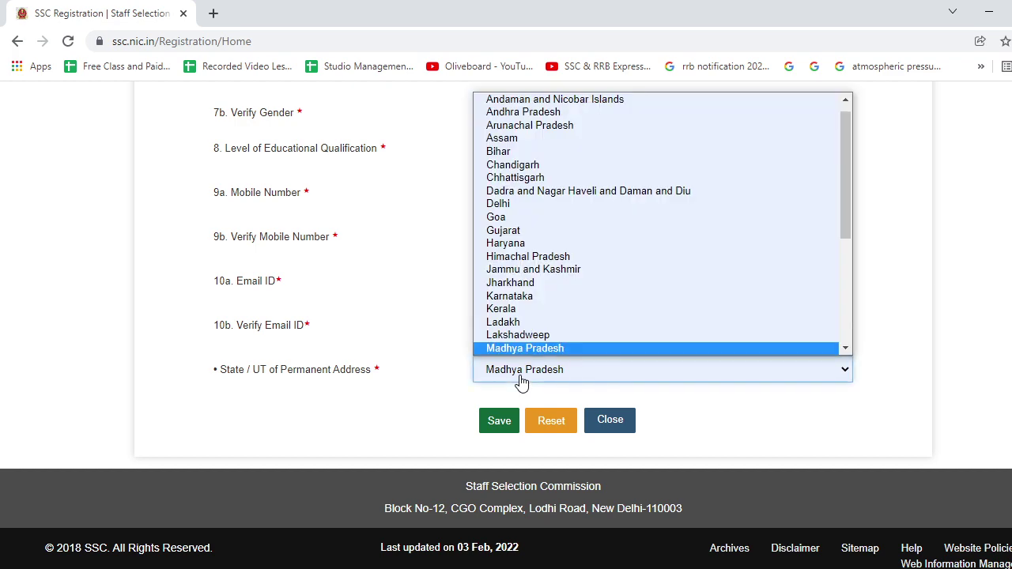
click(524, 284)
scroll(455, 309, up, 8)
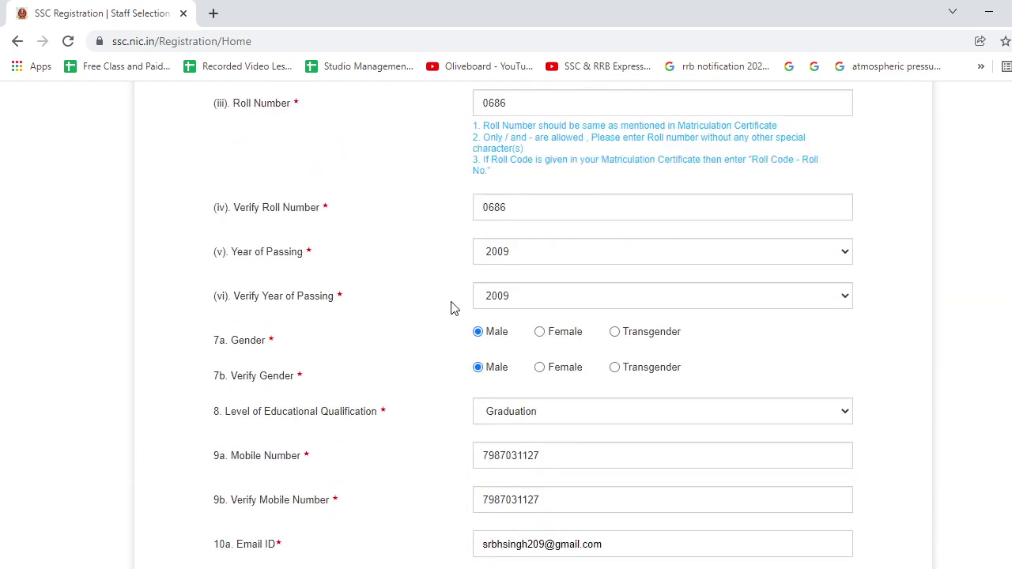
scroll(455, 308, down, 8)
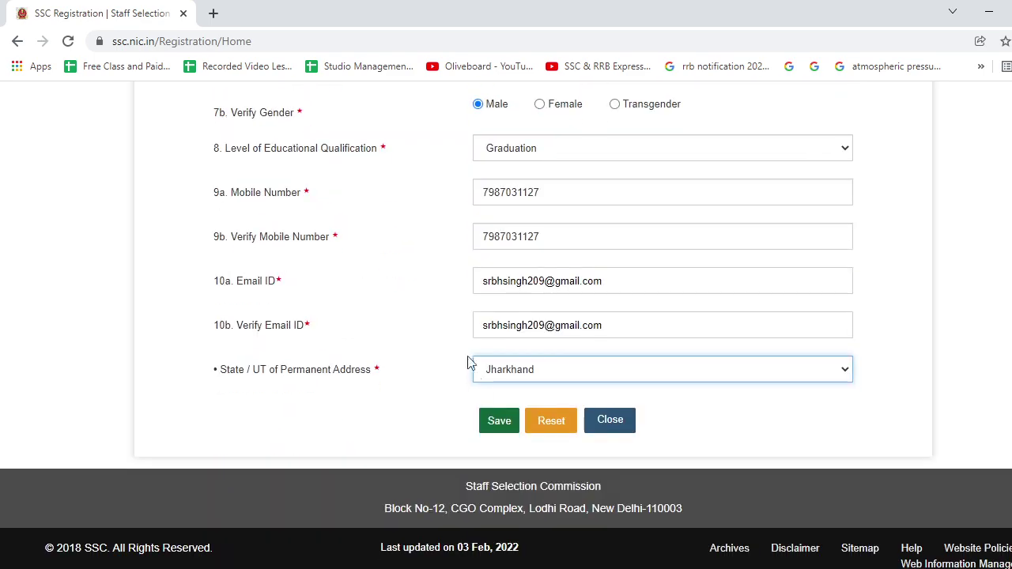
scroll(486, 409, up, 3)
scroll(486, 409, up, 10)
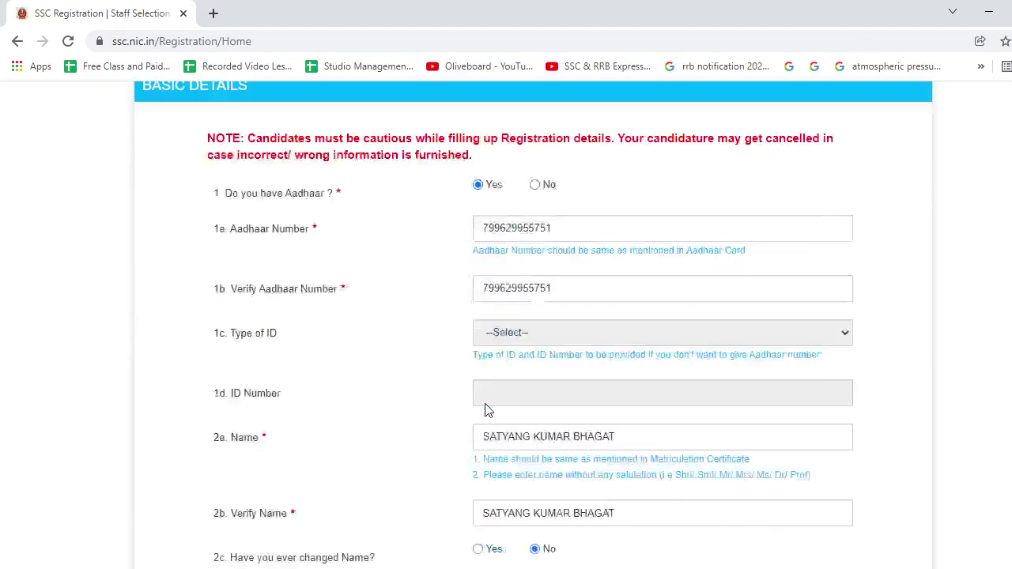
scroll(486, 409, down, 5)
scroll(486, 409, up, 6)
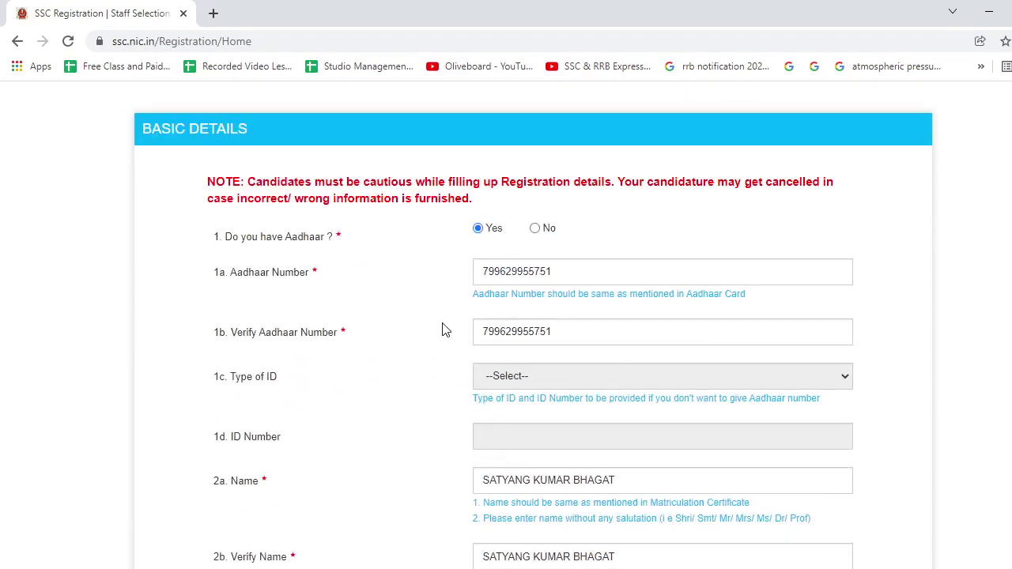
scroll(443, 330, down, 16)
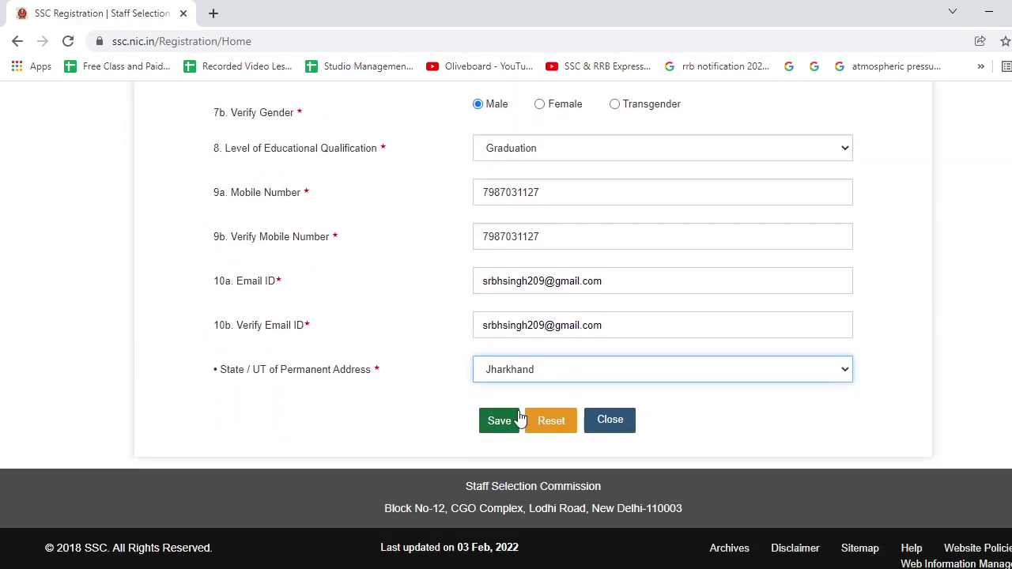
Save the basic details and confirm the mobile number and e-mail.
click(511, 422)
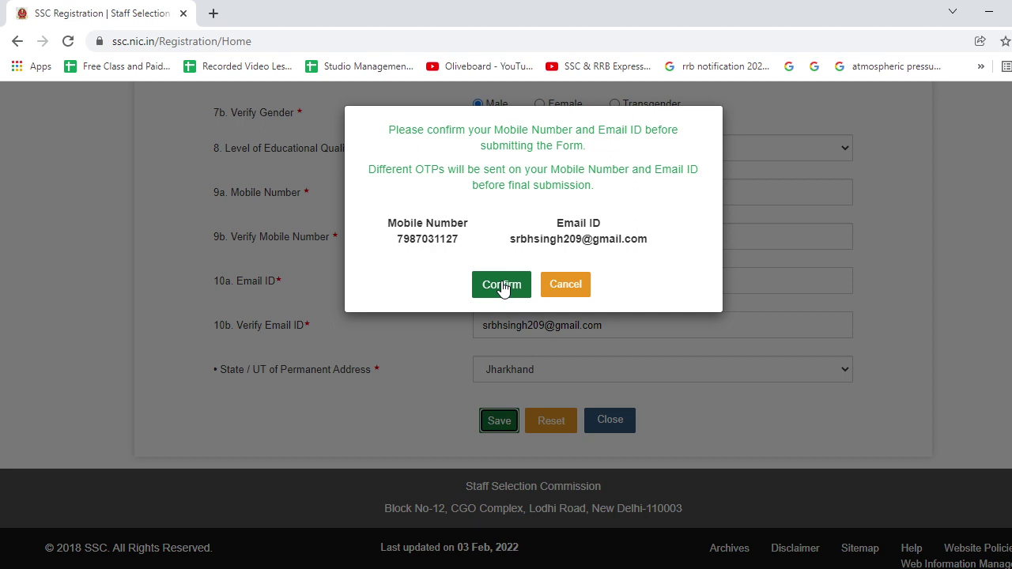
click(502, 285)
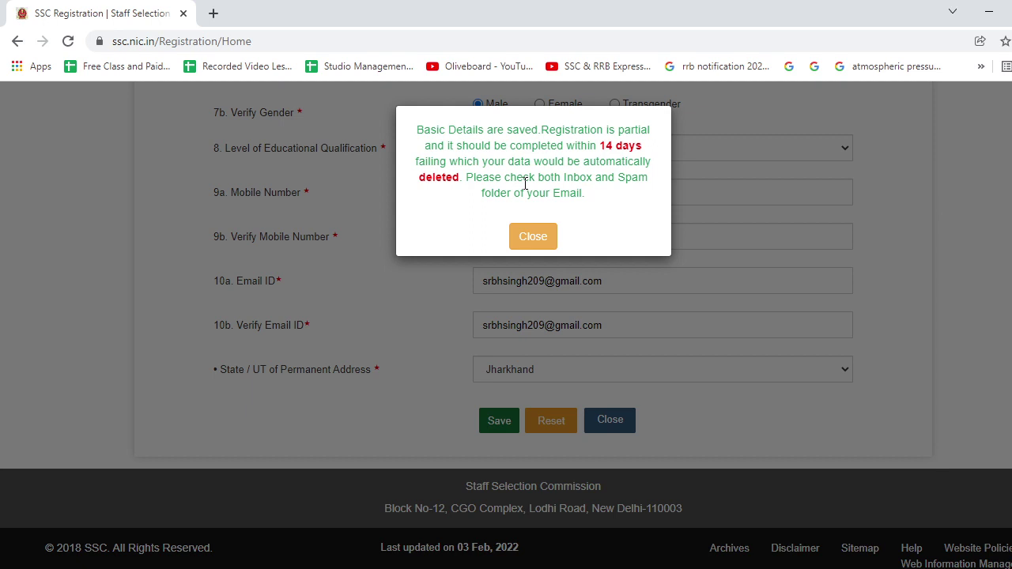
Dismiss the details-saved popup and acknowledge the registration-number notice.
click(553, 241)
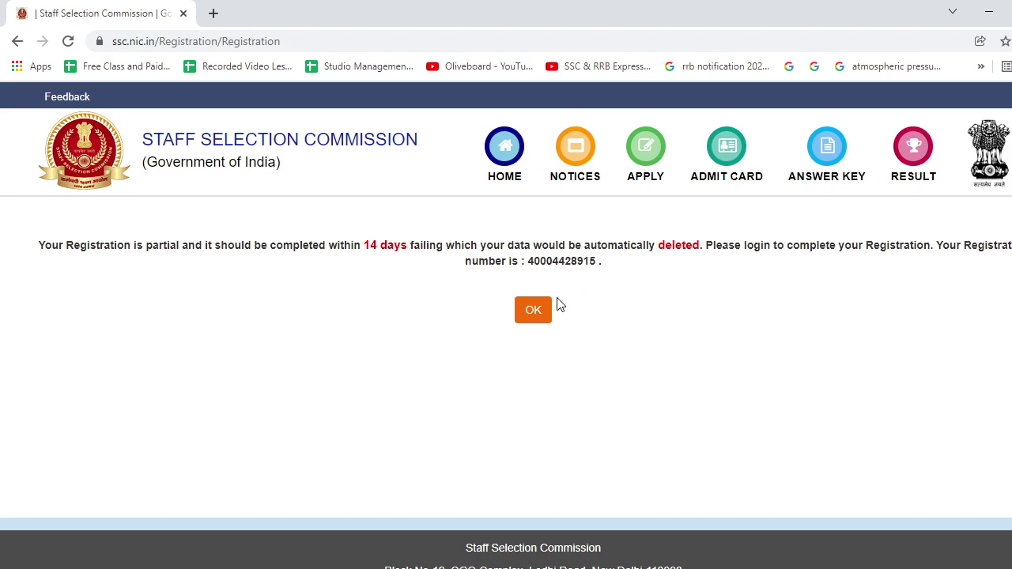
click(544, 318)
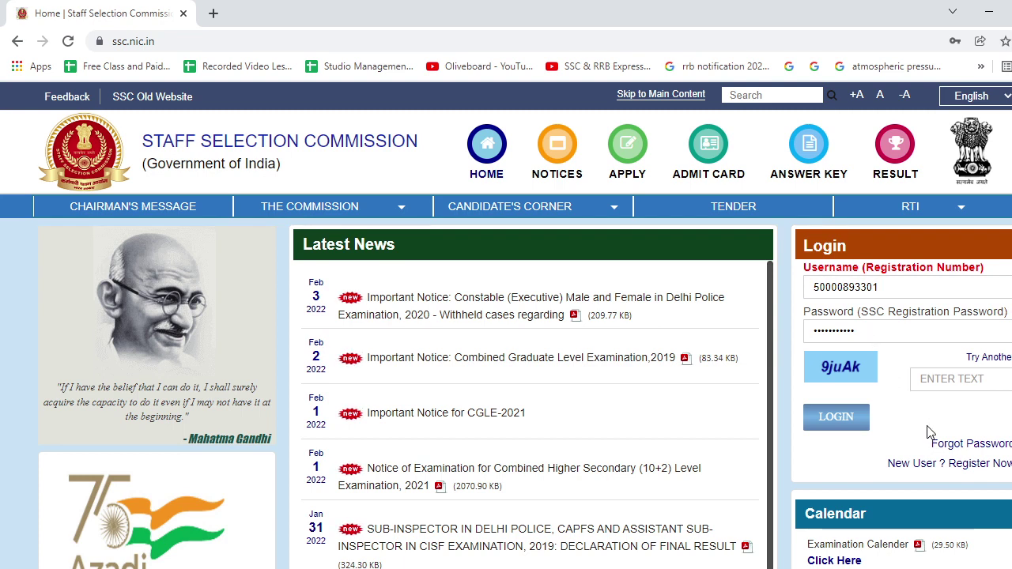
Log in with the new registration number, the account password and the captcha.
double_click(893, 288)
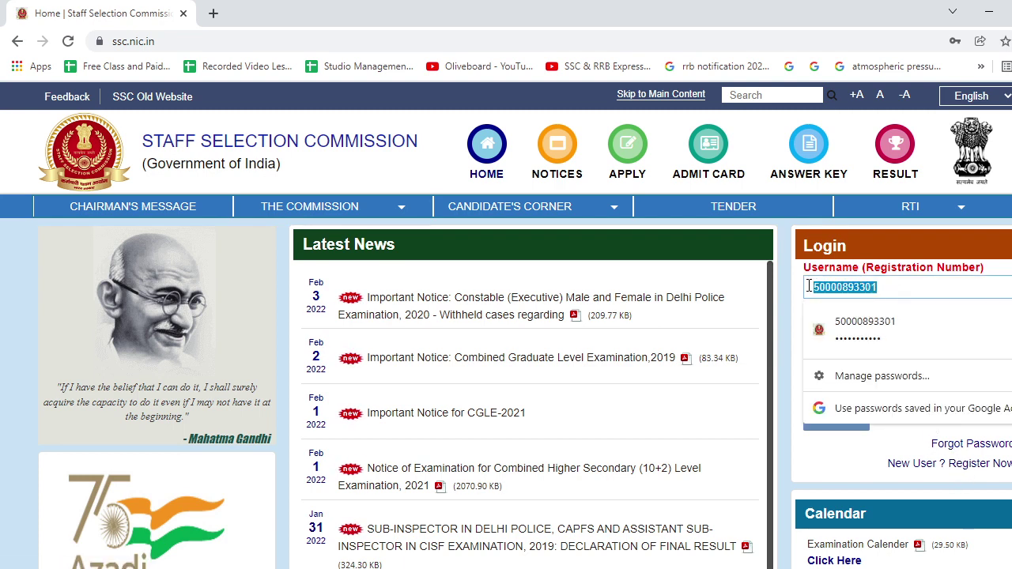
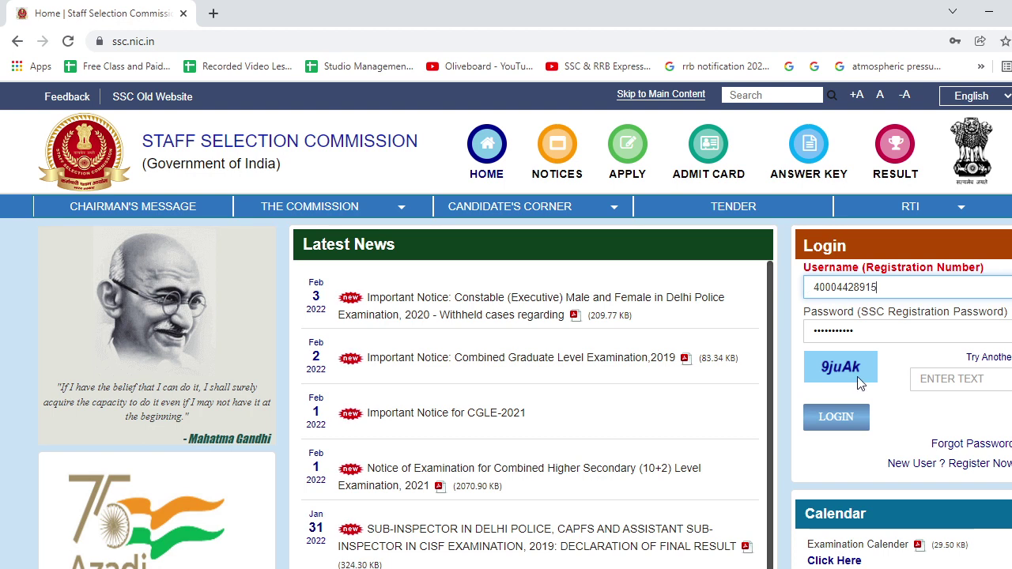
key(Tab)
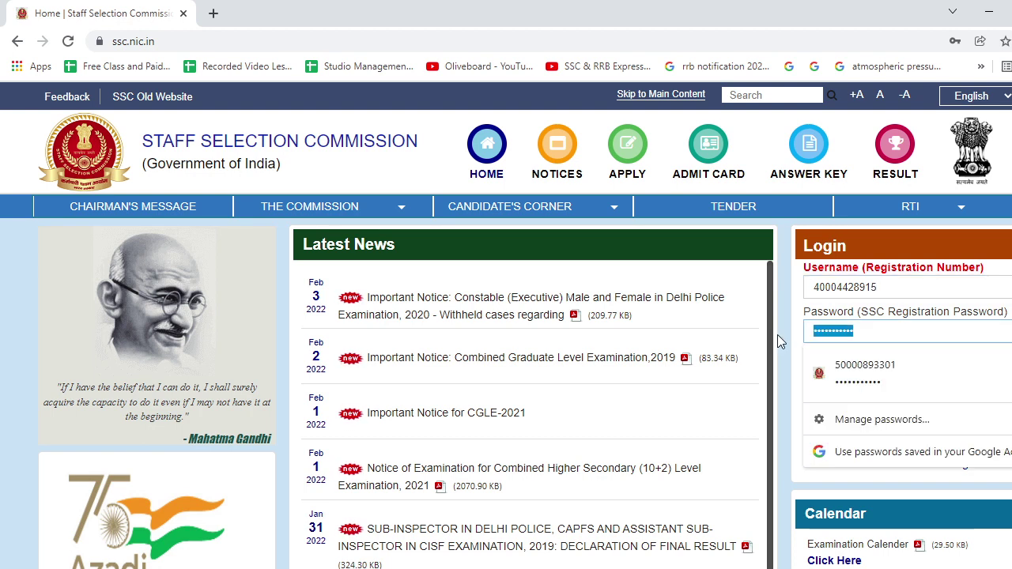
text(****)
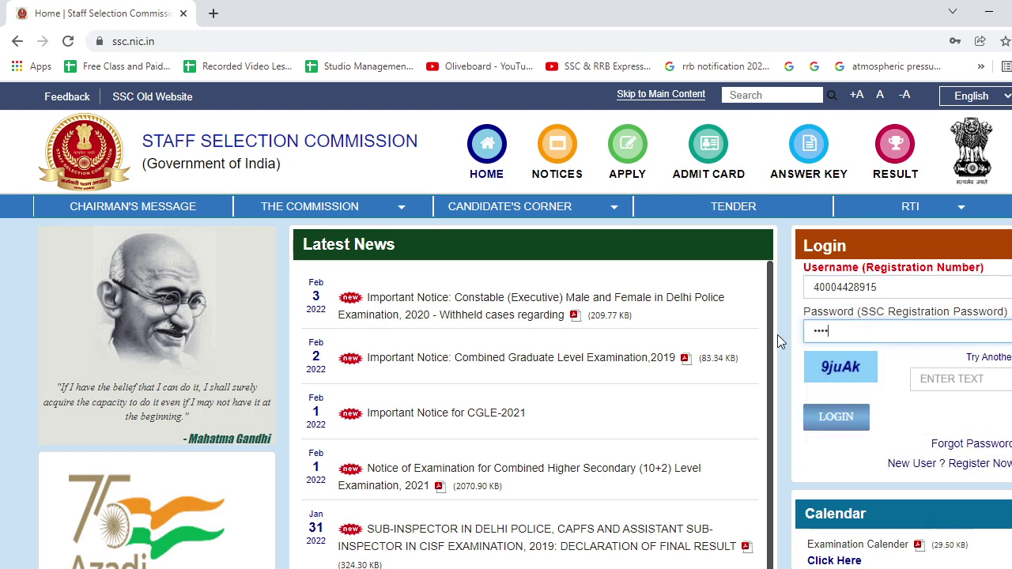
click(926, 379)
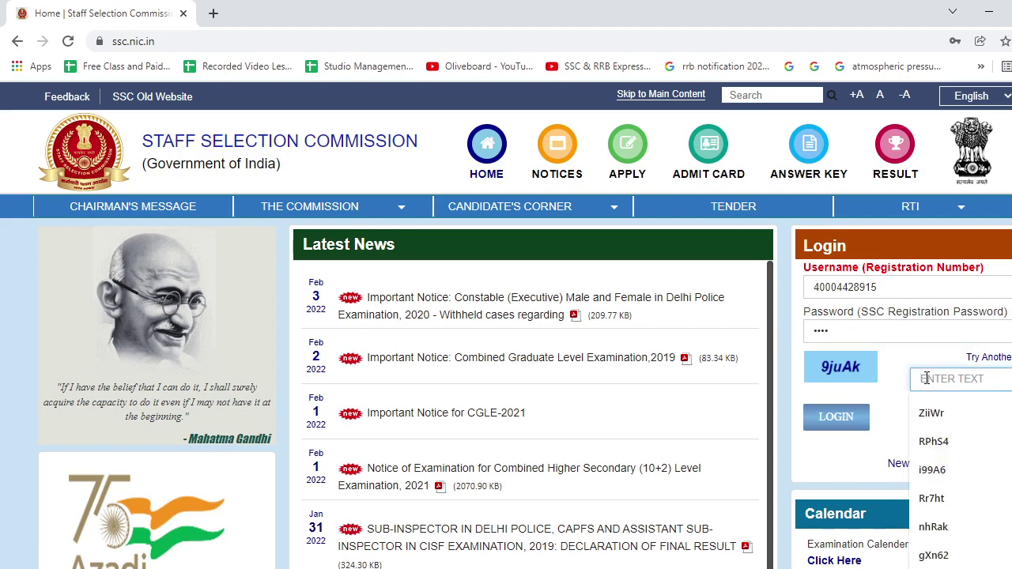
text(9)
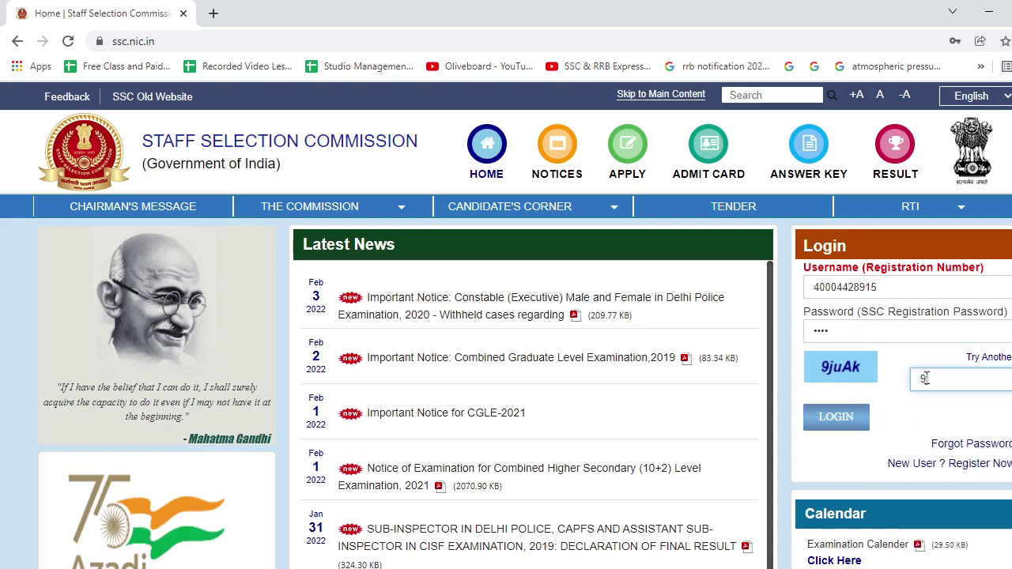
text(juAk)
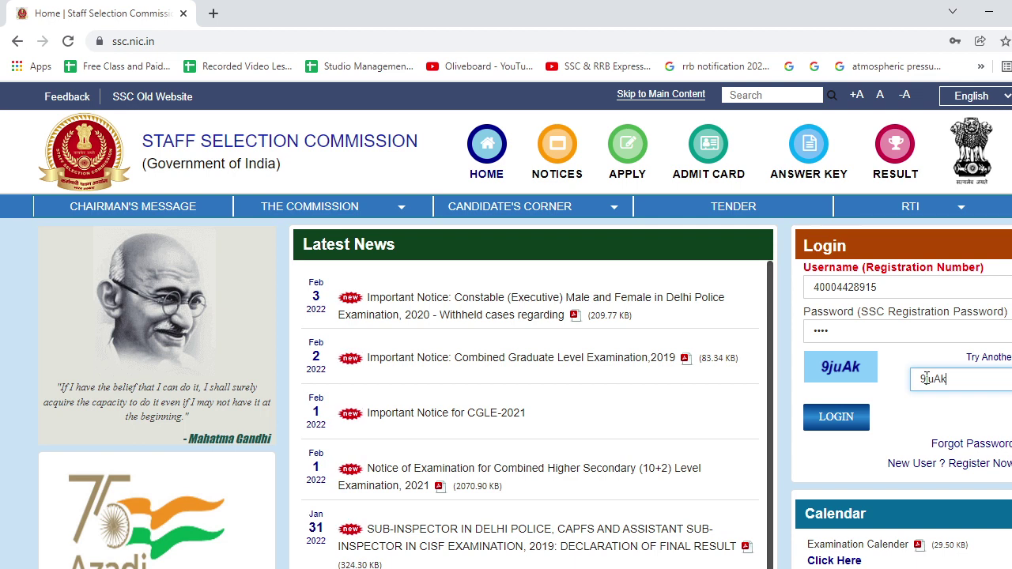
click(837, 417)
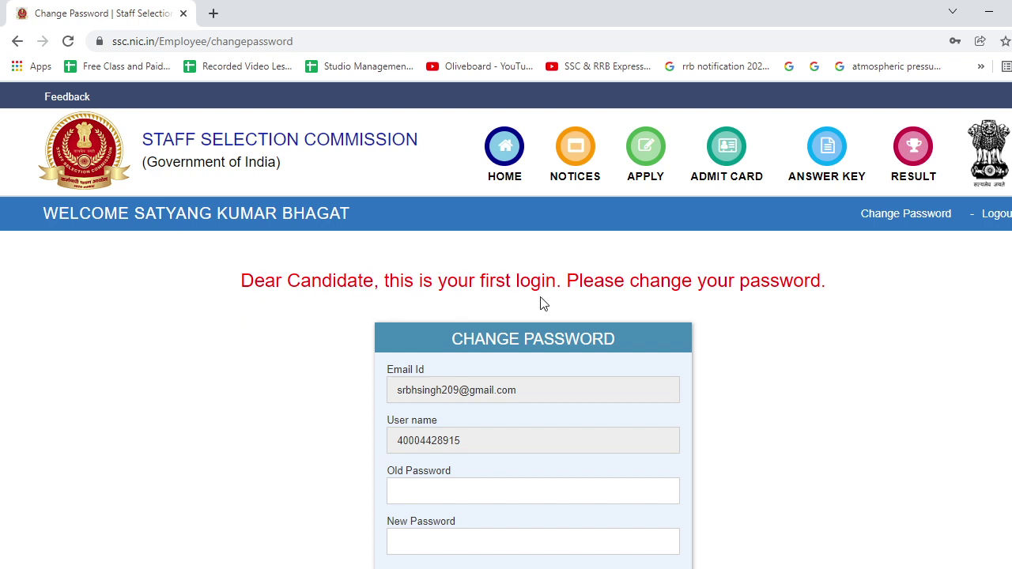
Enter the old password, a new password and its confirmation, then submit the change.
scroll(763, 312, down, 2)
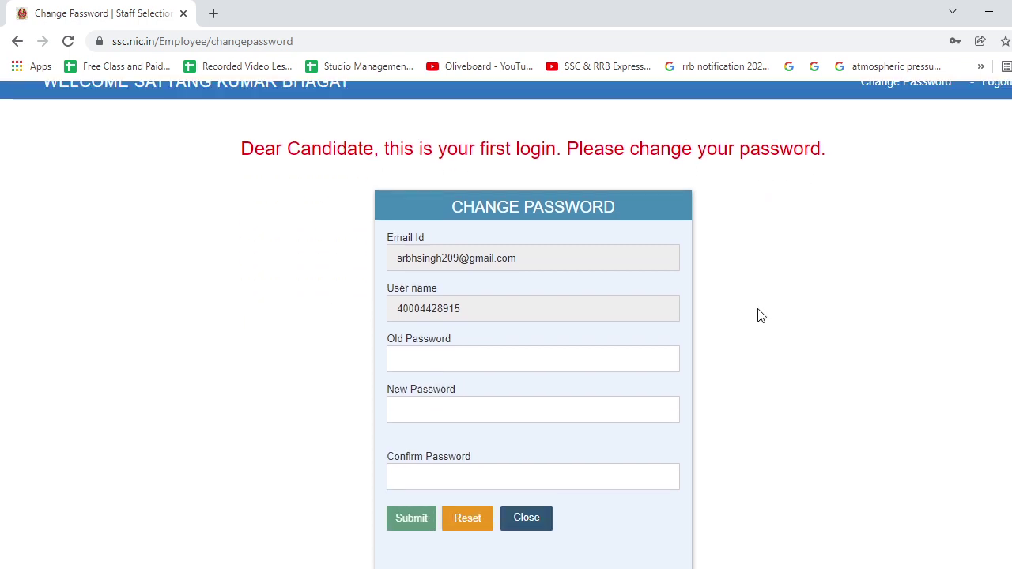
click(495, 355)
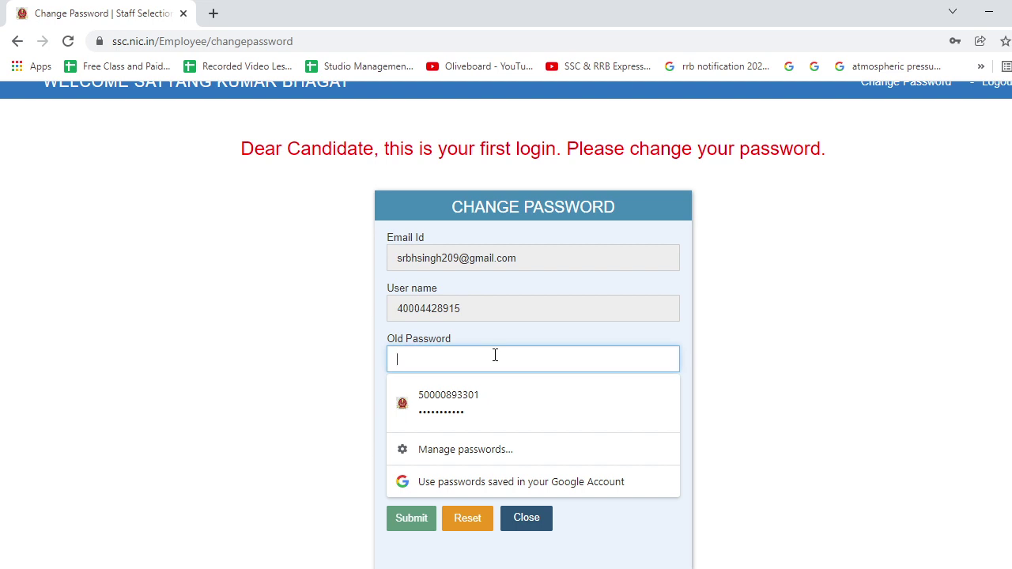
text(••)
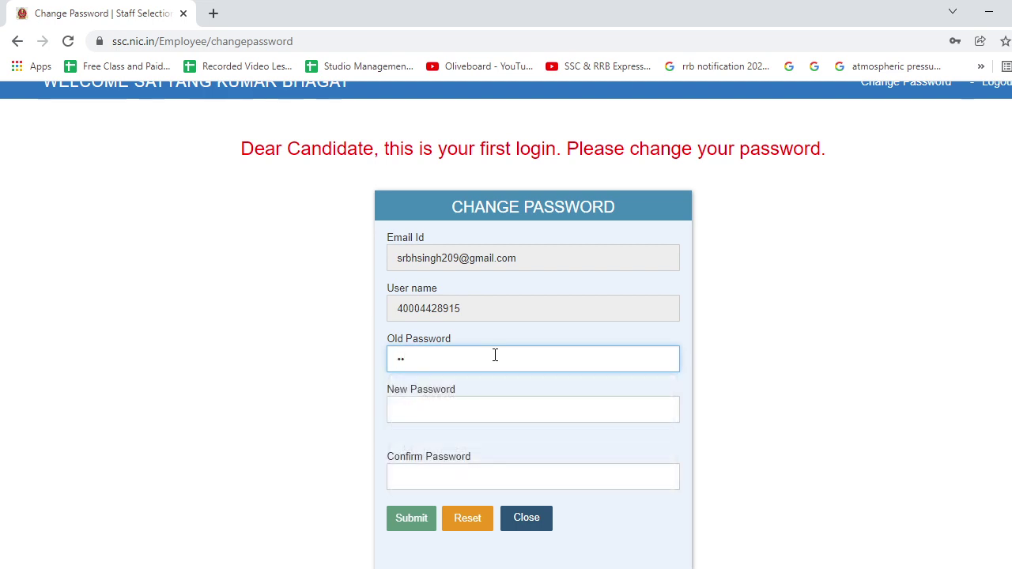
text(•)
click(480, 405)
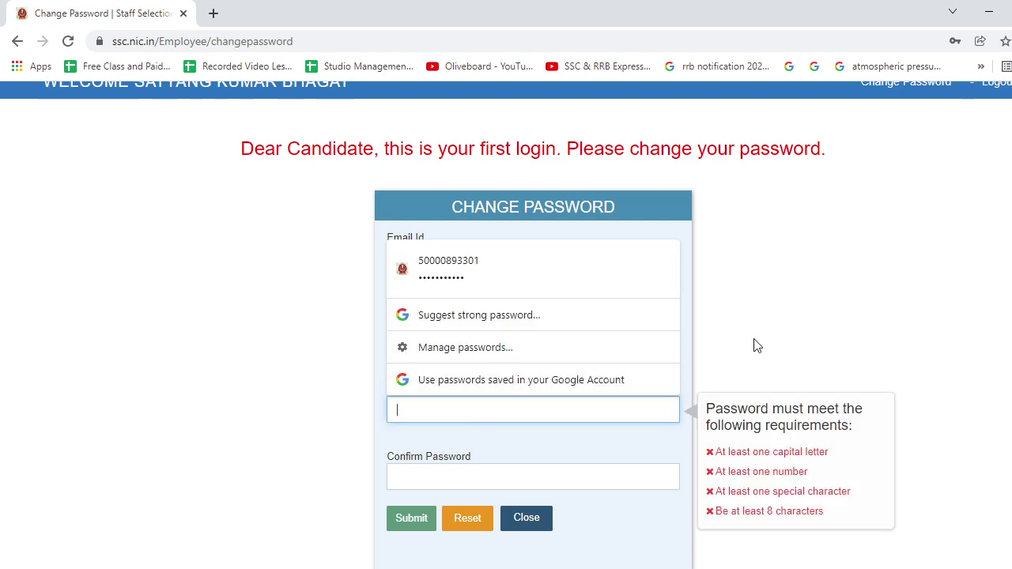
text(•••)
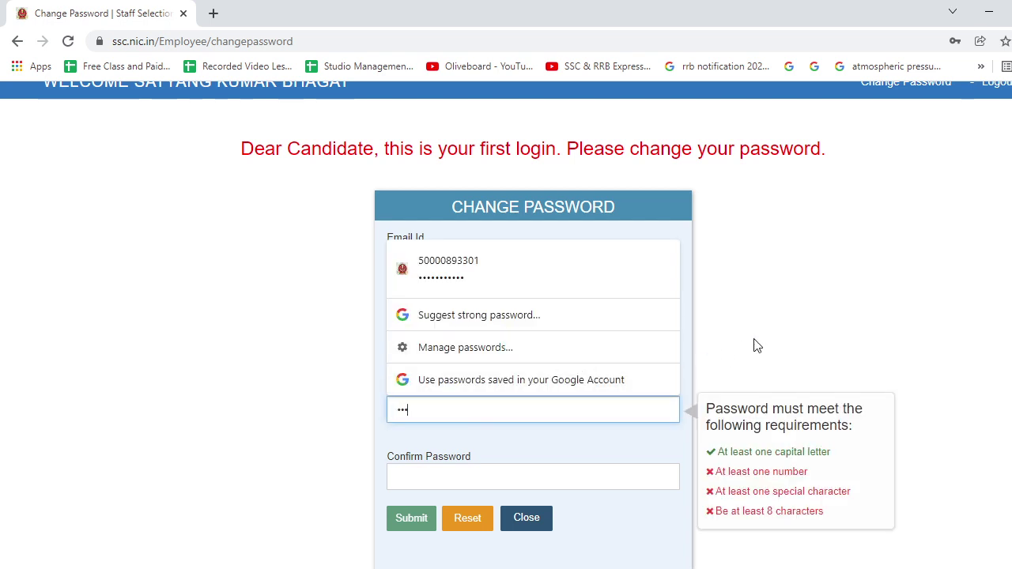
text(••••)
text(•)
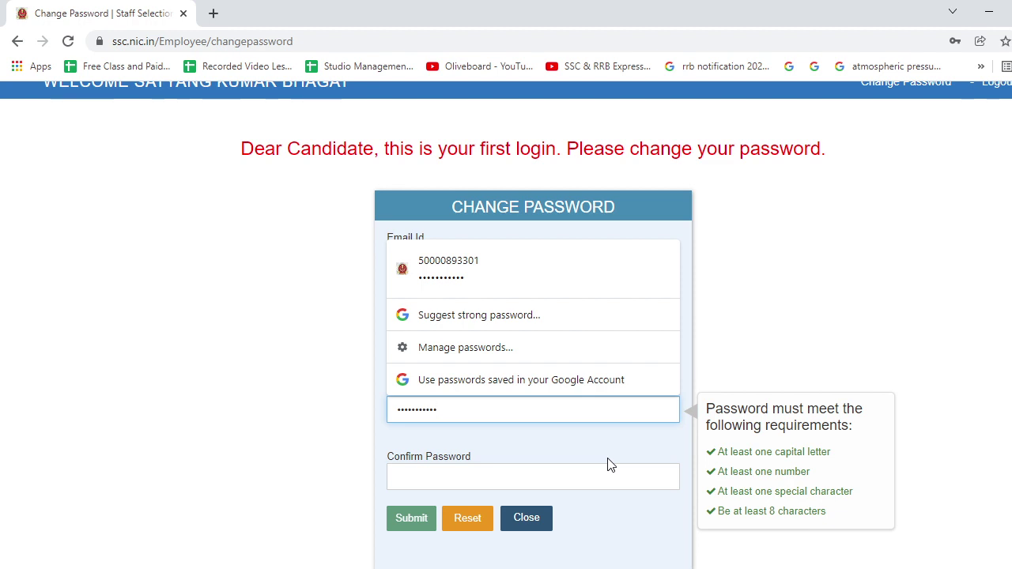
click(609, 477)
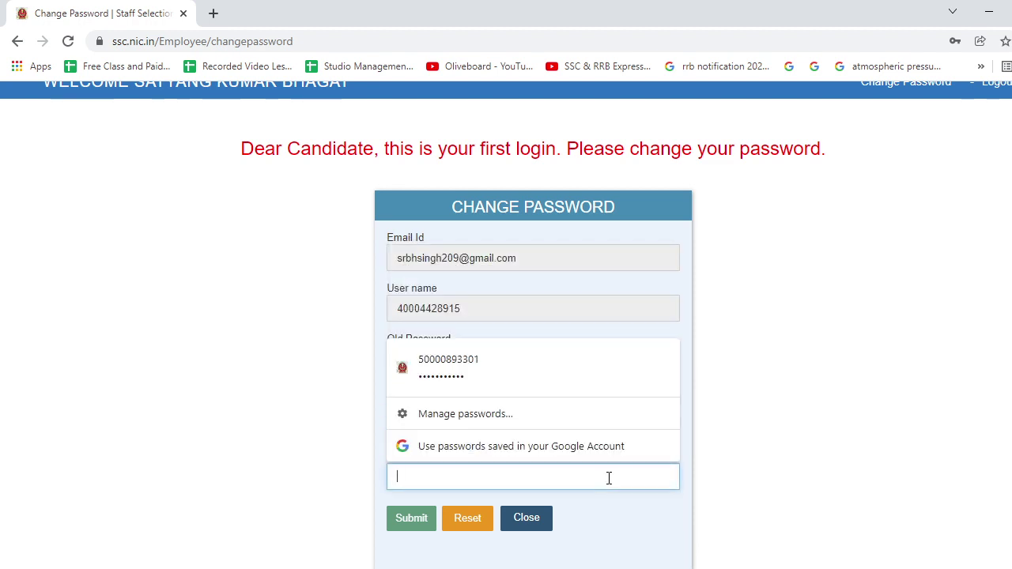
text(••••••)
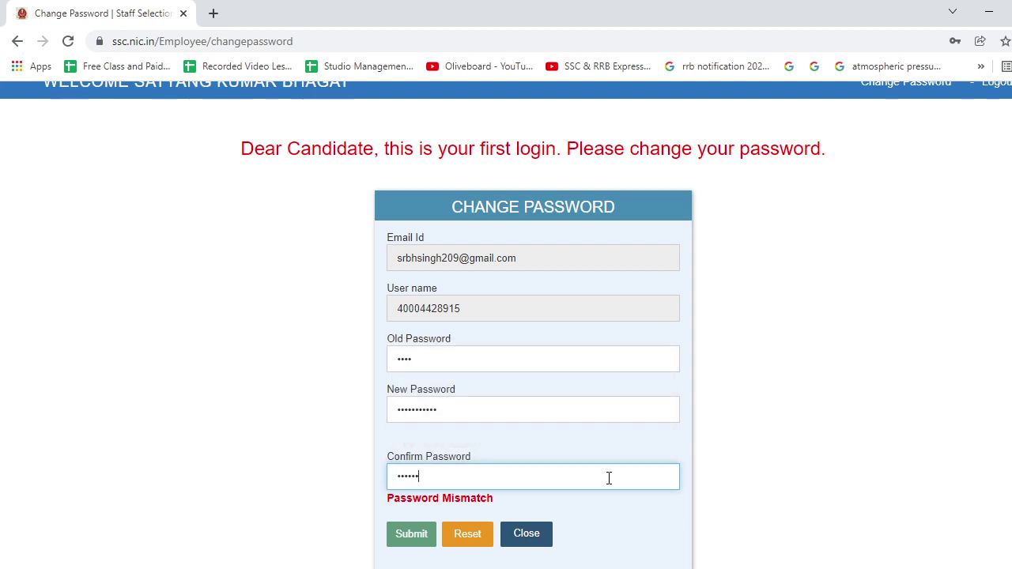
text(•••••)
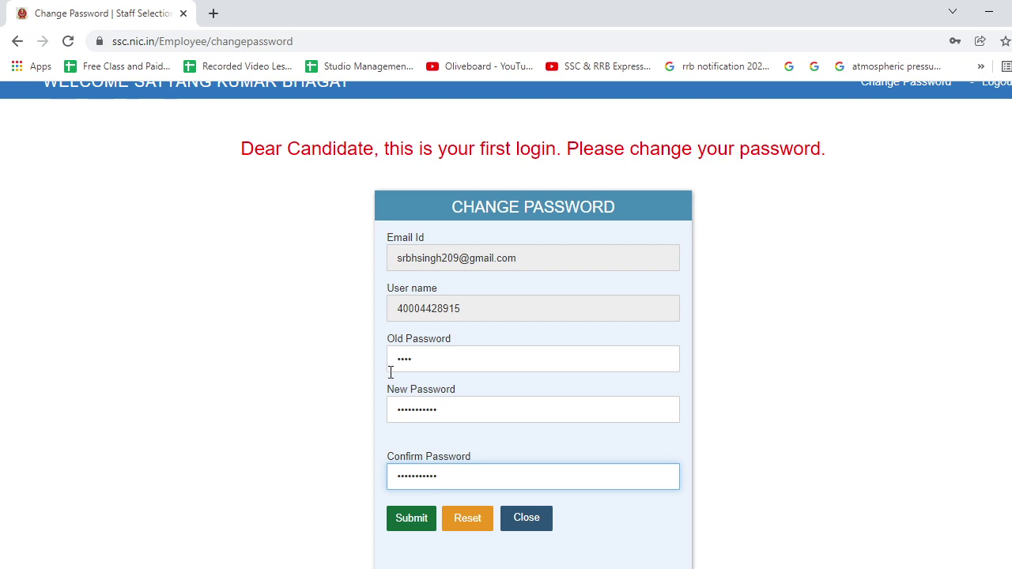
scroll(425, 420, down, 2)
click(413, 411)
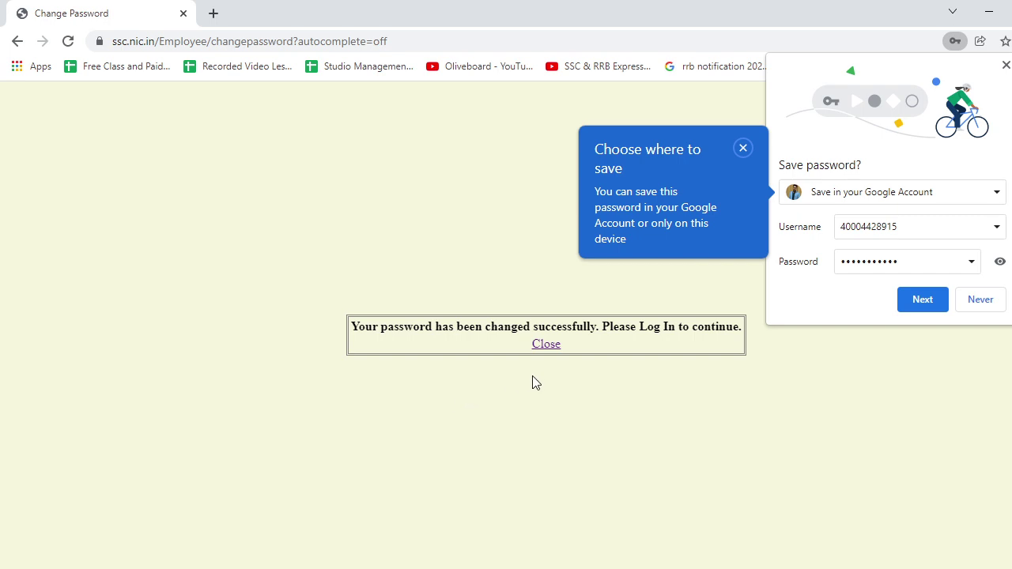
Dismiss the save-password and success prompts, then log in with the registration number, new password and captcha.
click(981, 305)
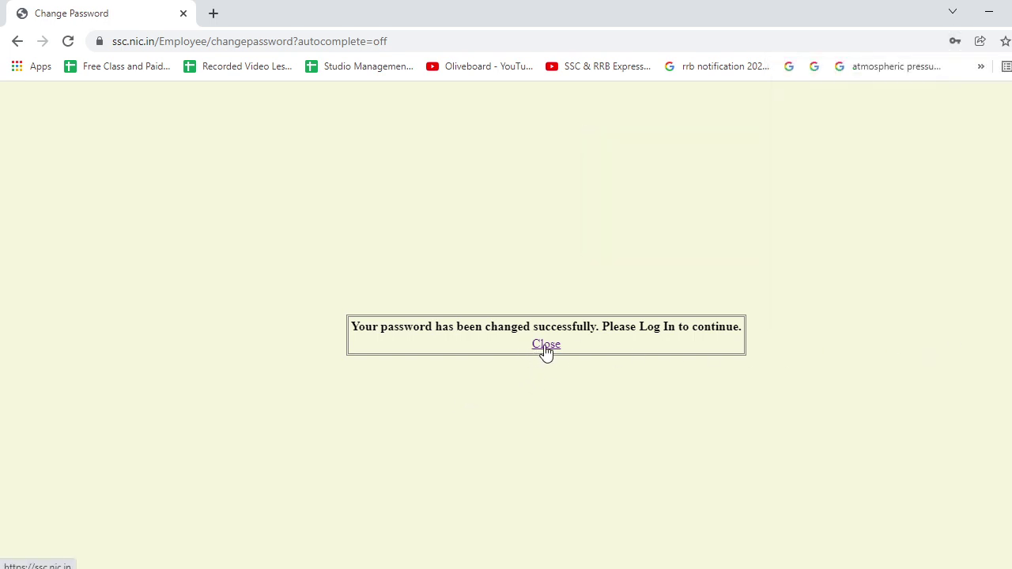
click(546, 345)
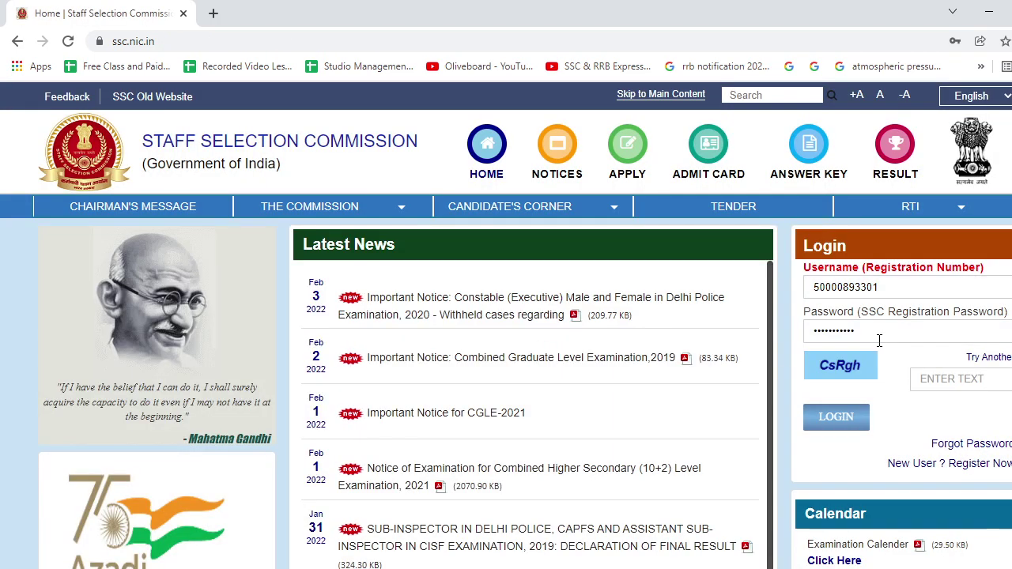
double_click(887, 287)
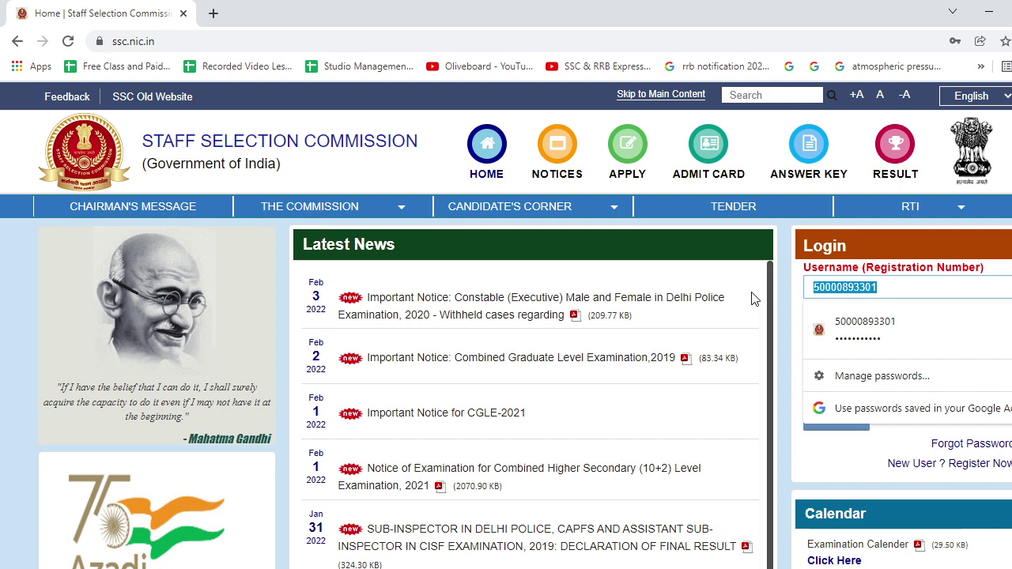
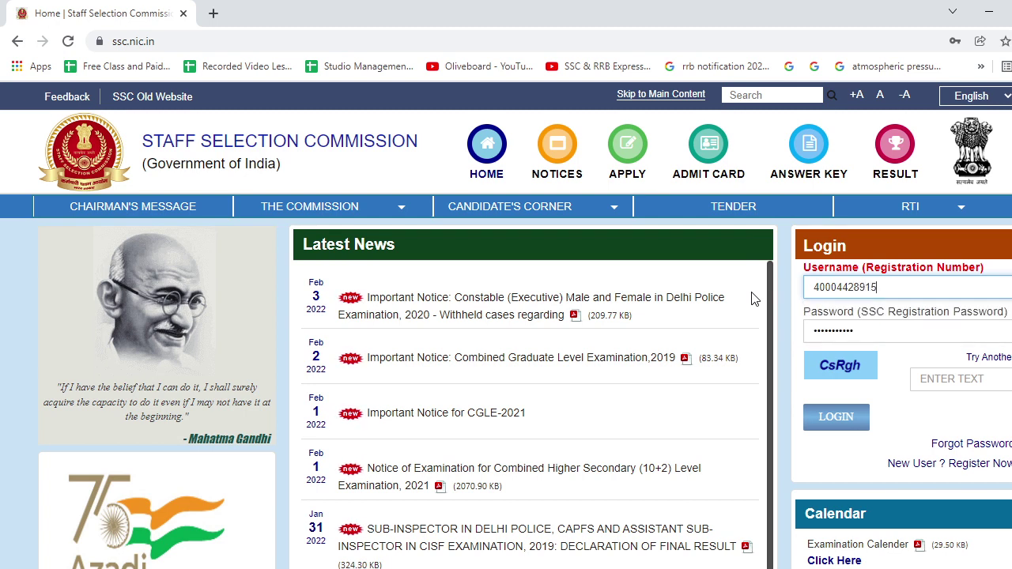
double_click(878, 332)
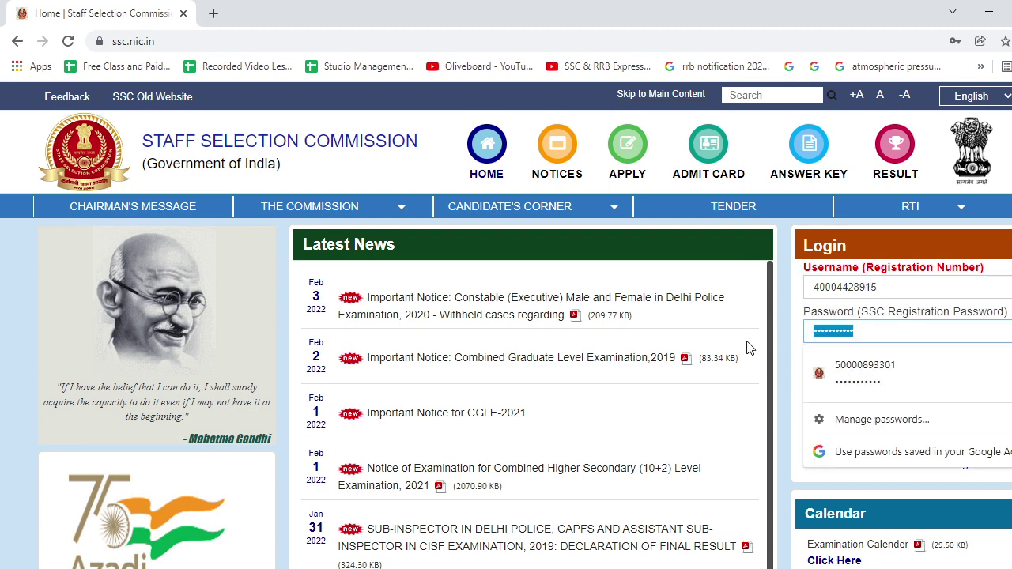
text(****)
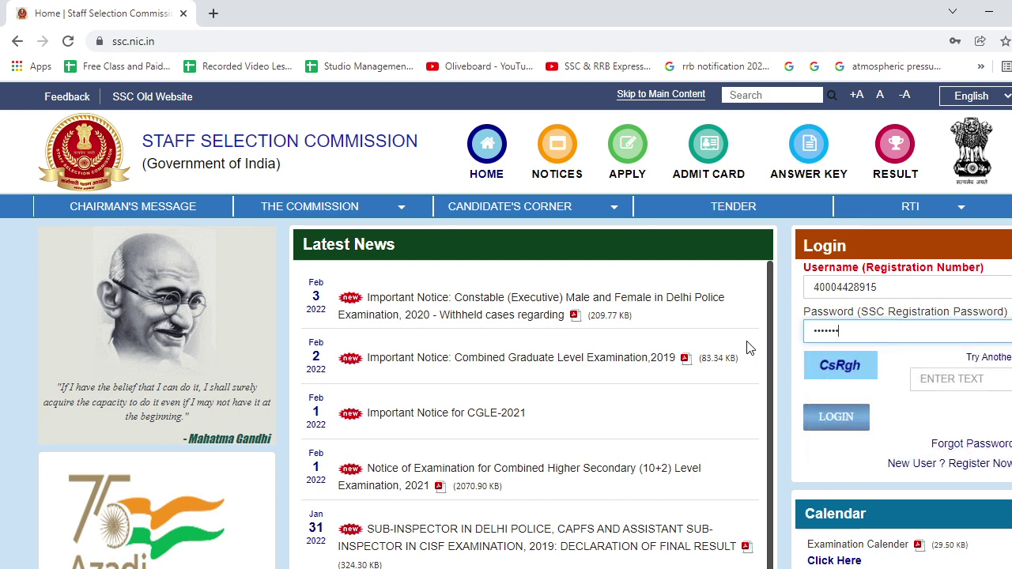
text(*******)
click(954, 380)
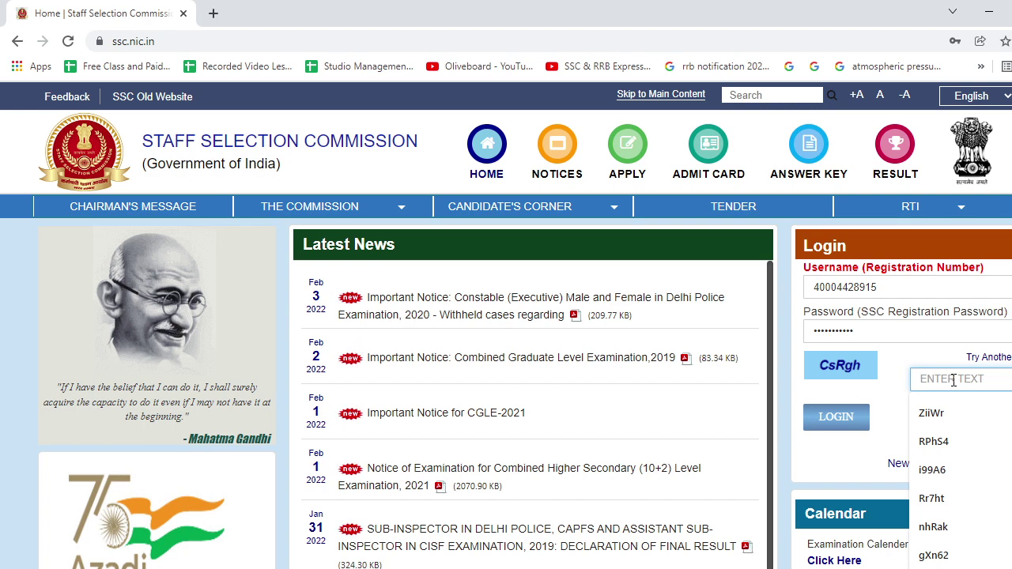
text(CsRgh)
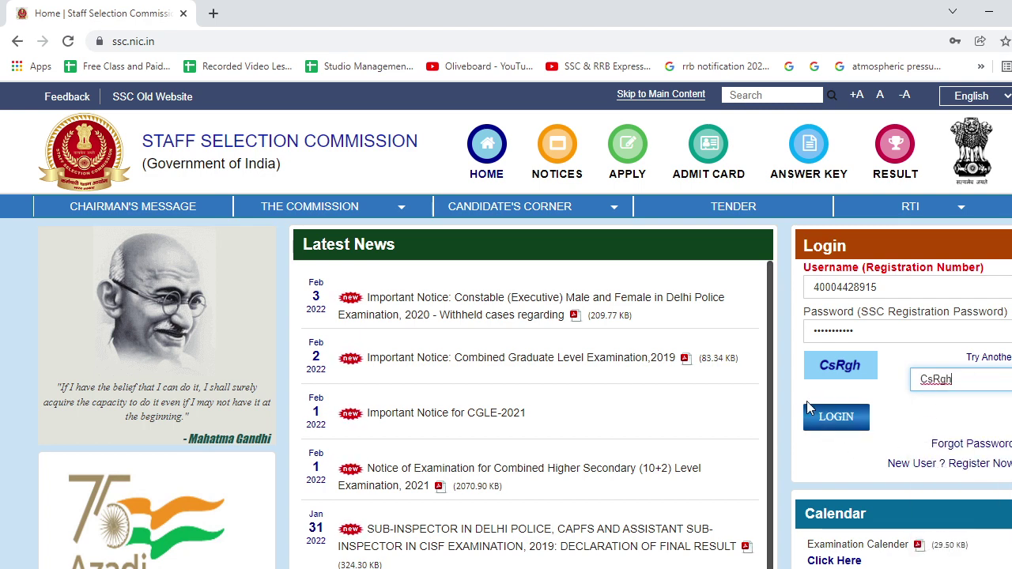
click(827, 420)
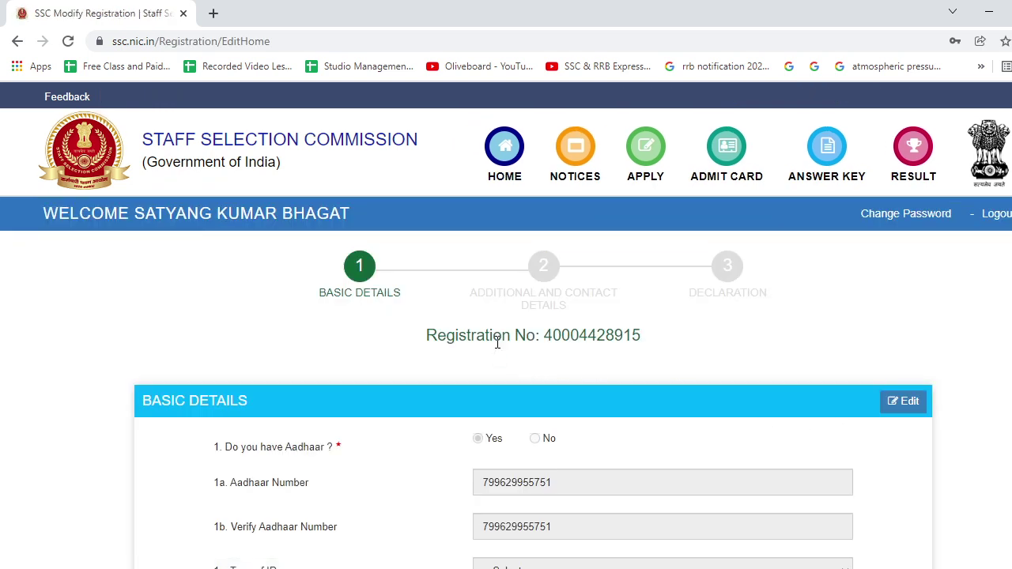
Review the Basic Details page and move on to the Additional and Contact Details step.
scroll(494, 342, down, 2)
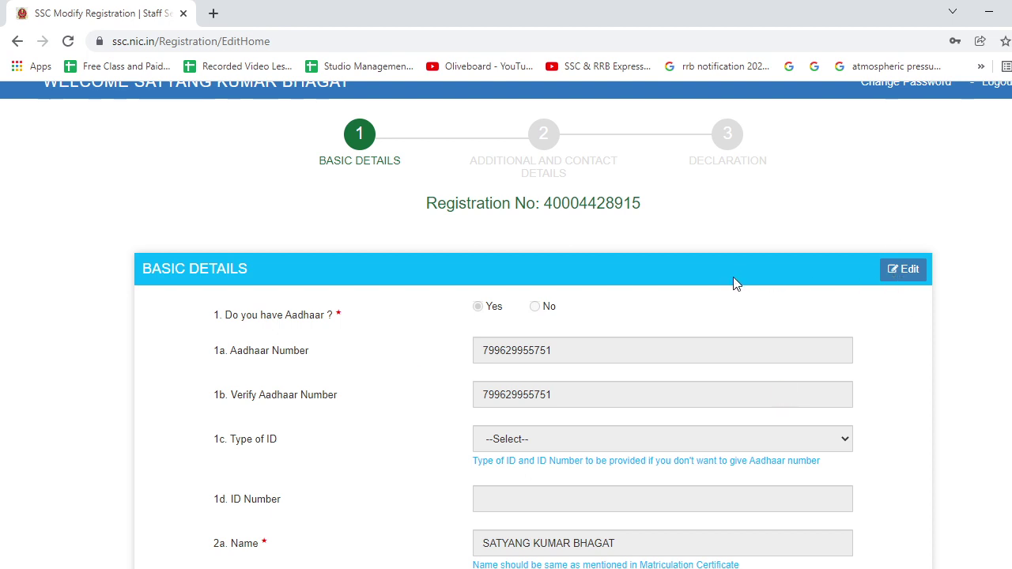
scroll(734, 283, up, 2)
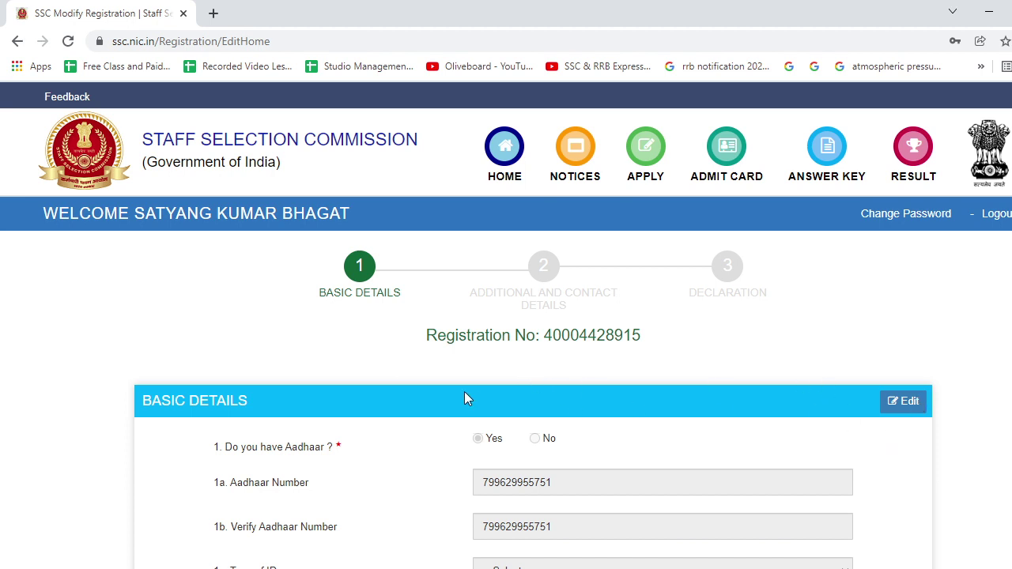
scroll(464, 397, down, 2)
scroll(464, 397, down, 4)
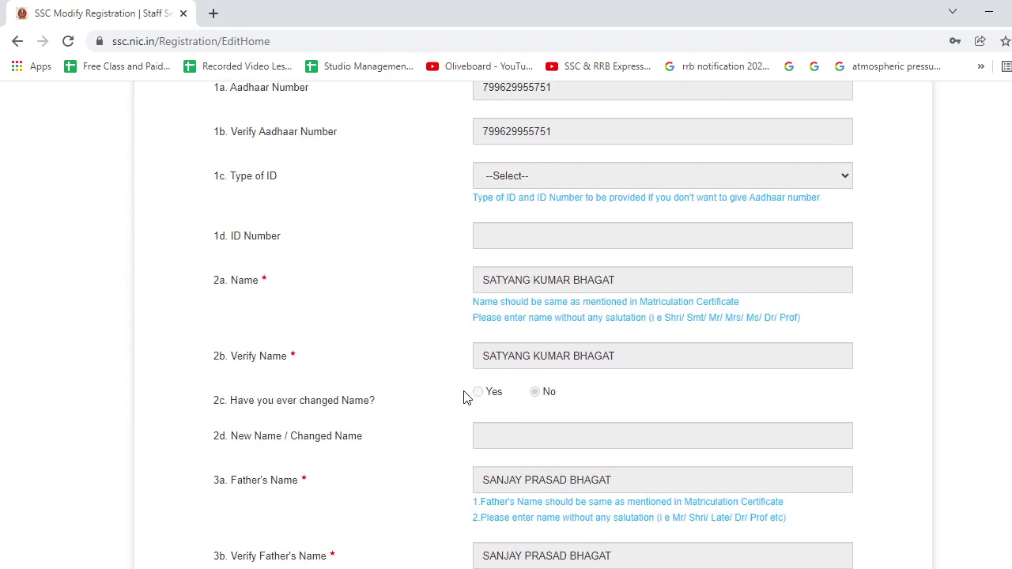
scroll(465, 397, up, 4)
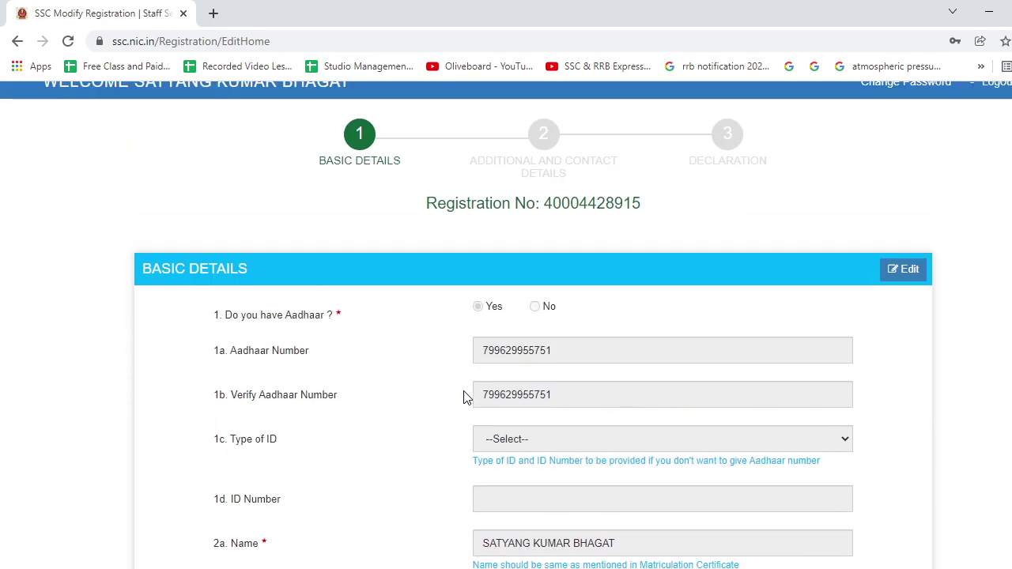
scroll(465, 397, down, 2)
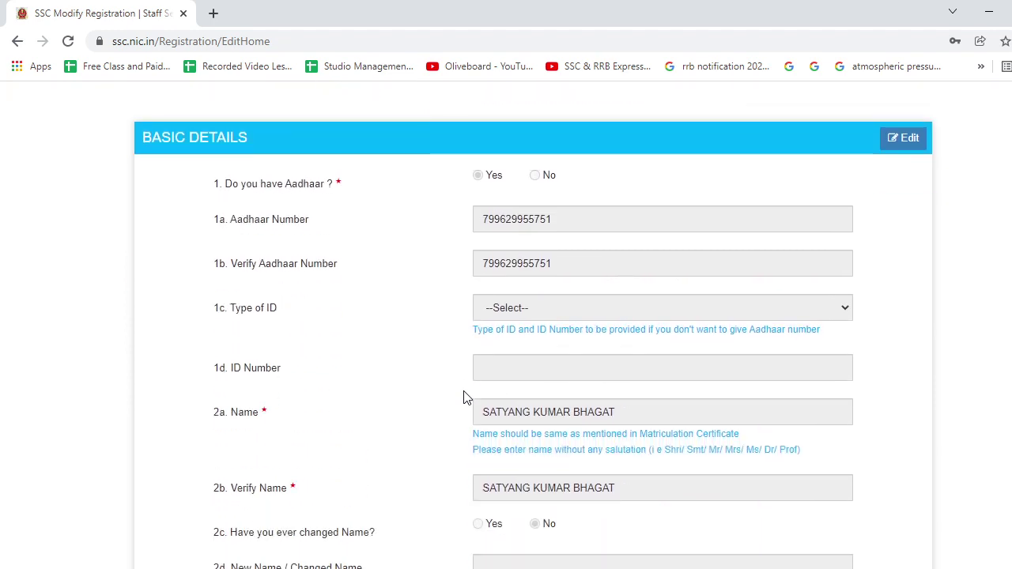
scroll(419, 324, down, 8)
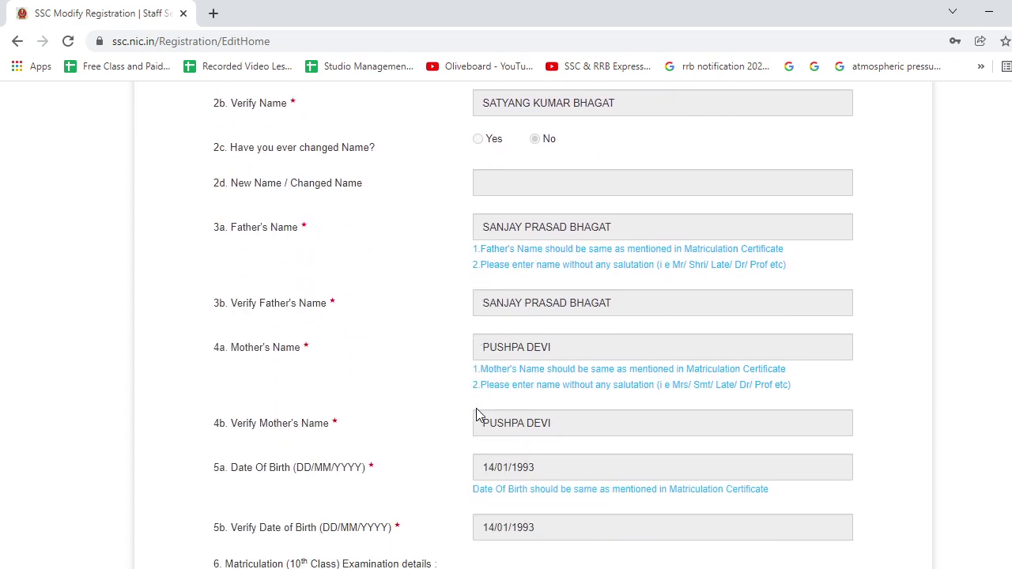
scroll(479, 411, down, 5)
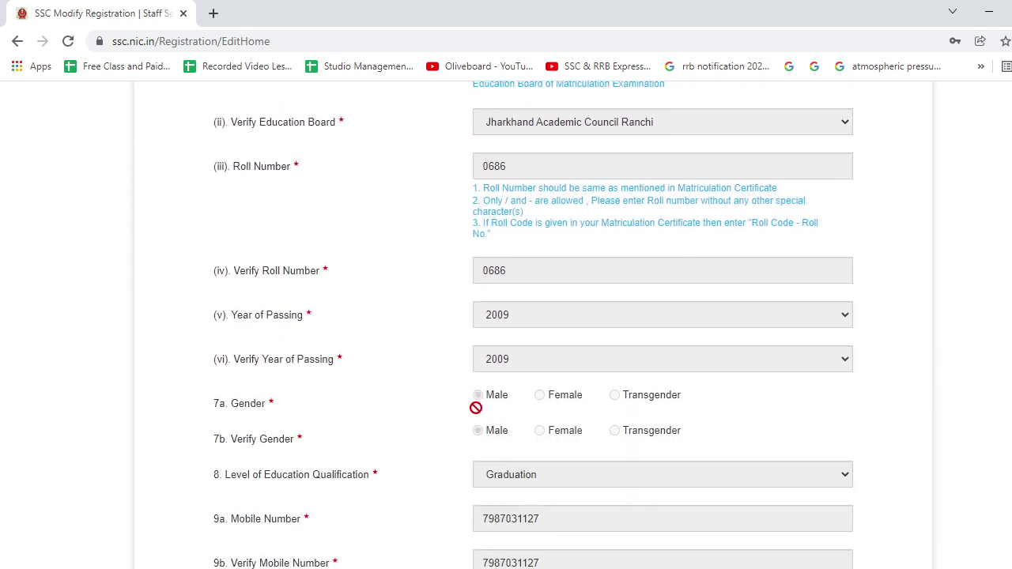
scroll(443, 401, down, 2)
scroll(445, 401, down, 2)
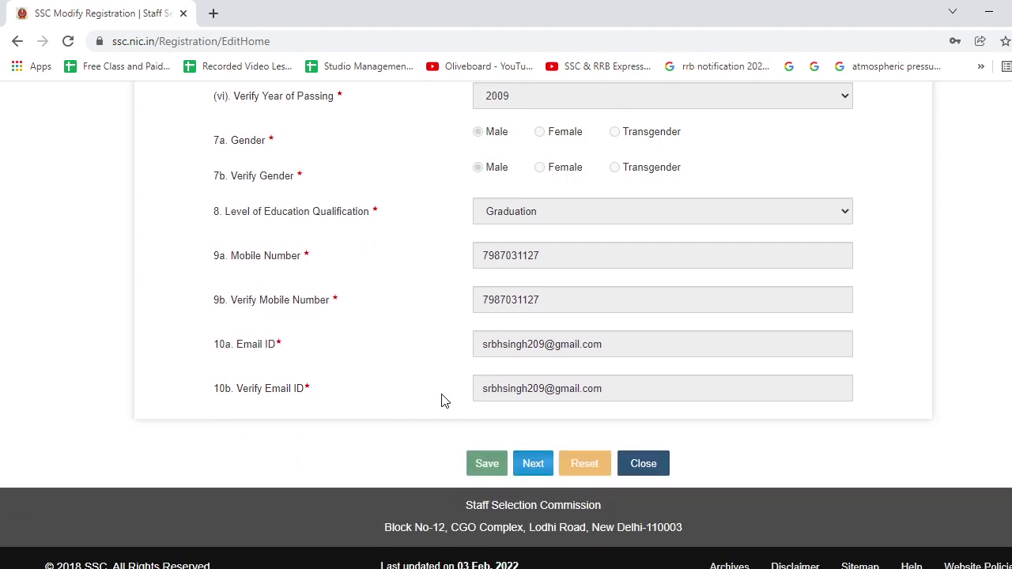
click(531, 465)
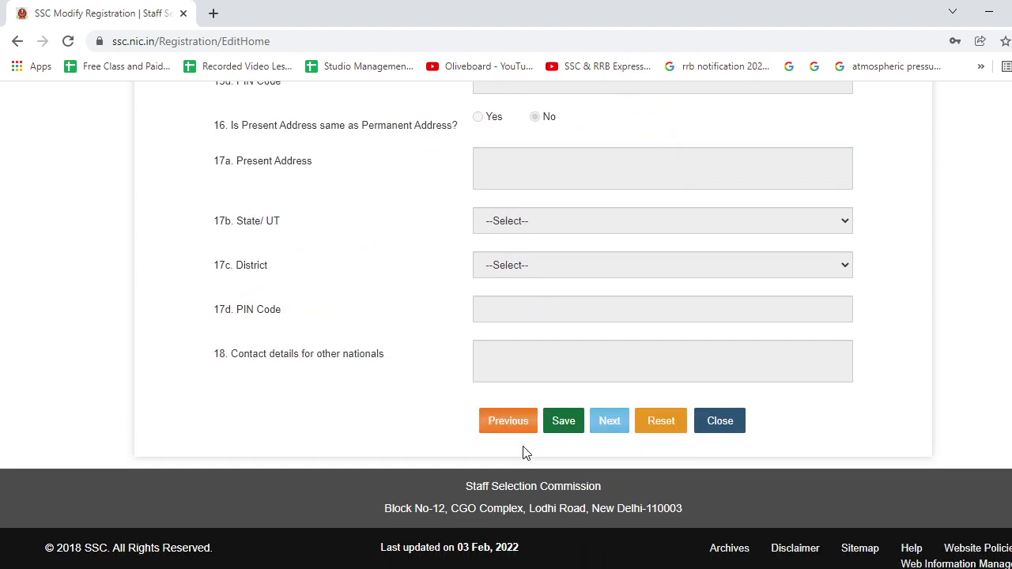
scroll(457, 381, up, 7)
scroll(453, 381, up, 6)
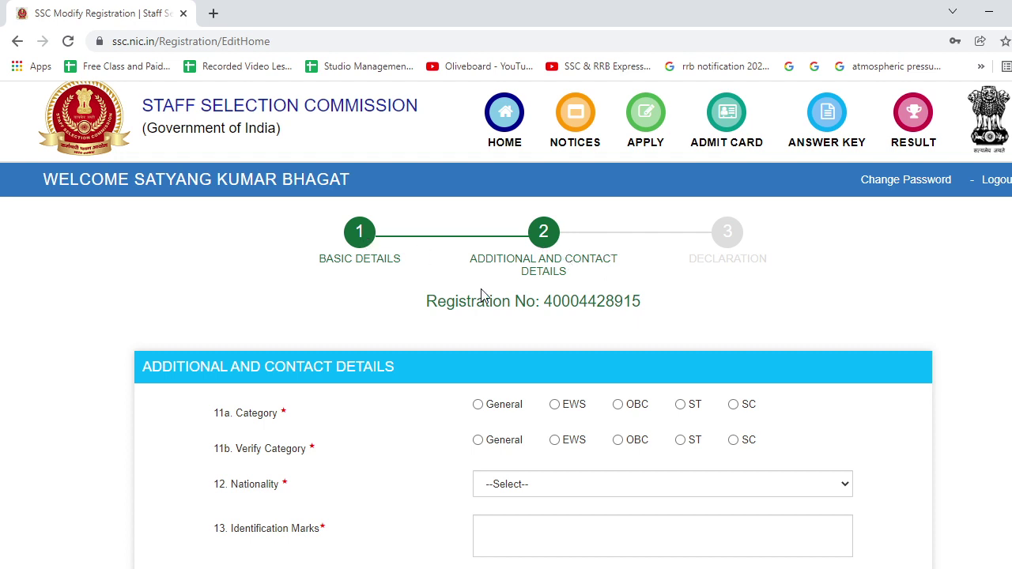
Set Category to General, Nationality to Citizen of India, and Identification Marks to 'MARK ON LEFT SHOULDER'.
scroll(481, 295, down, 2)
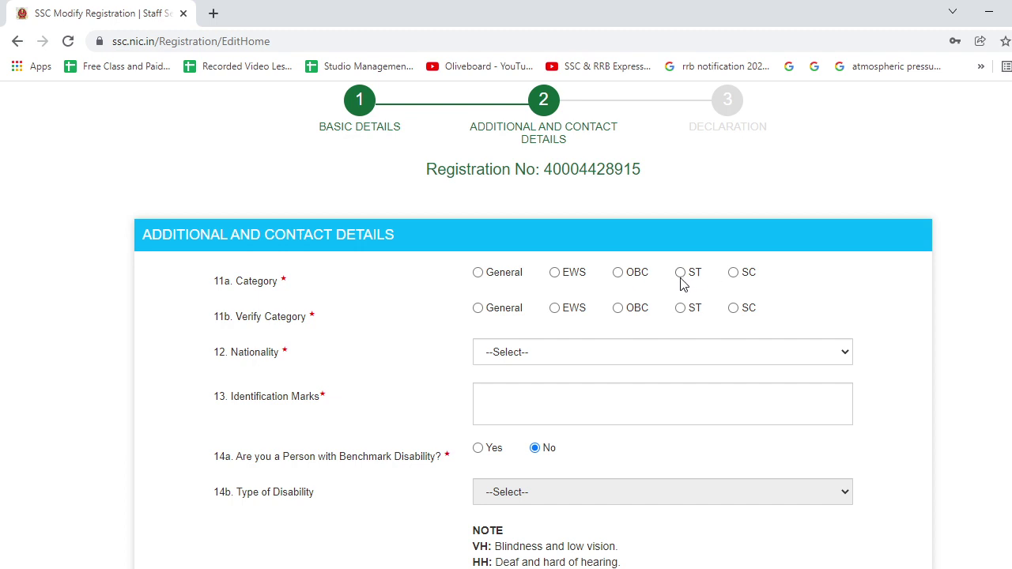
click(478, 273)
click(478, 309)
scroll(480, 309, down, 2)
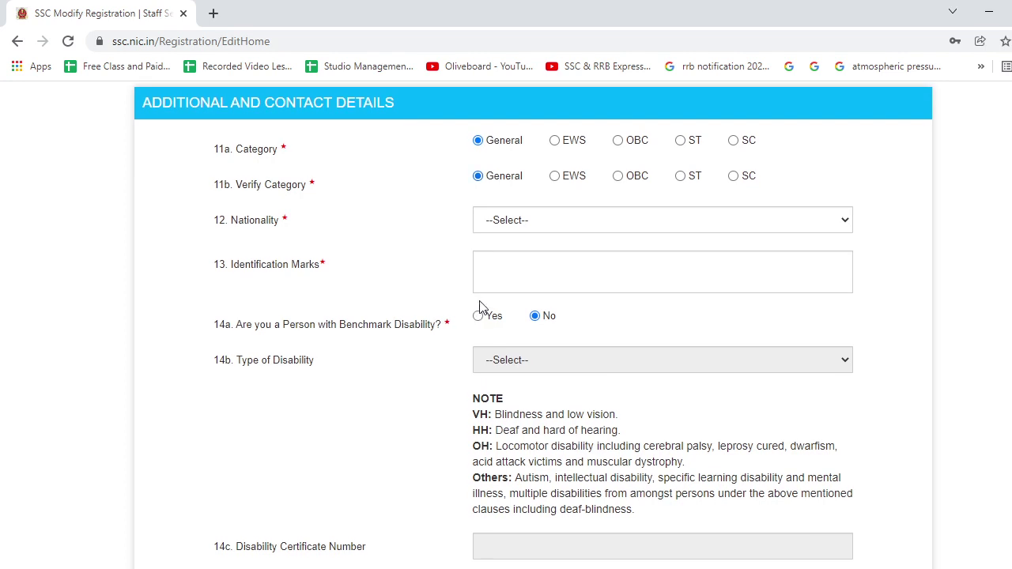
click(507, 225)
click(512, 258)
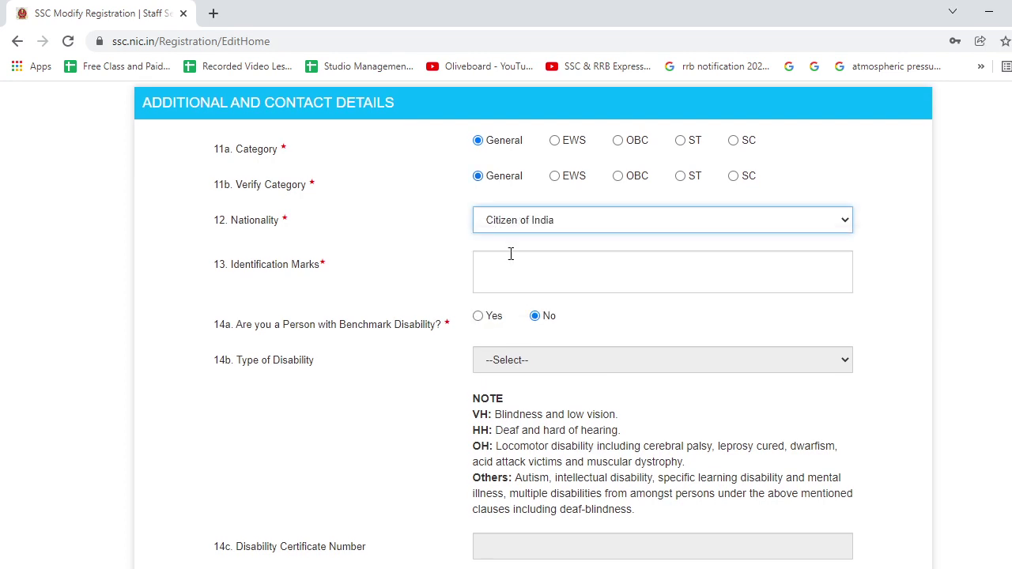
click(511, 268)
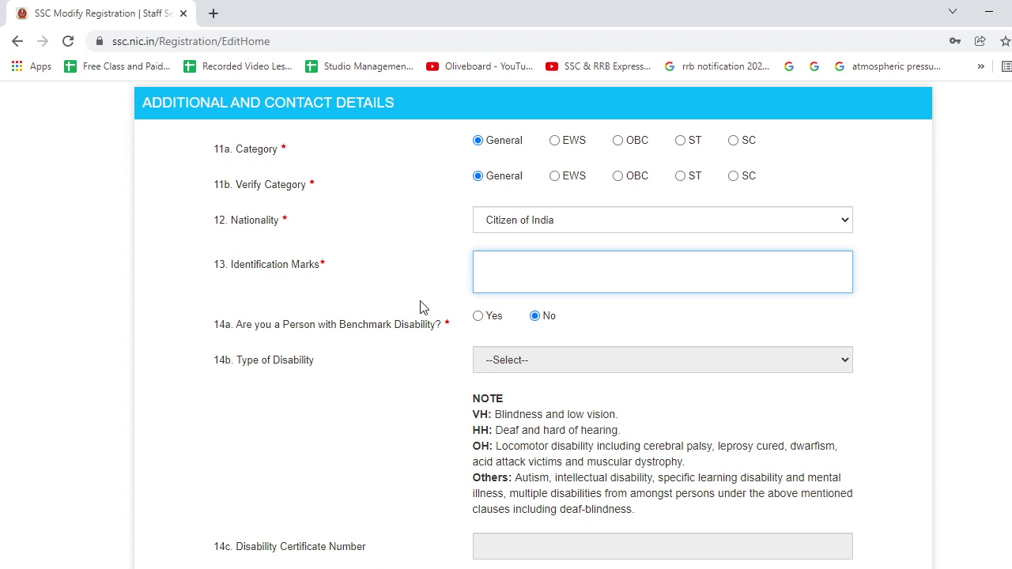
text(MARK ON LEFT SHOL)
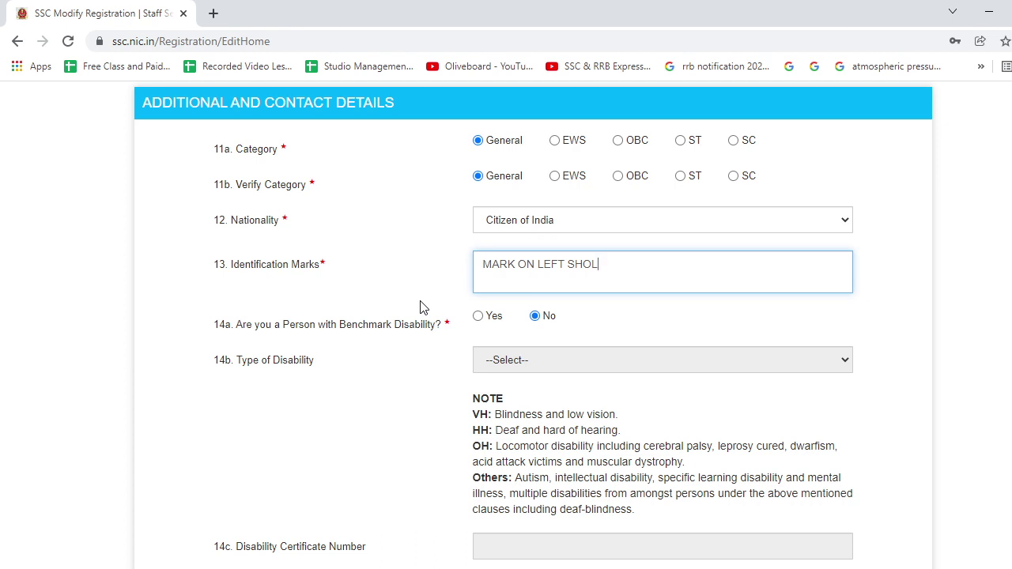
key(BackSpace)
text(ULDER)
click(436, 366)
Answer No to the benchmark disability question 14a after briefly trying Yes.
scroll(435, 370, down, 2)
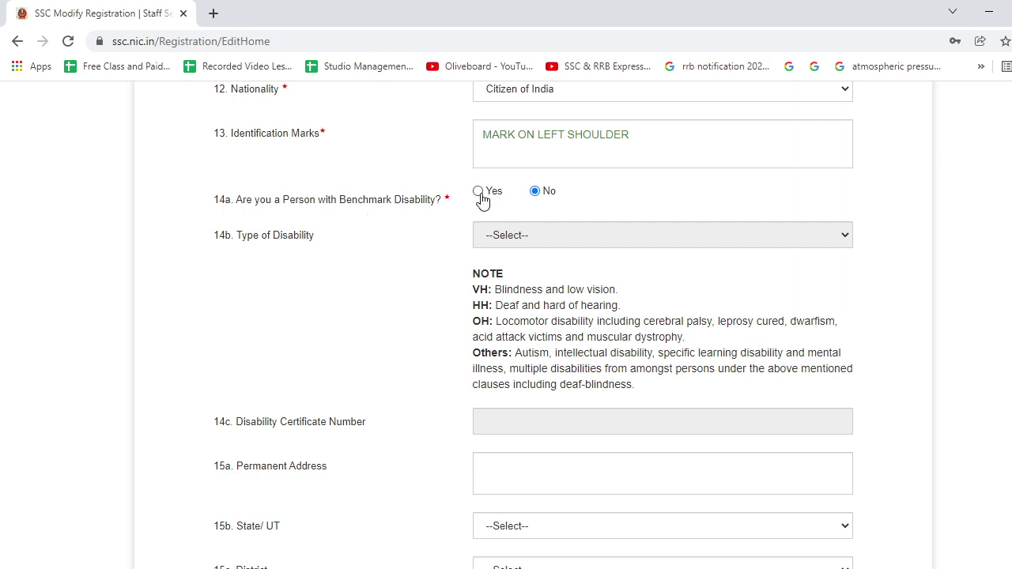
click(480, 193)
click(527, 243)
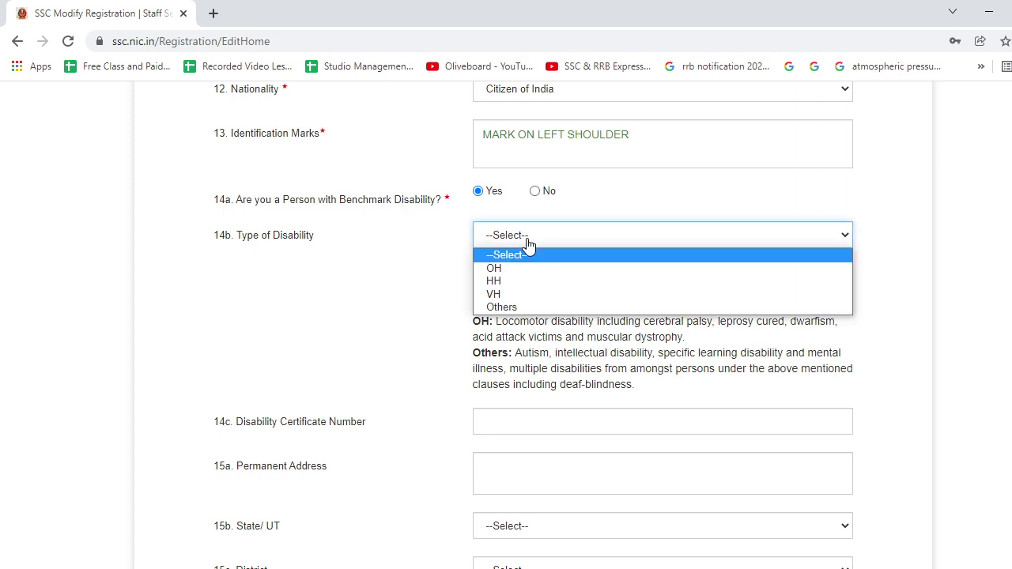
click(528, 247)
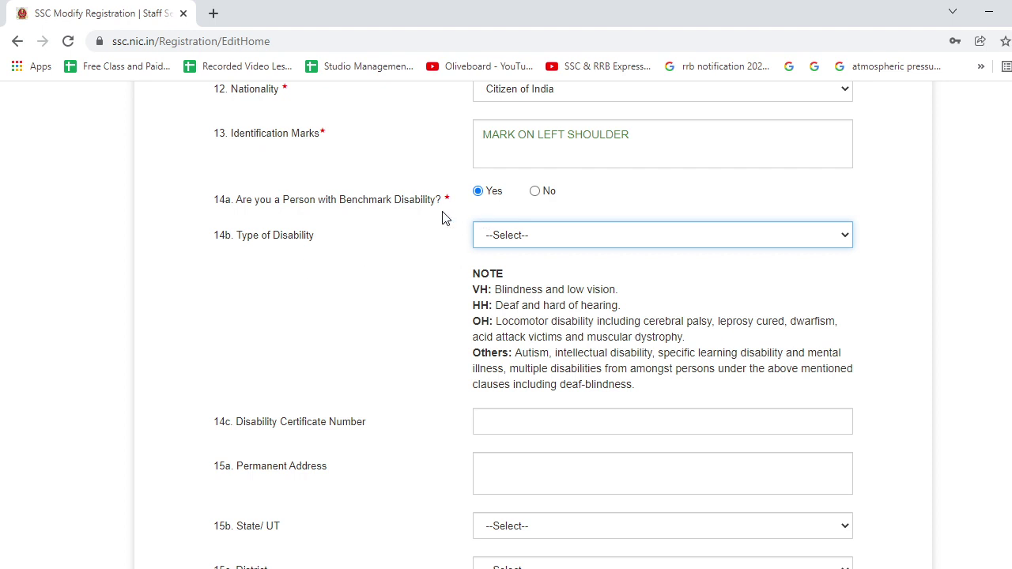
click(536, 192)
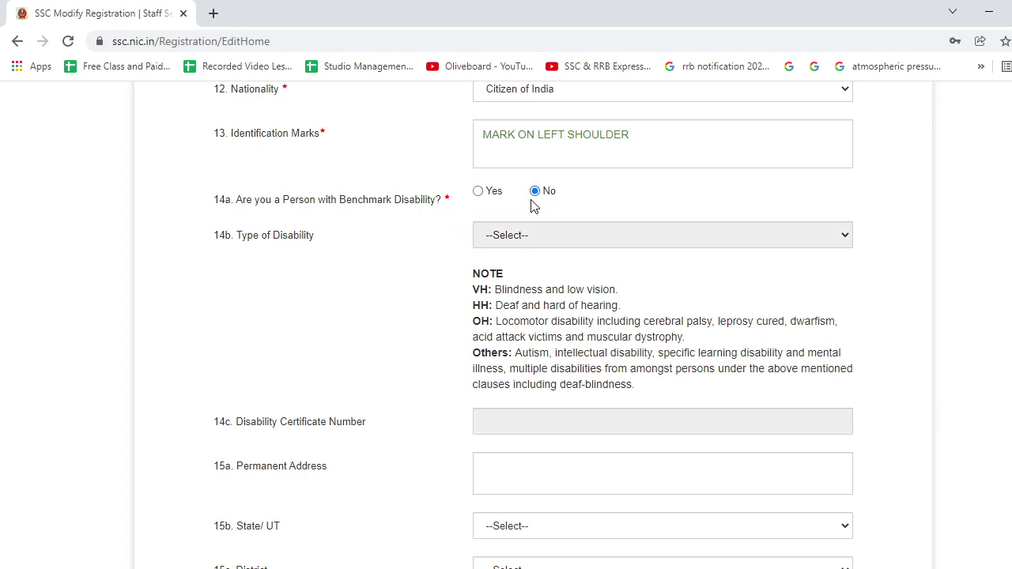
scroll(511, 269, down, 3)
Enter the permanent address text, correcting a wrong digit in its PIN.
click(497, 204)
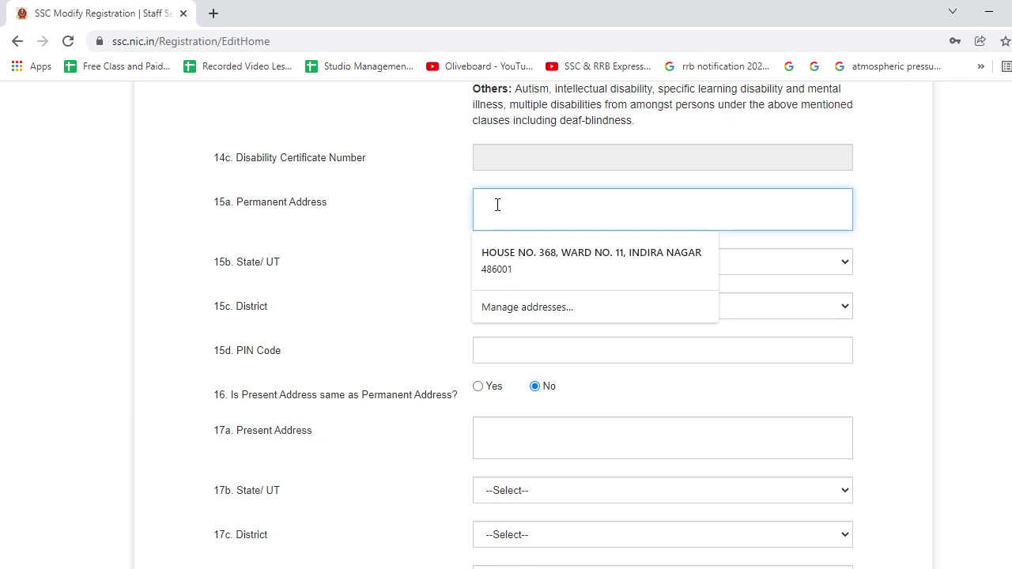
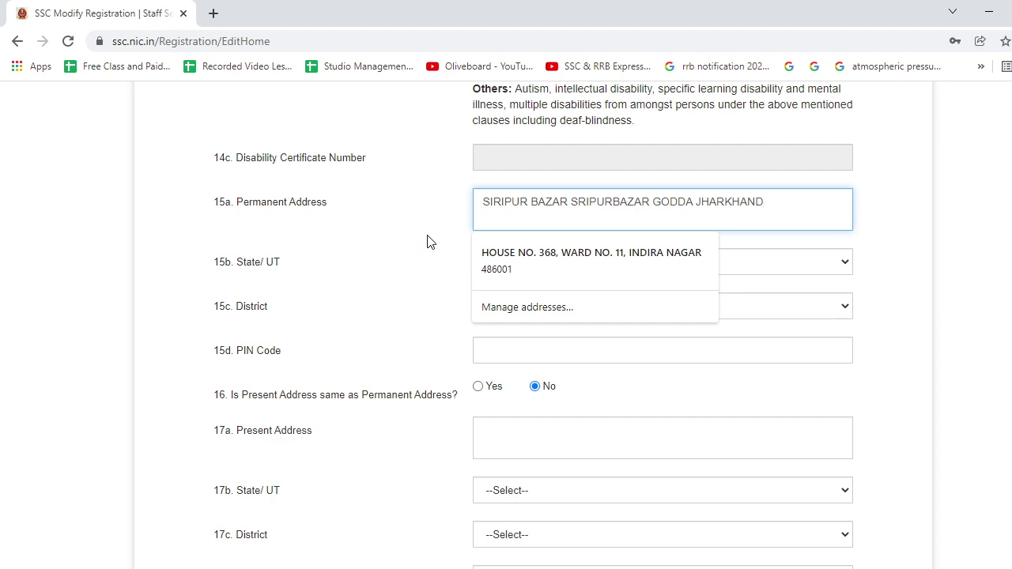
click(775, 205)
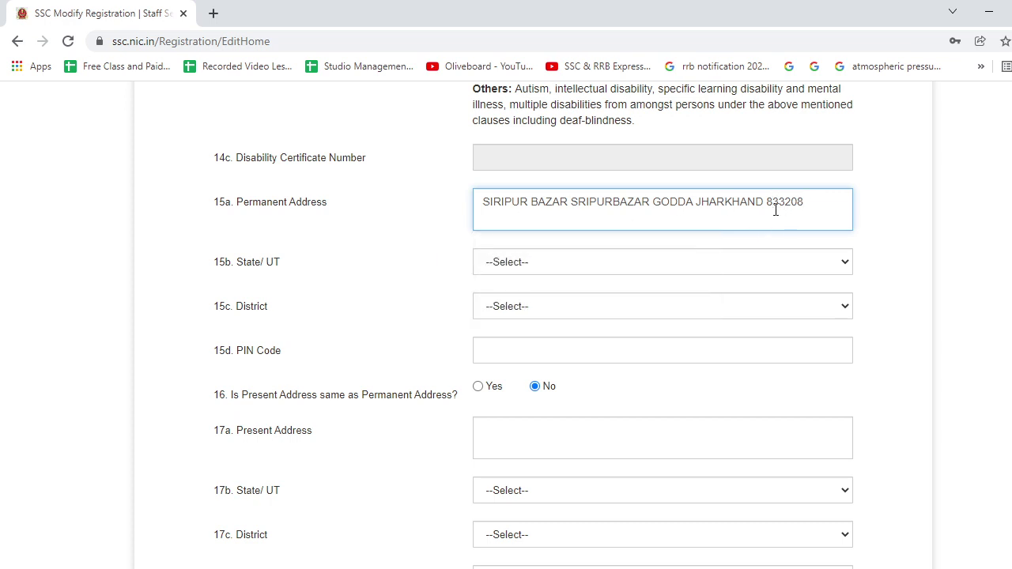
key(Delete)
text(1)
click(436, 289)
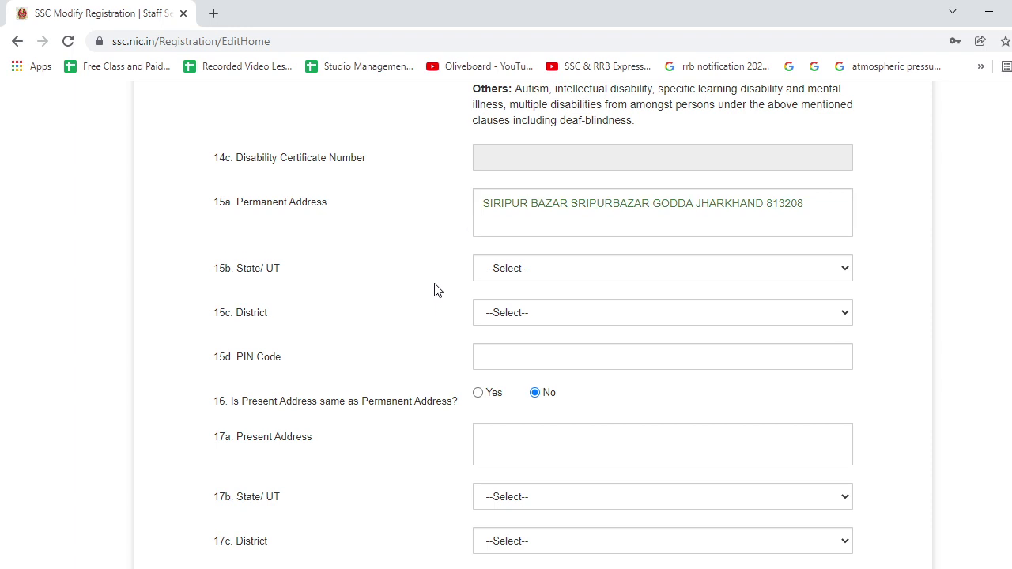
Choose Jharkhand and Godda as the permanent state and district, and enter the PIN code.
click(519, 277)
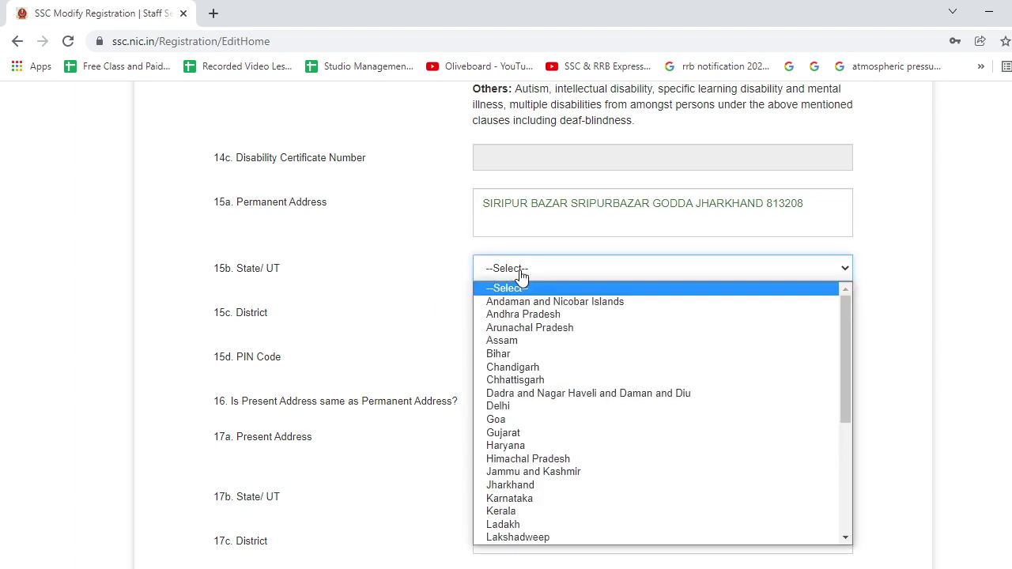
click(552, 486)
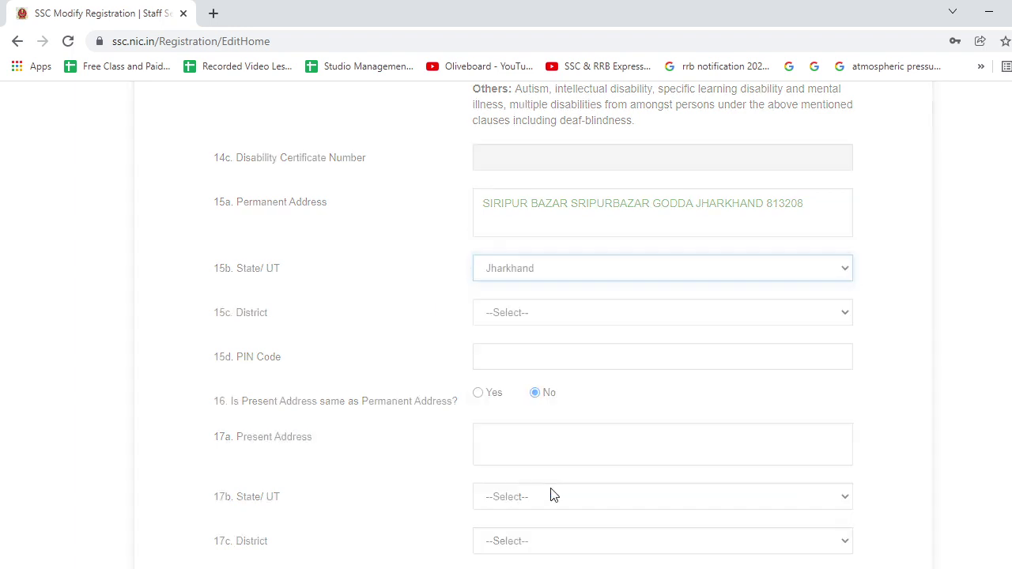
click(516, 321)
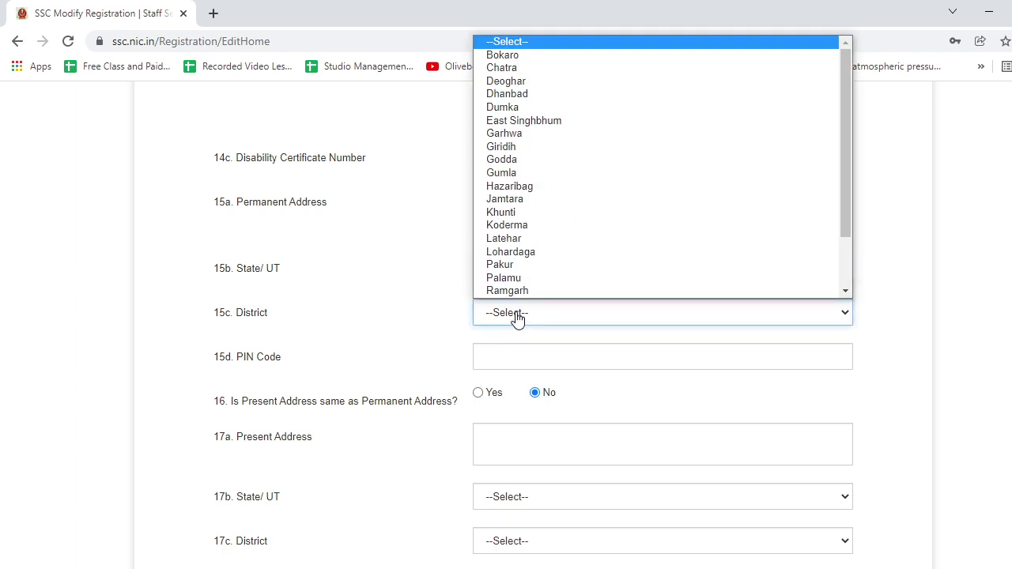
scroll(541, 273, down, 1)
scroll(541, 273, up, 1)
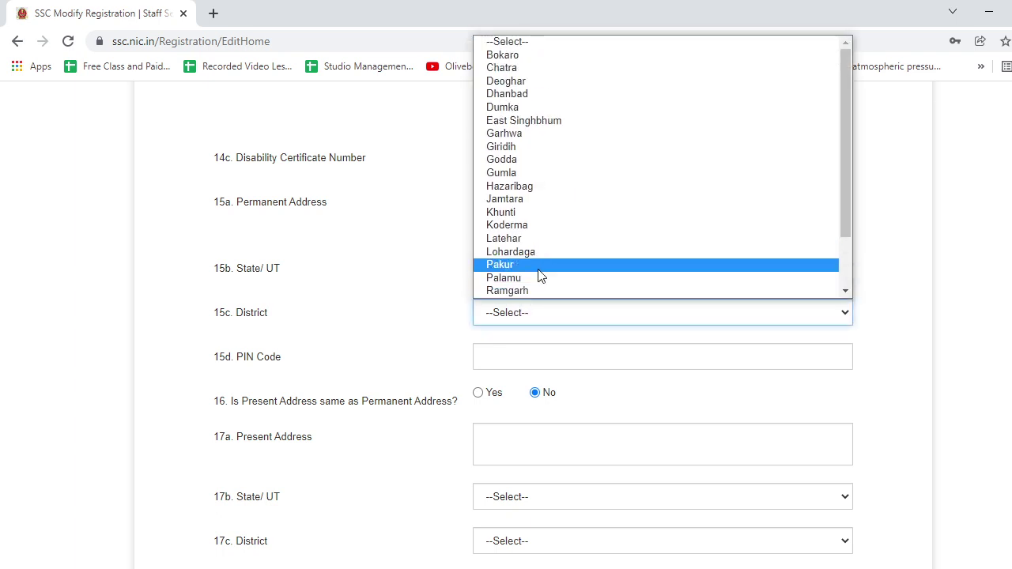
click(540, 160)
click(510, 357)
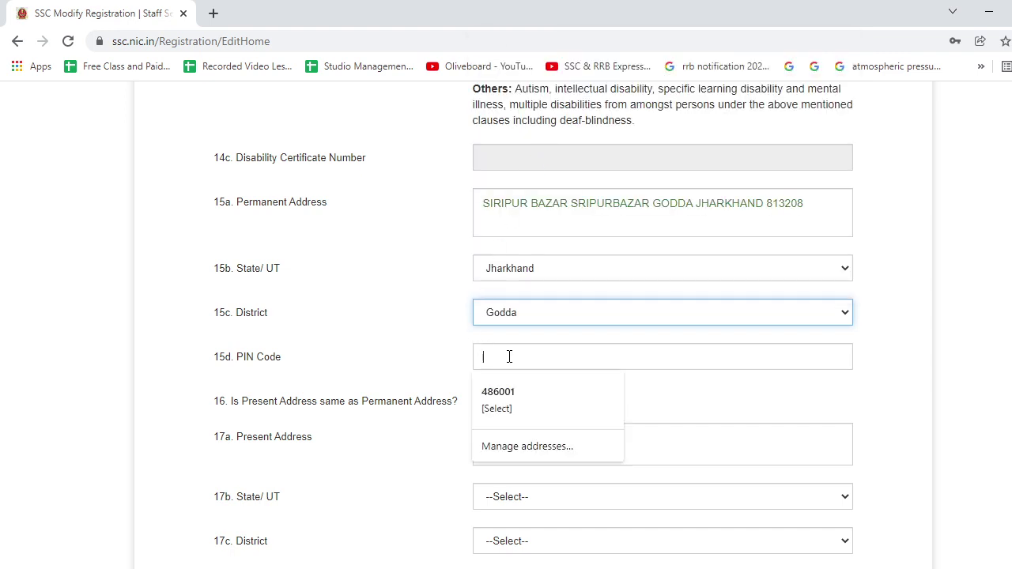
text(8)
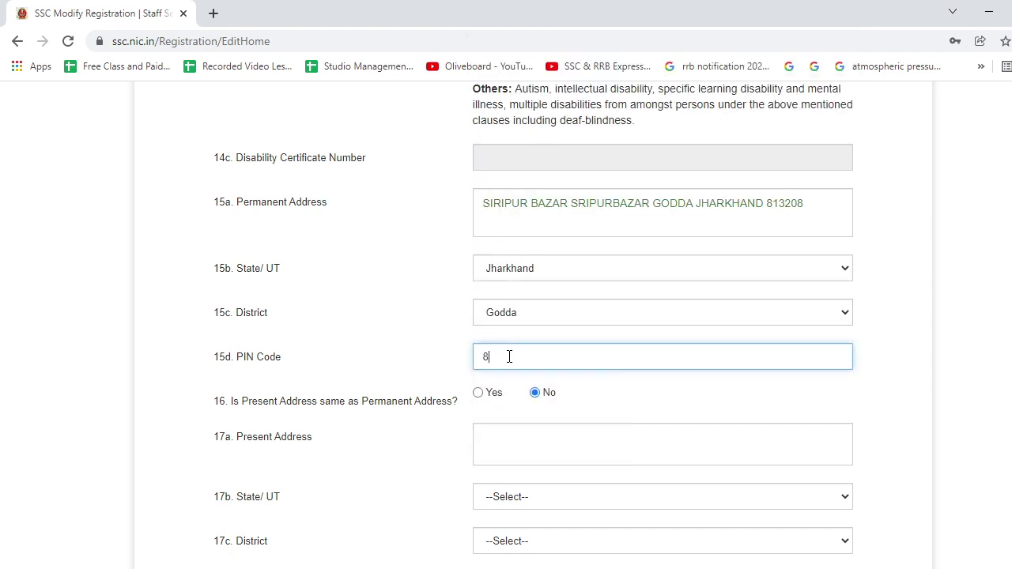
text(13208)
click(447, 343)
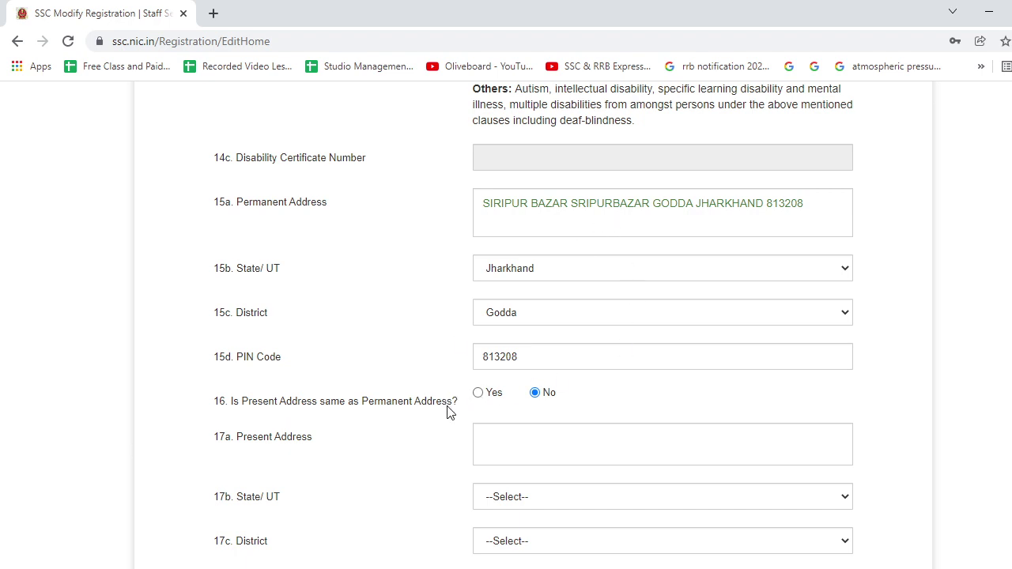
Mark the present address the same as permanent and save the additional and contact details.
scroll(529, 391, down, 2)
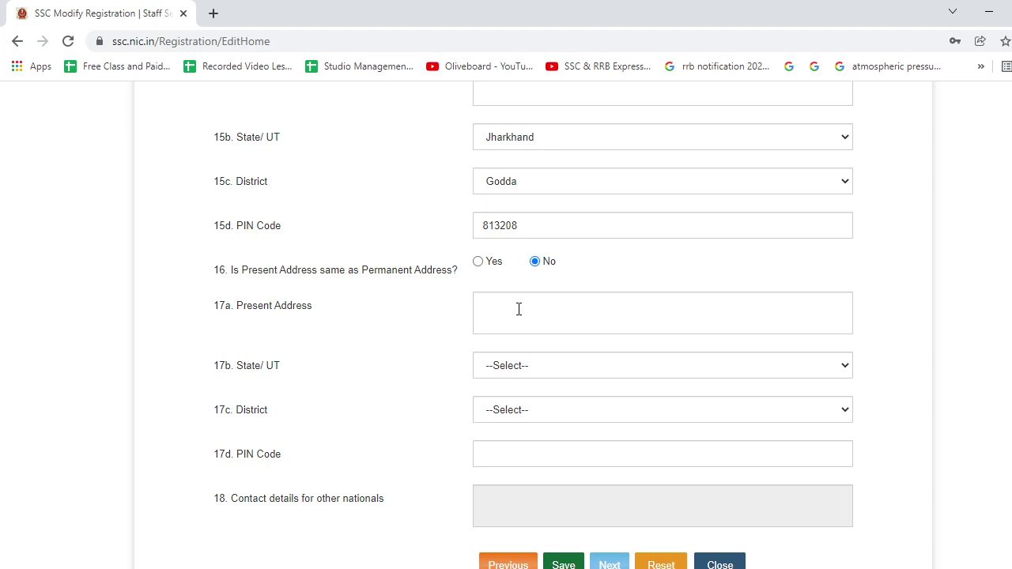
click(478, 262)
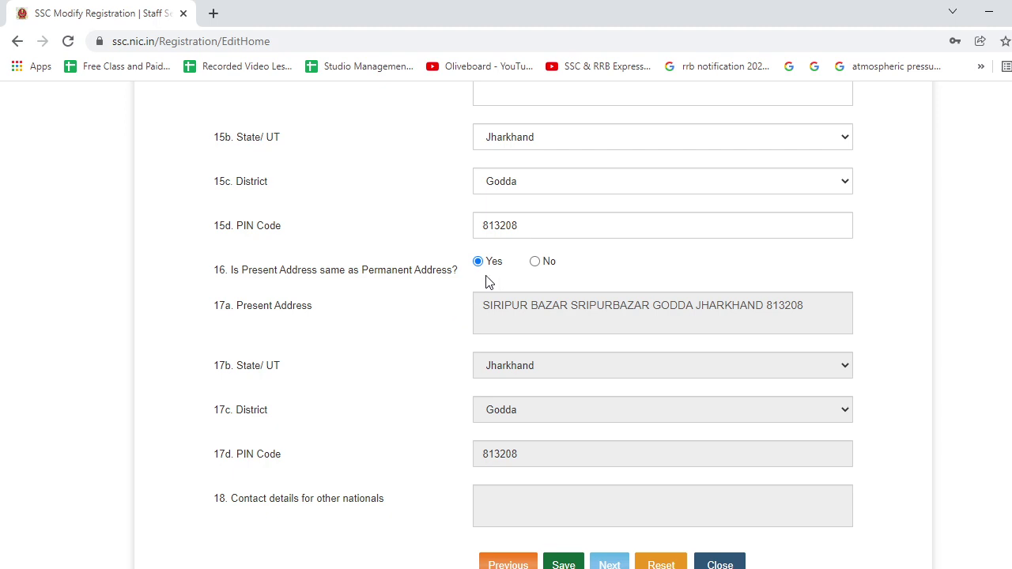
scroll(510, 364, down, 2)
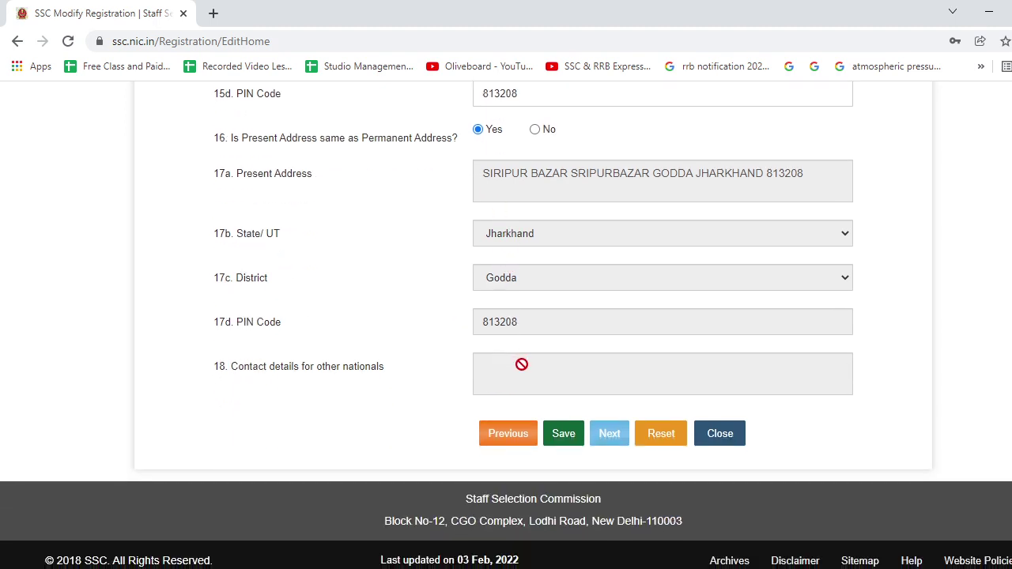
scroll(520, 366, up, 2)
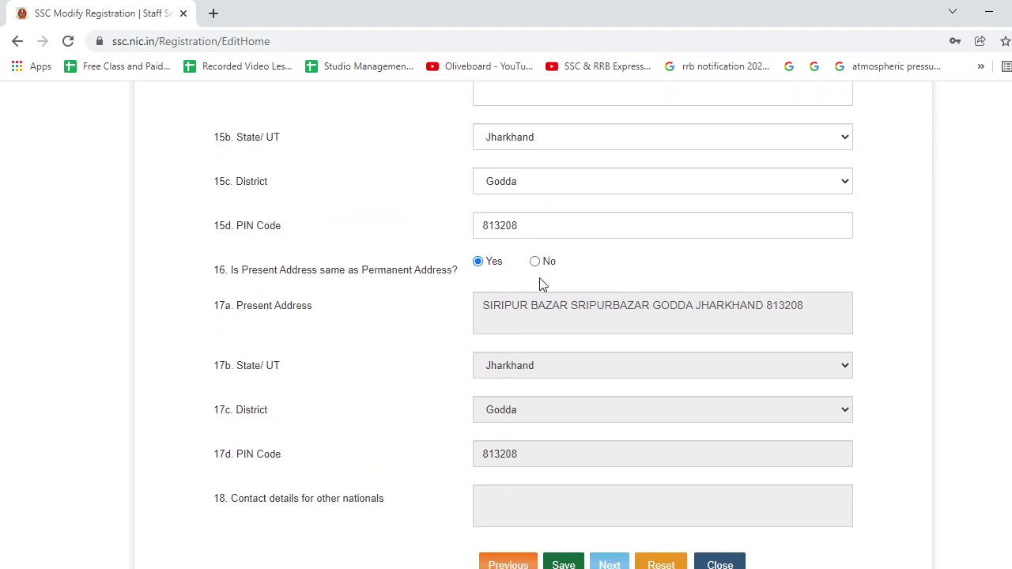
scroll(470, 281, up, 2)
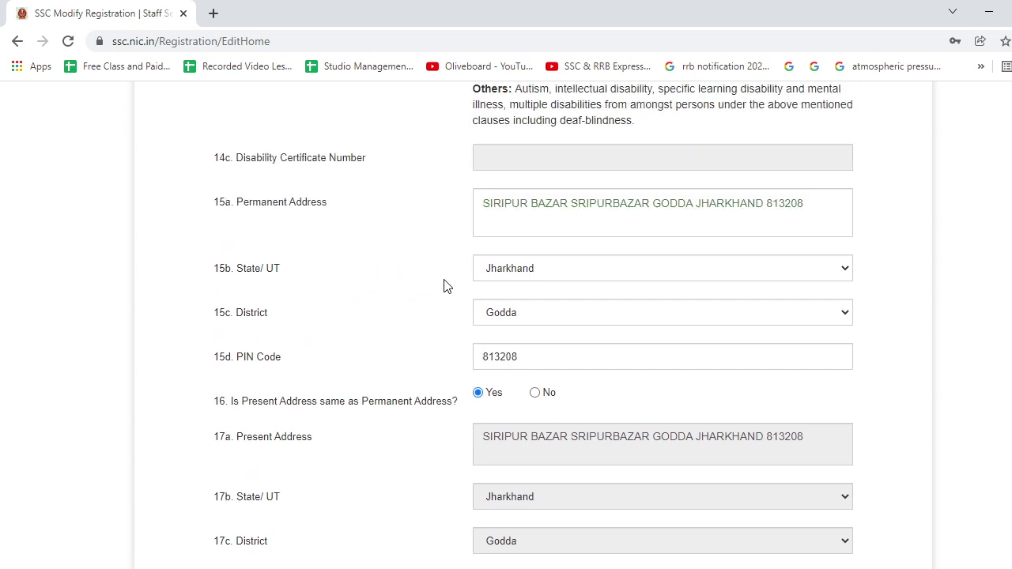
click(535, 392)
scroll(447, 317, down, 2)
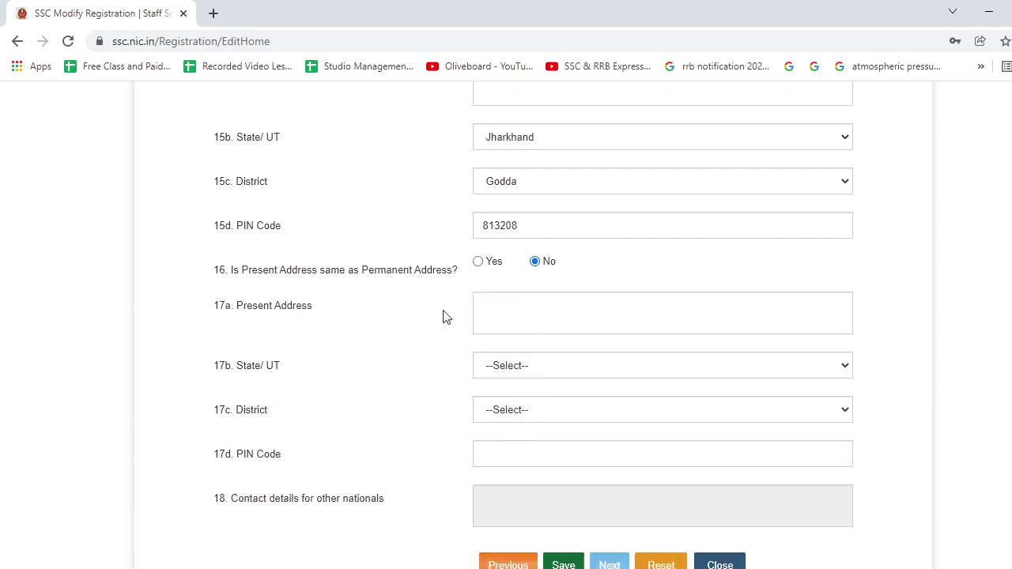
scroll(546, 436, up, 2)
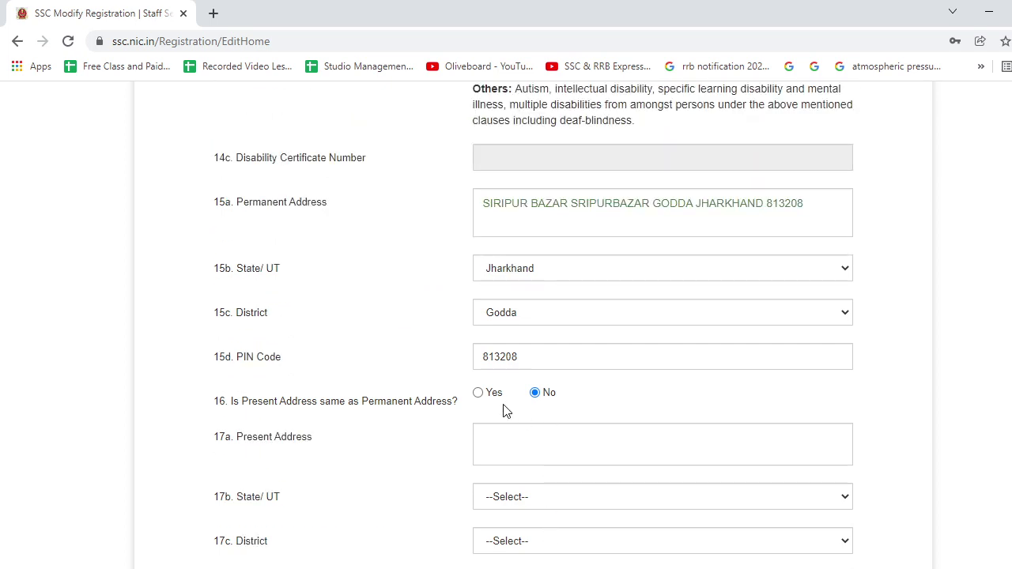
click(480, 394)
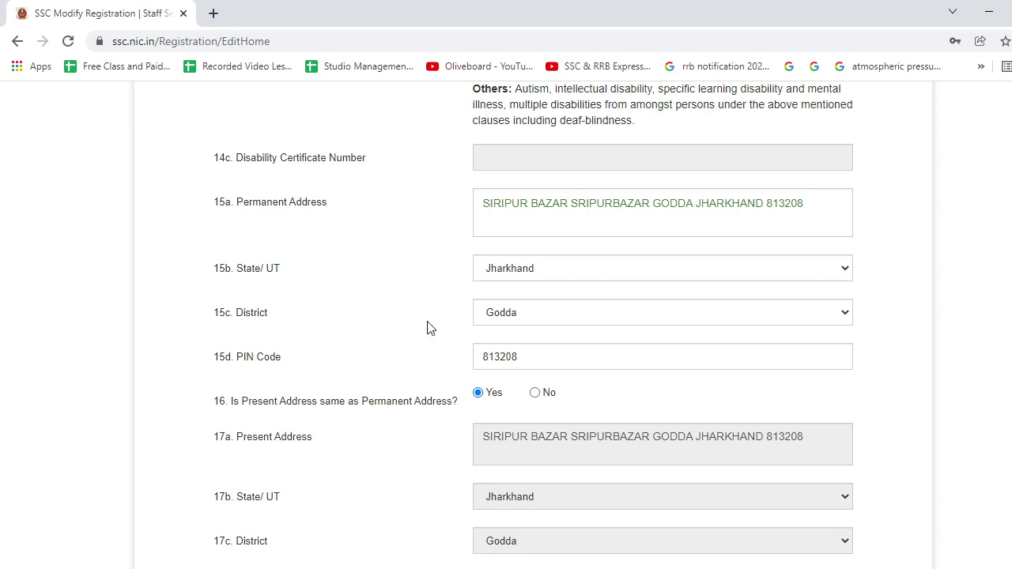
scroll(443, 348, down, 2)
scroll(451, 368, down, 2)
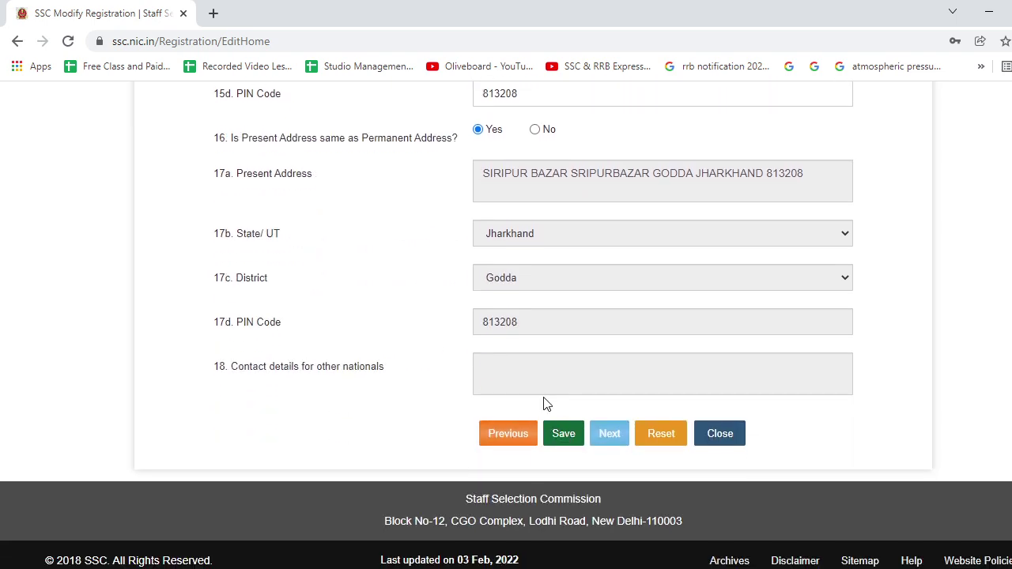
scroll(545, 403, up, 6)
scroll(545, 403, up, 6)
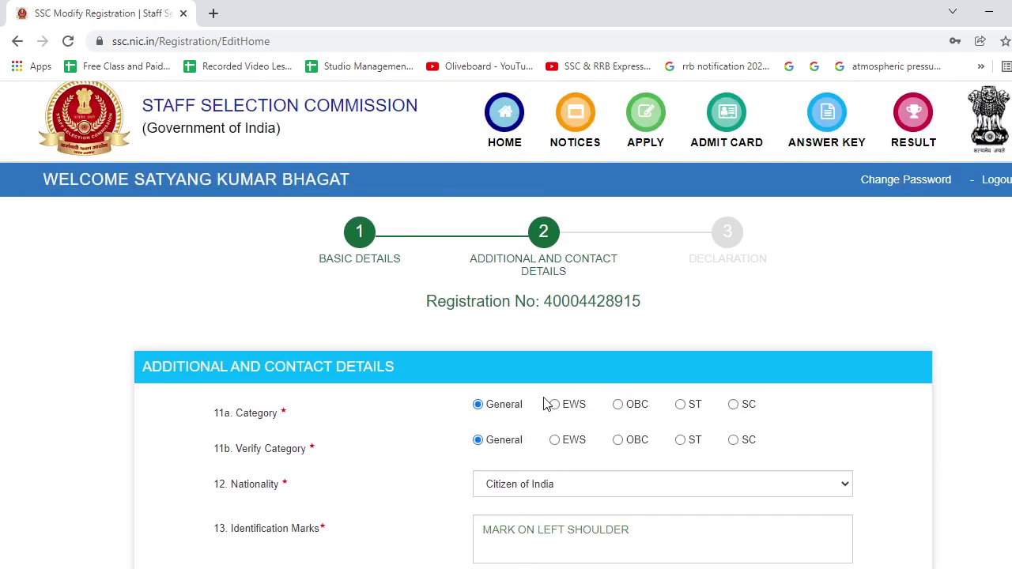
scroll(546, 400, down, 2)
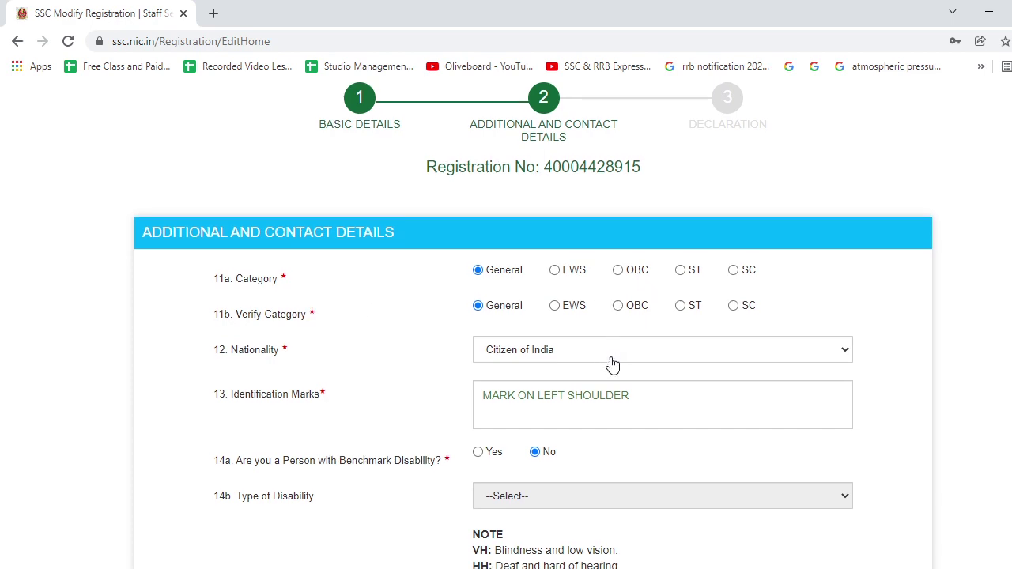
scroll(612, 364, down, 5)
scroll(611, 363, down, 5)
click(571, 433)
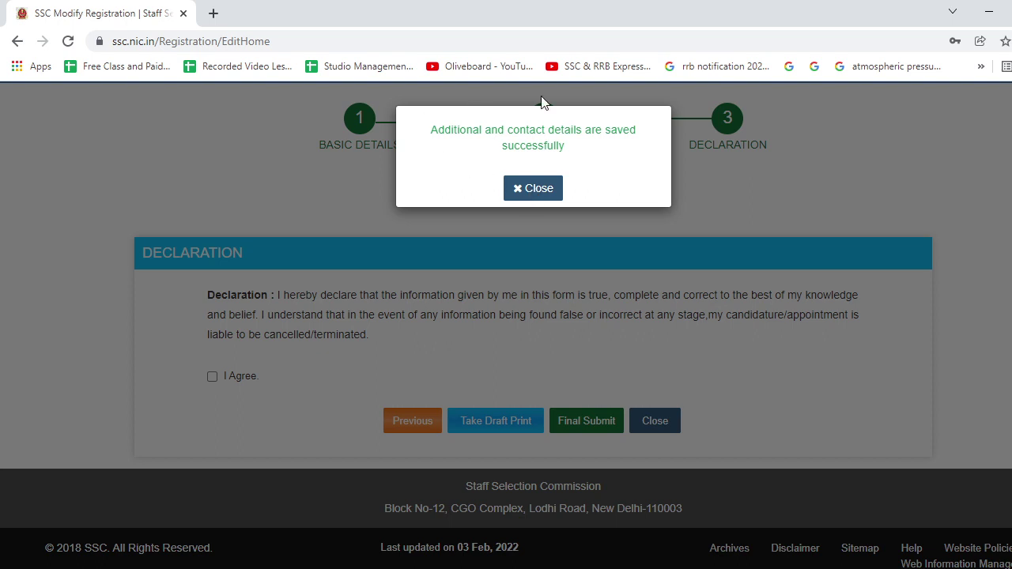
Dismiss the saved message, agree to the declaration and final-submit the modified registration.
click(519, 194)
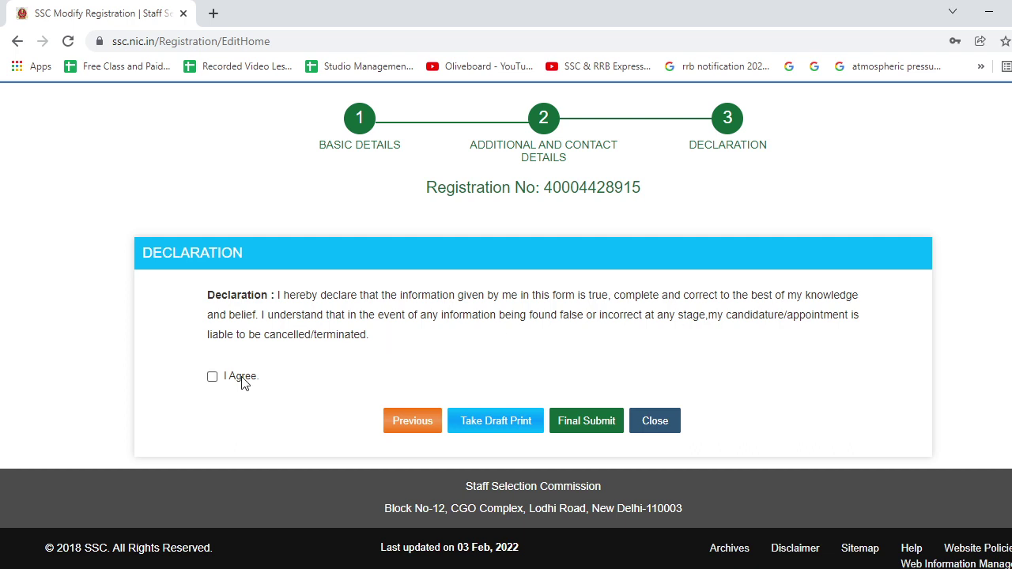
click(212, 377)
click(599, 419)
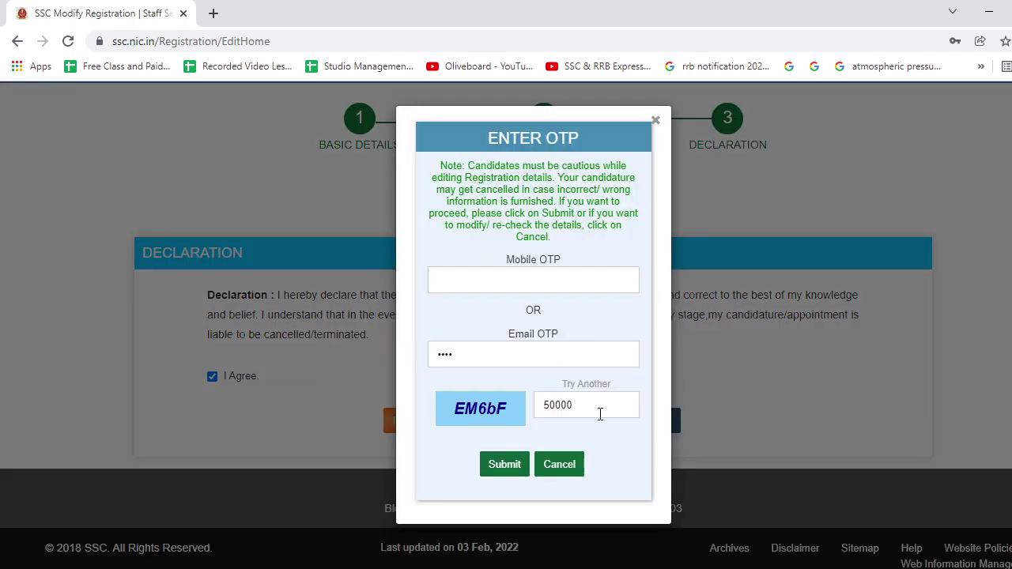
Enter the mobile OTP, clear the email OTP field, fill in the captcha and submit for verification.
click(553, 279)
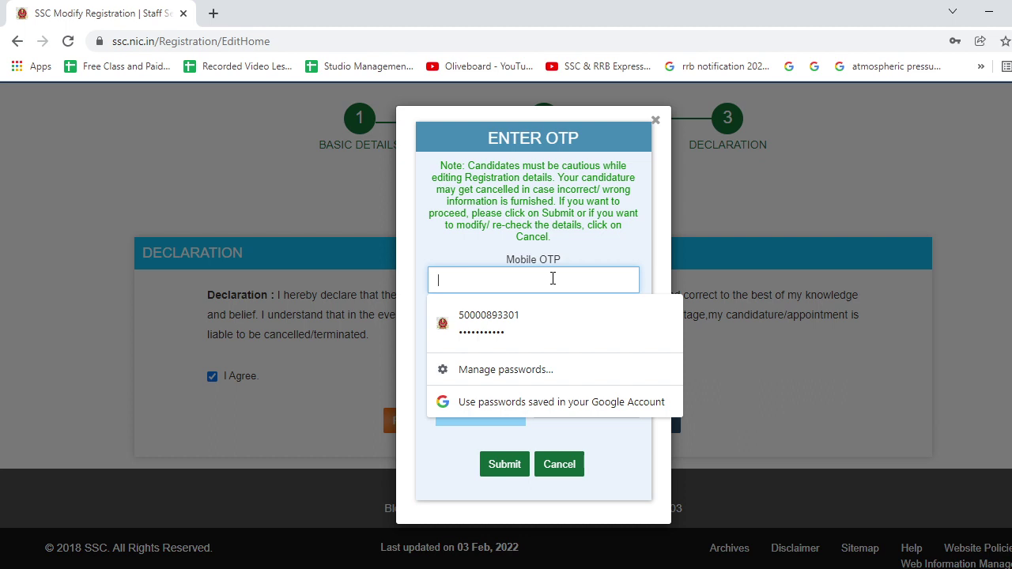
text(112)
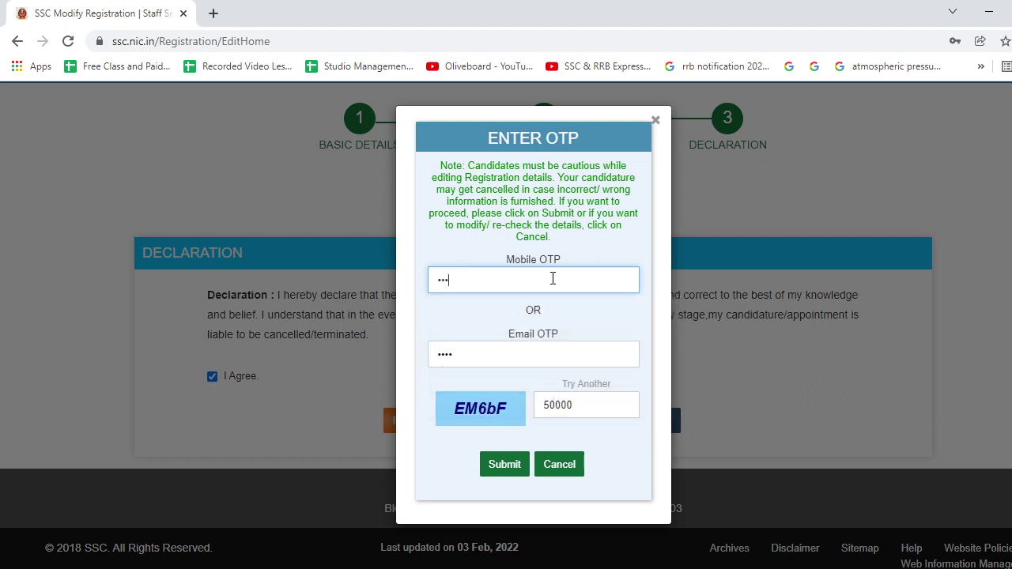
click(506, 361)
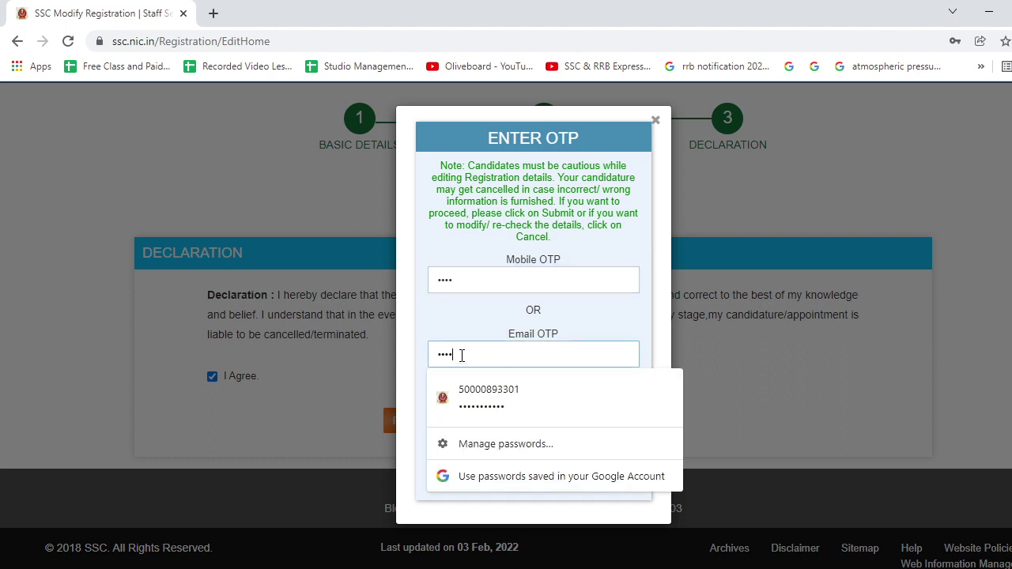
drag(461, 356, 390, 361)
key(BackSpace)
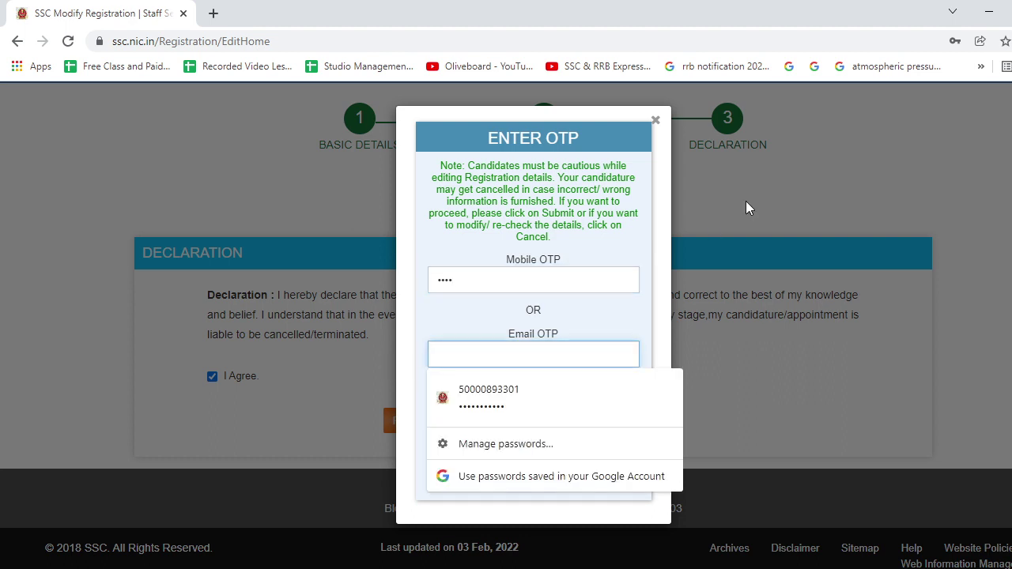
click(743, 210)
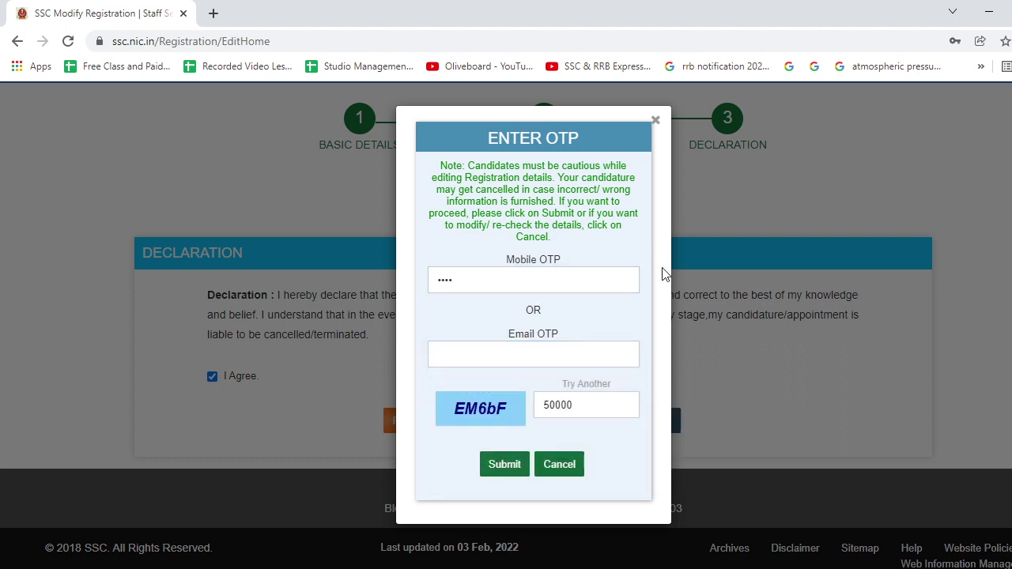
double_click(578, 406)
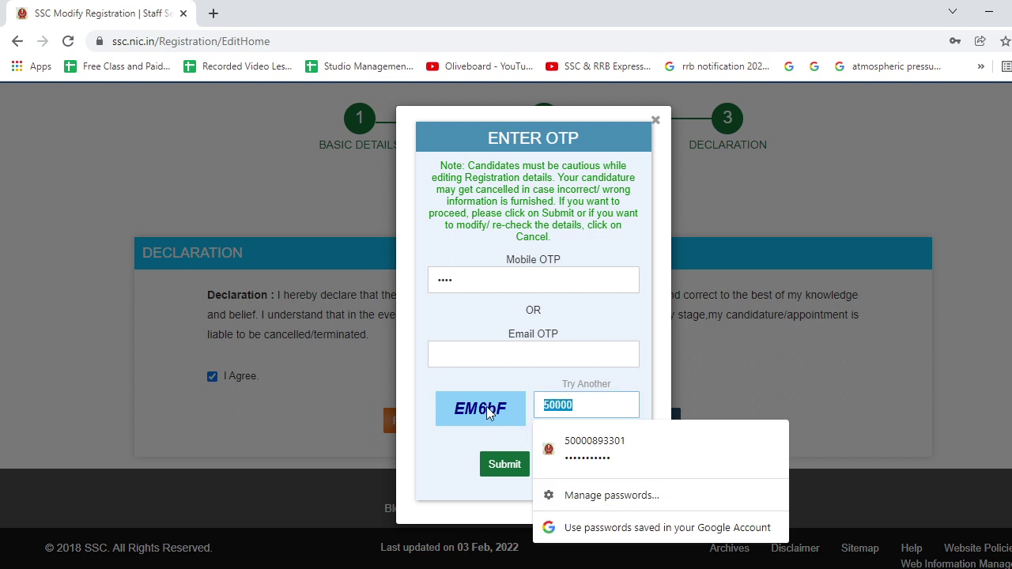
text(EM)
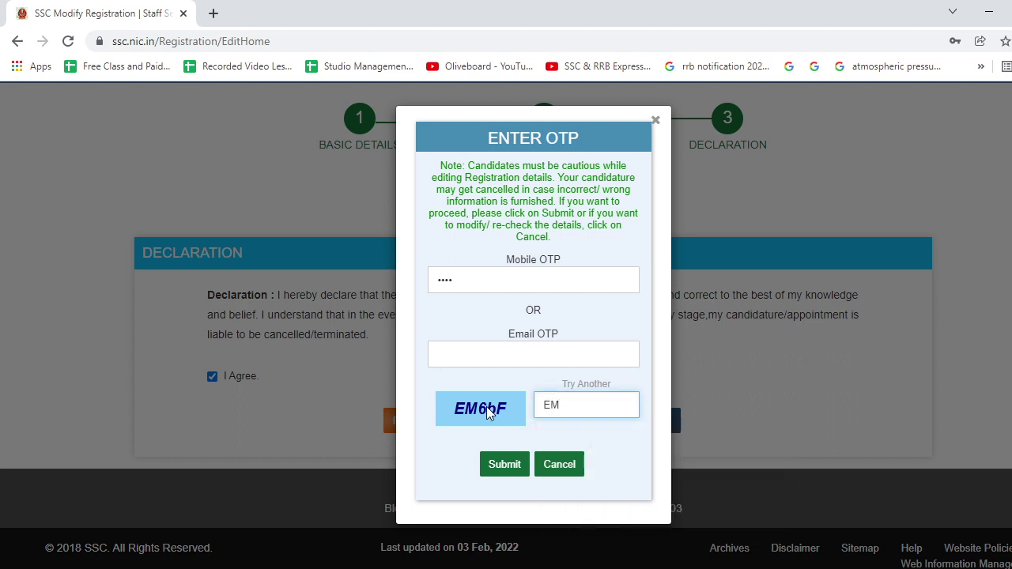
text(6)
text(F)
click(511, 467)
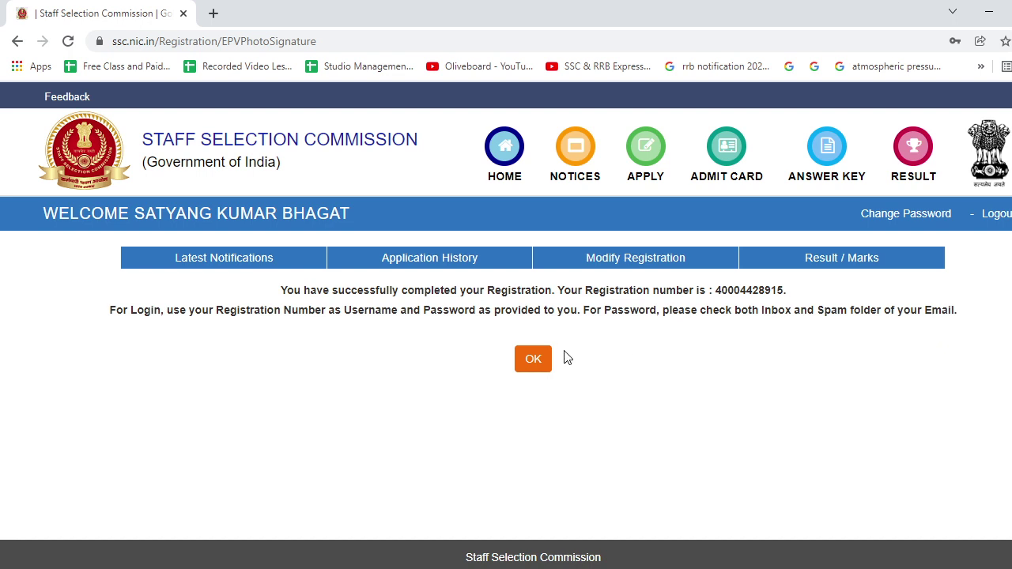
Acknowledge the registration success message and open the CHSL 2021 application form.
click(541, 365)
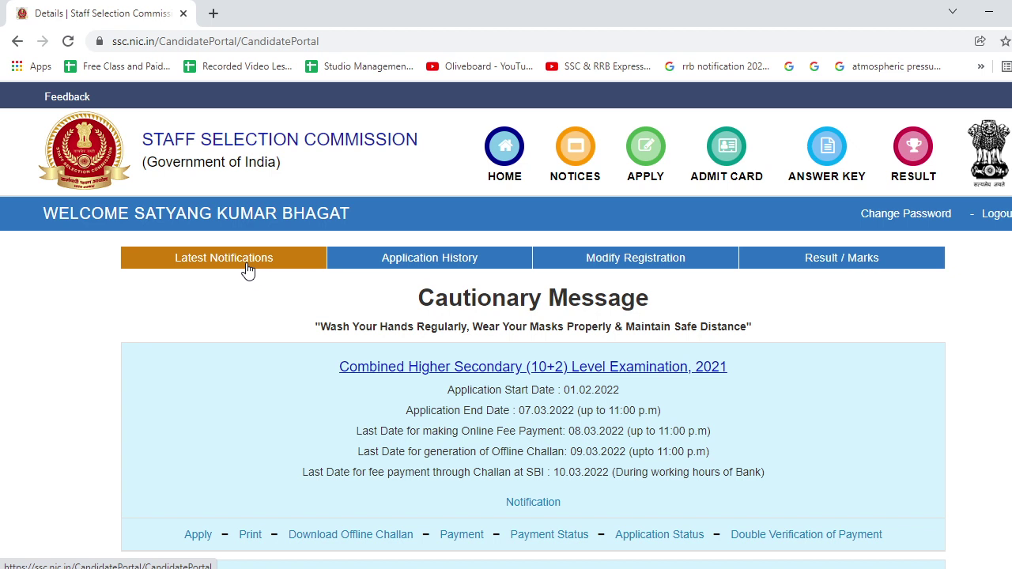
scroll(247, 269, down, 2)
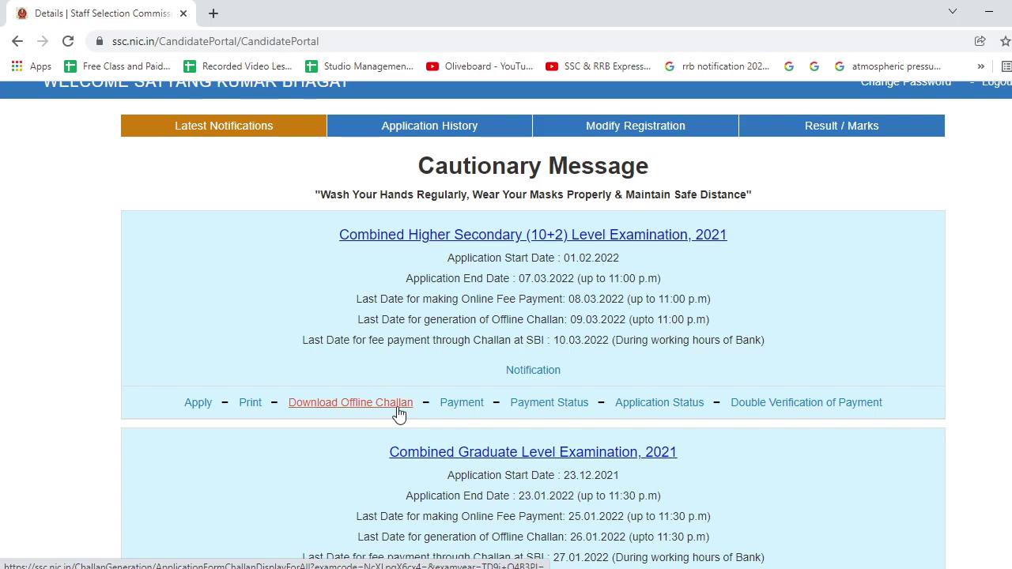
click(199, 406)
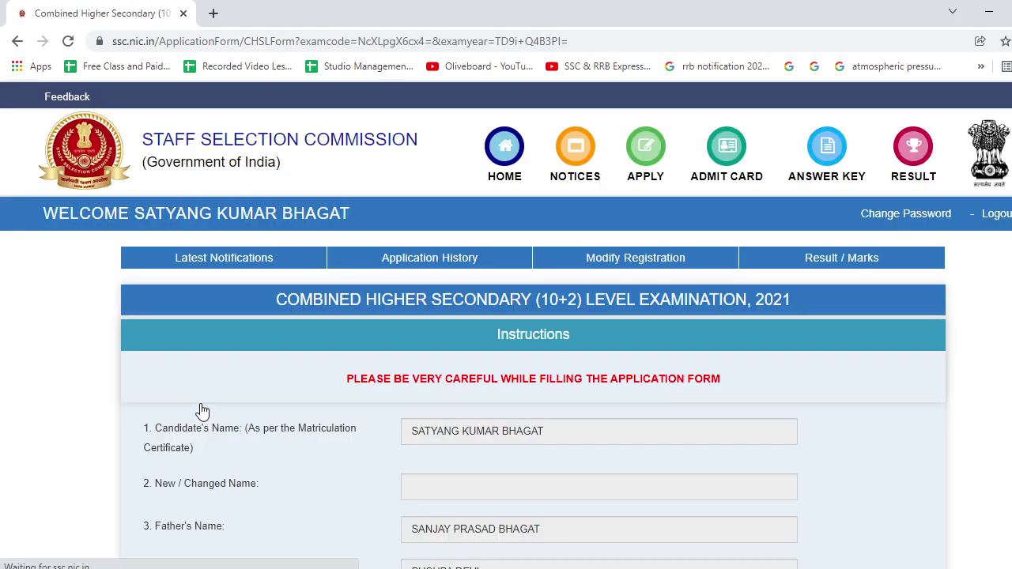
Choose CR-Lucknow(3010) as the first-preference examination centre.
scroll(382, 382, down, 3)
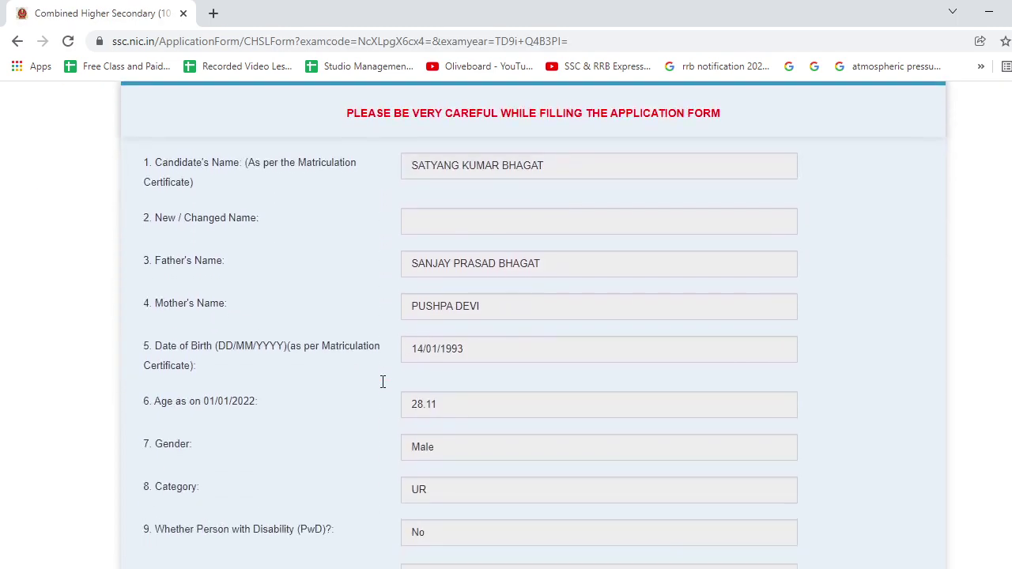
scroll(382, 382, down, 5)
scroll(382, 381, up, 5)
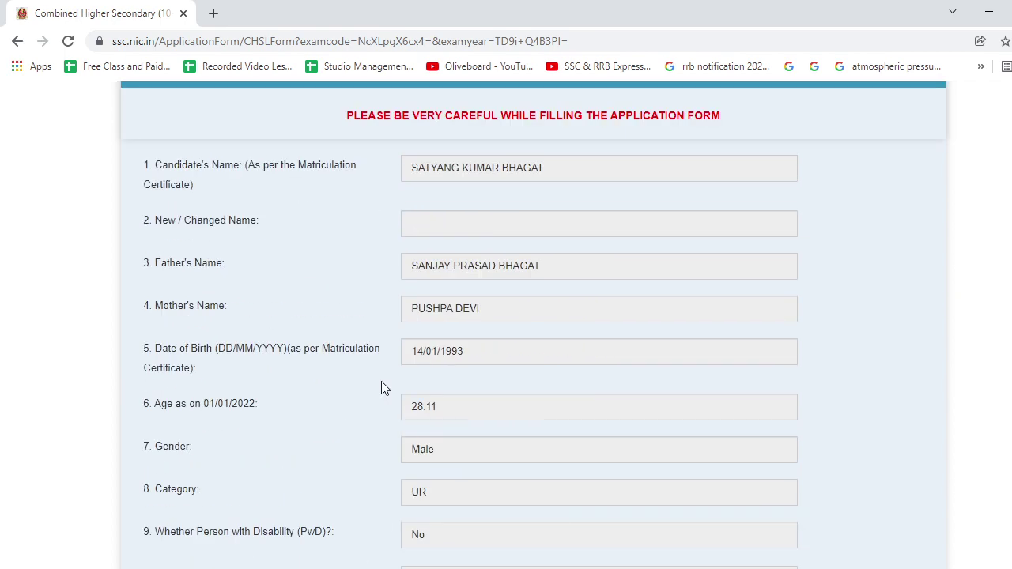
scroll(382, 383, down, 6)
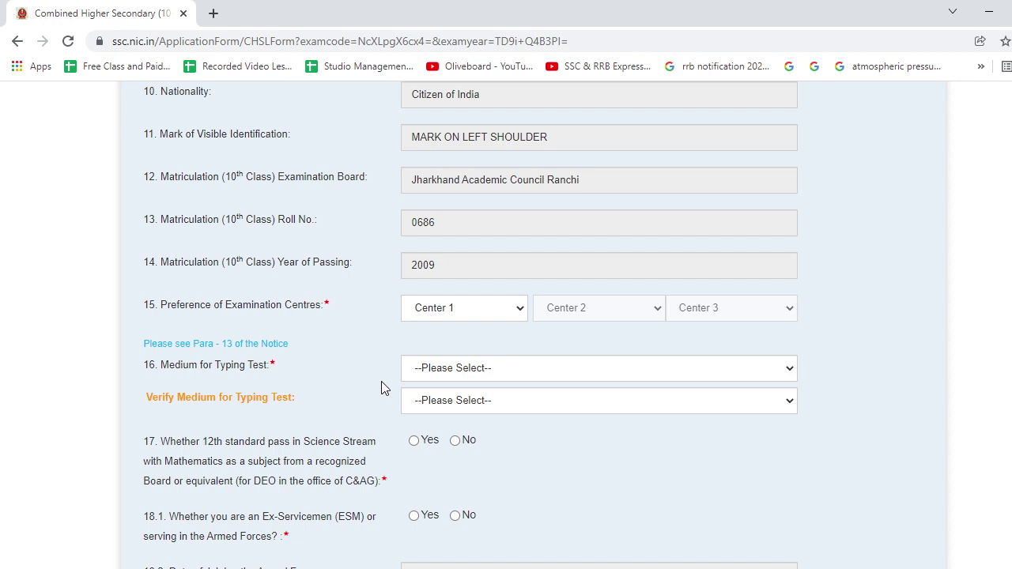
click(454, 314)
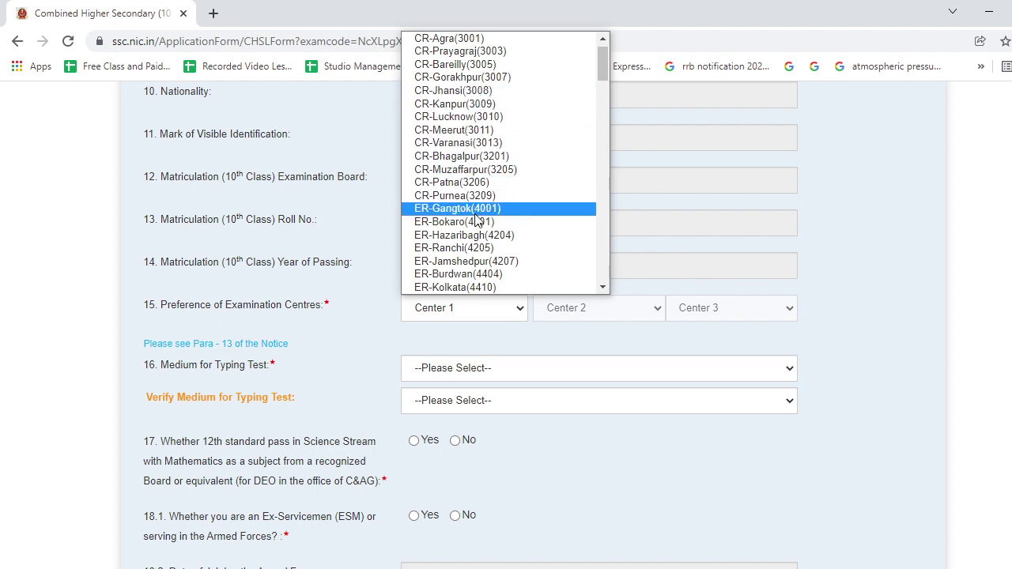
scroll(477, 220, up, 1)
scroll(477, 220, down, 3)
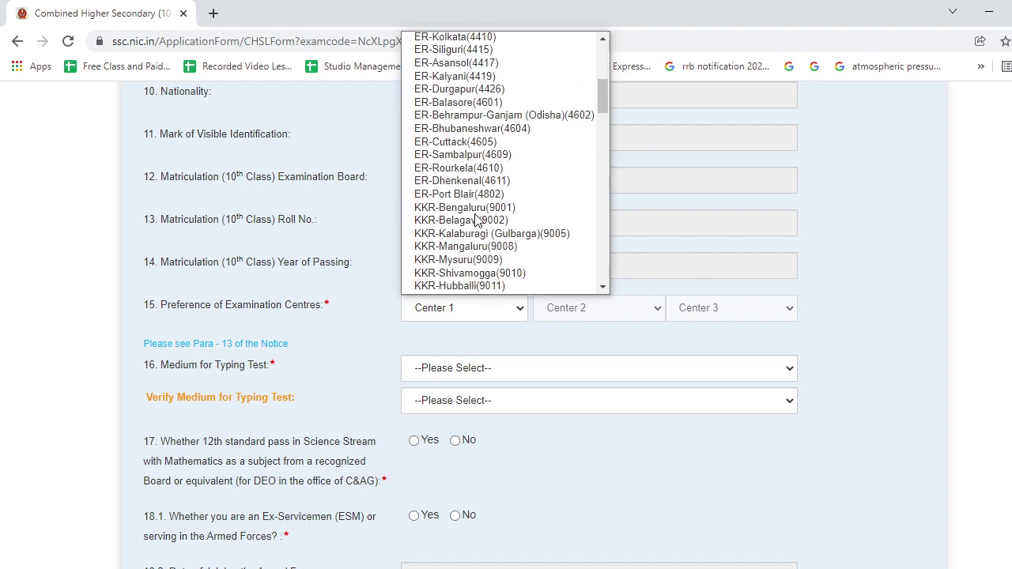
scroll(477, 220, down, 3)
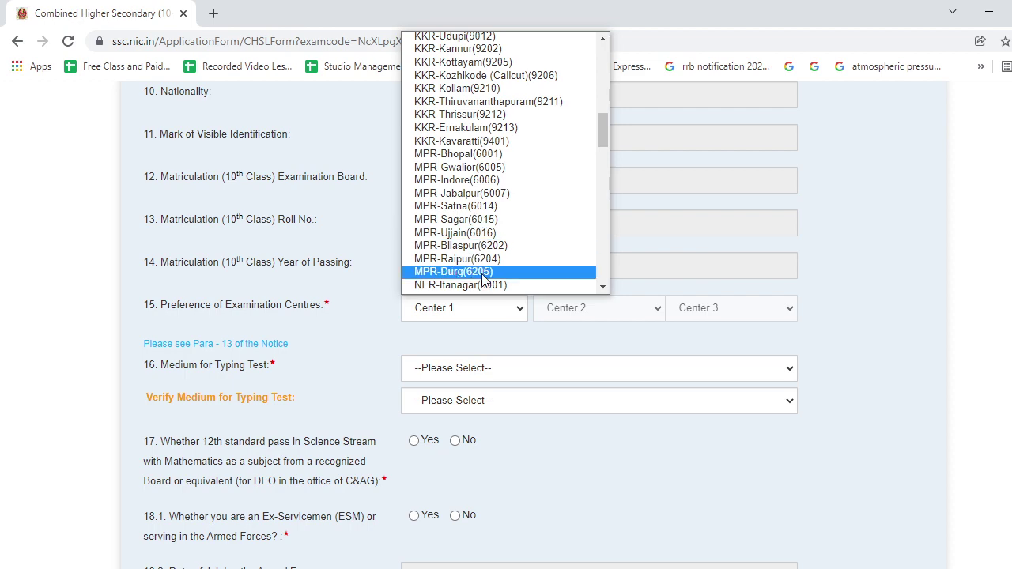
scroll(498, 145, down, 3)
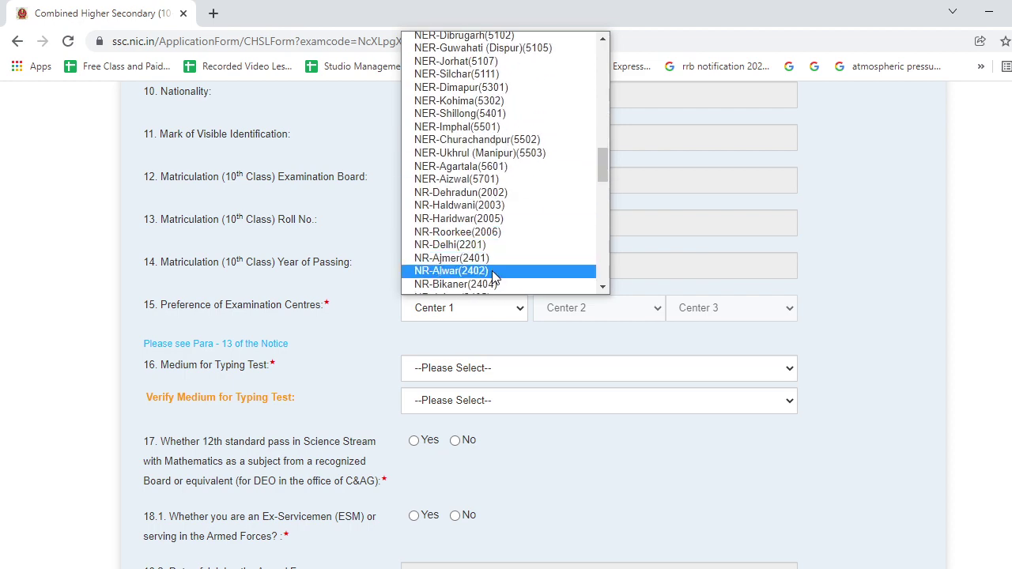
scroll(495, 273, down, 3)
scroll(495, 277, down, 6)
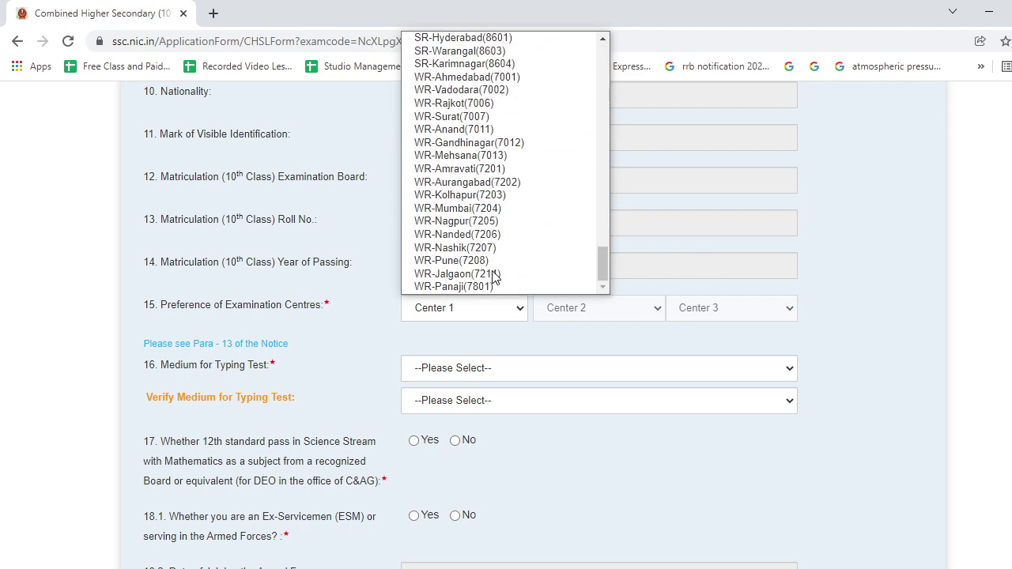
scroll(496, 277, up, 20)
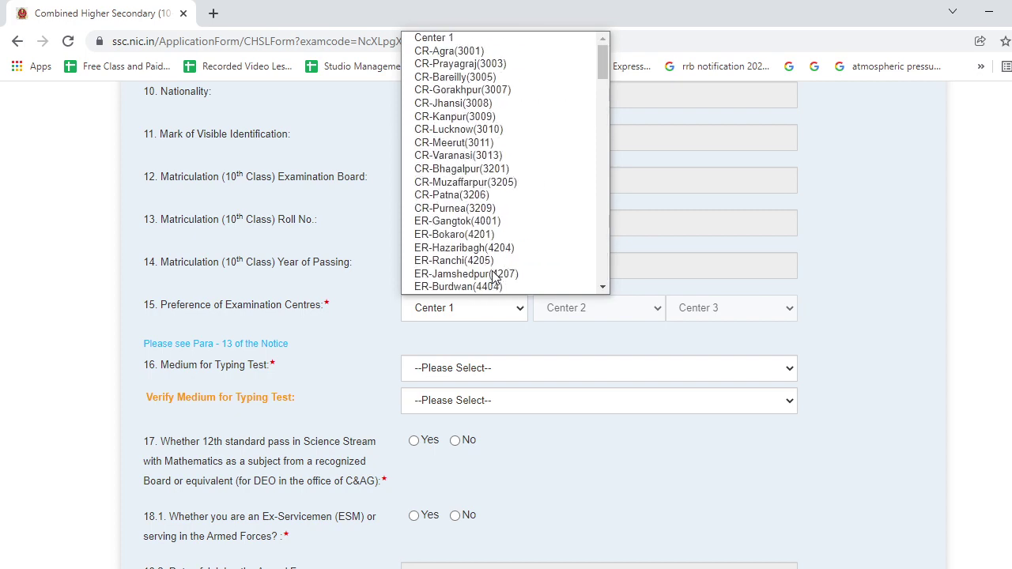
click(506, 131)
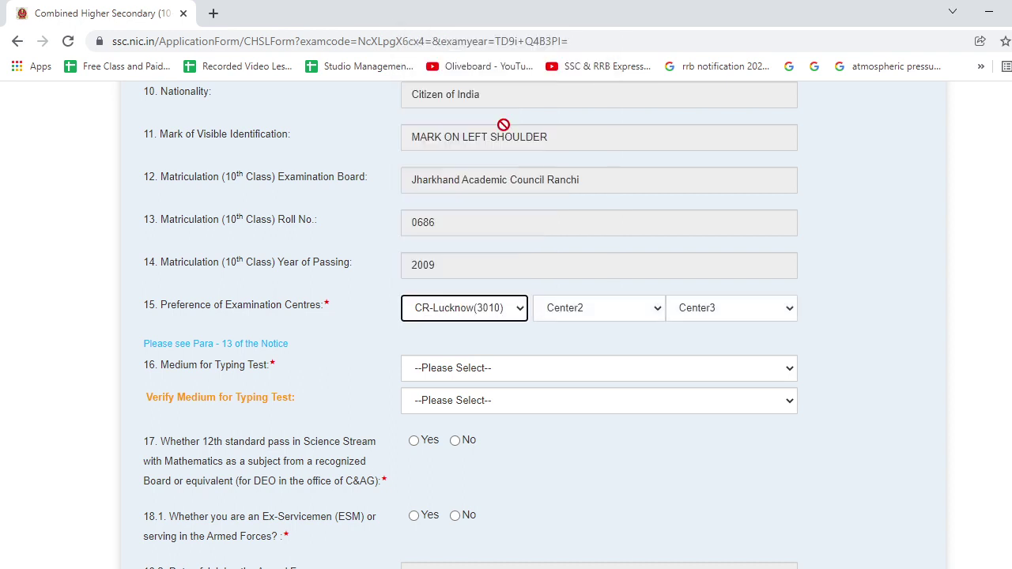
Set CR-Varanasi(3013) and CR-Prayagraj(3003) as the second and third centre preferences.
click(577, 314)
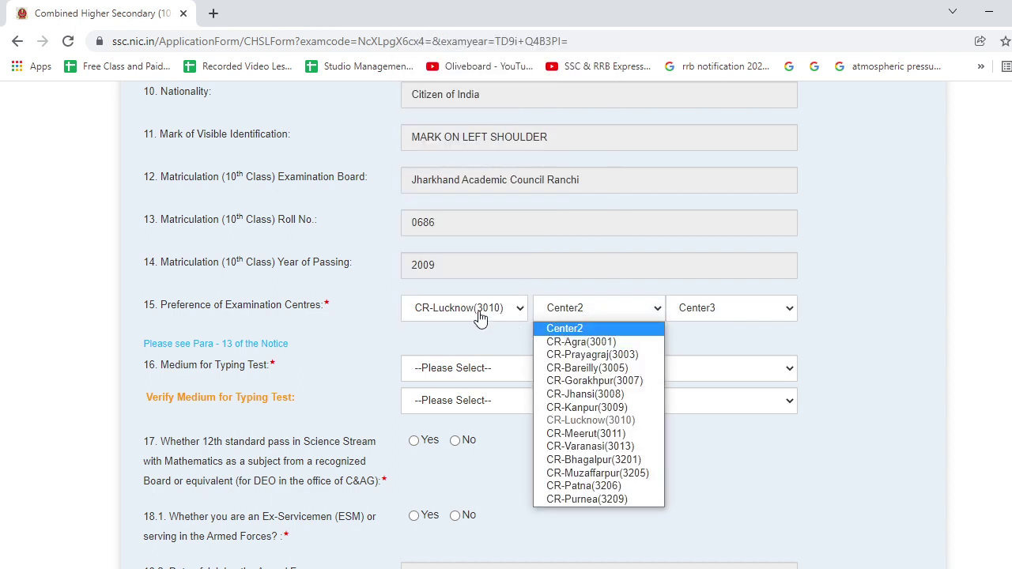
click(594, 447)
click(722, 310)
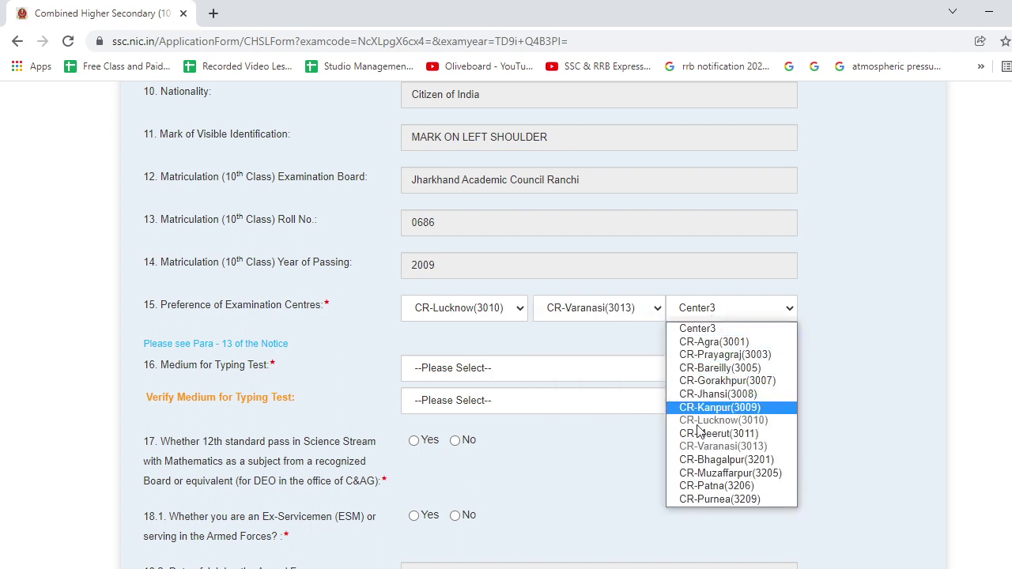
click(704, 355)
scroll(419, 330, down, 2)
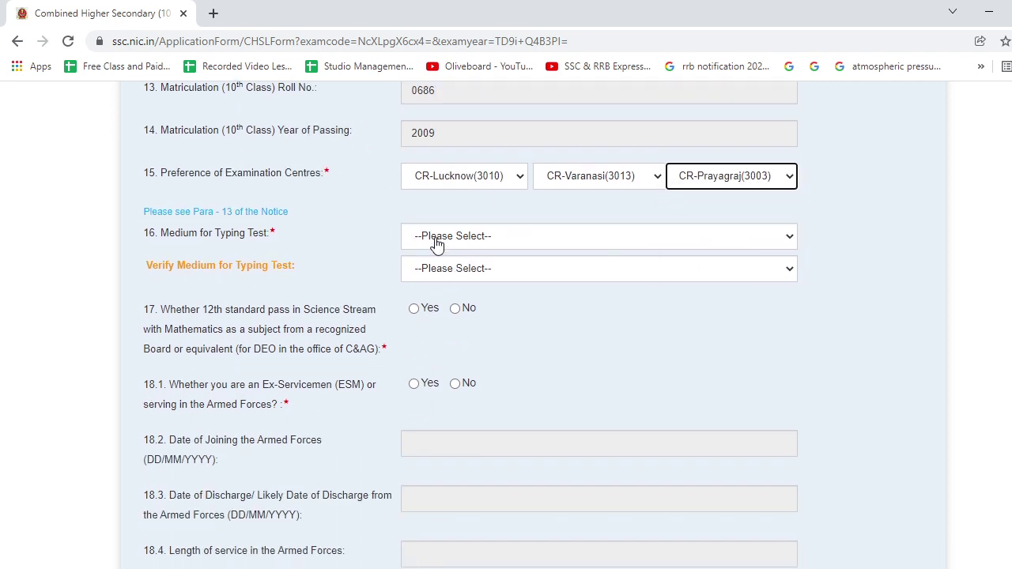
Set and confirm English as the typing test medium.
click(470, 247)
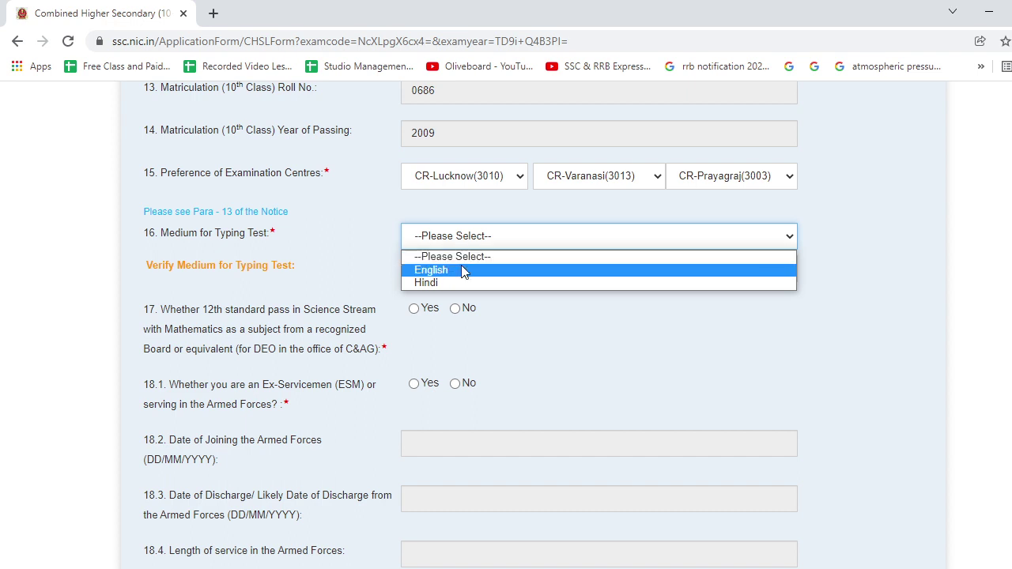
click(463, 271)
click(463, 273)
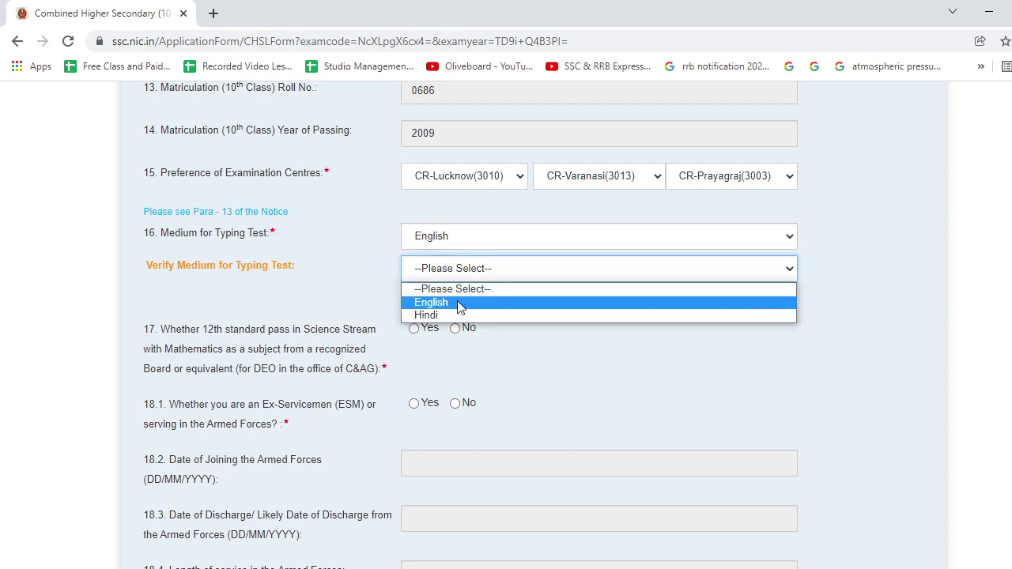
click(459, 303)
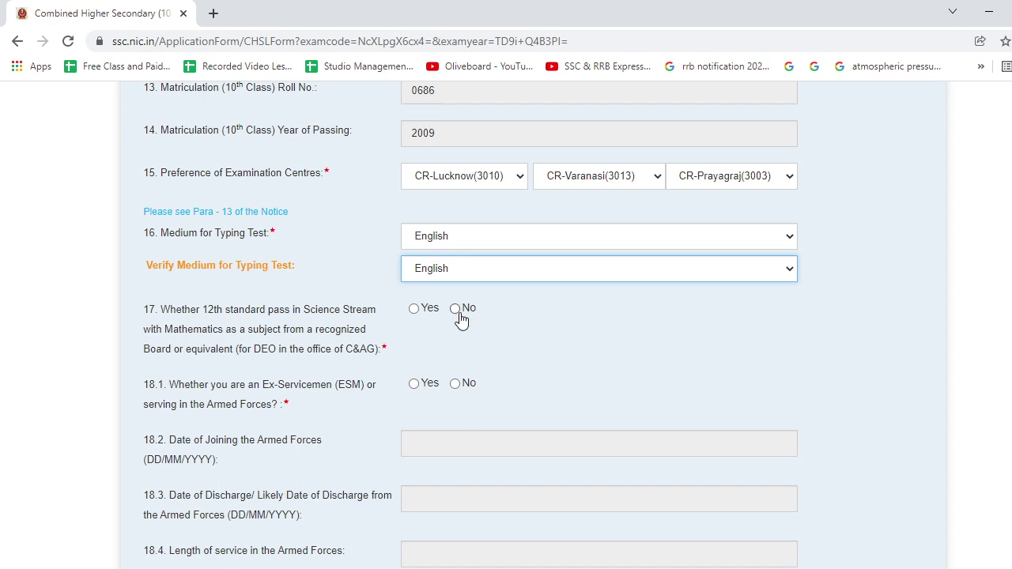
Answer Yes to question 17, and No to the ex-servicemen (18.1) and age relaxation (20.1) questions.
click(414, 310)
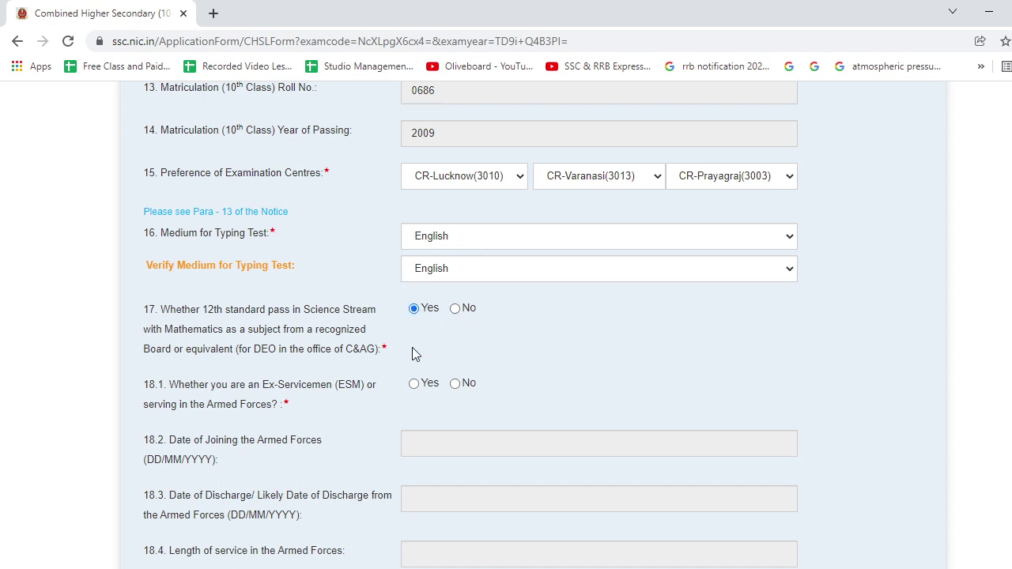
scroll(198, 390, down, 2)
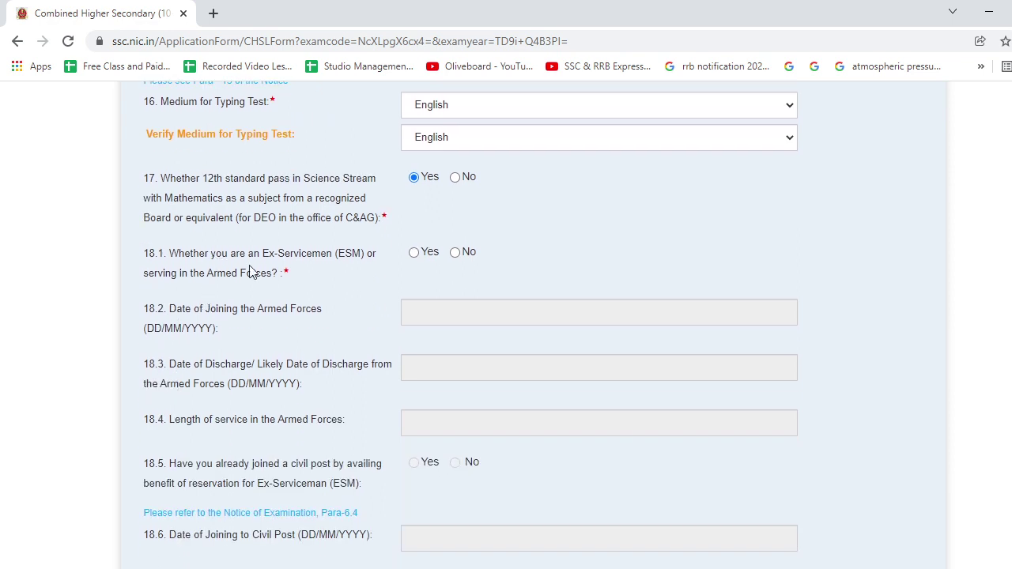
click(456, 255)
scroll(427, 299, down, 5)
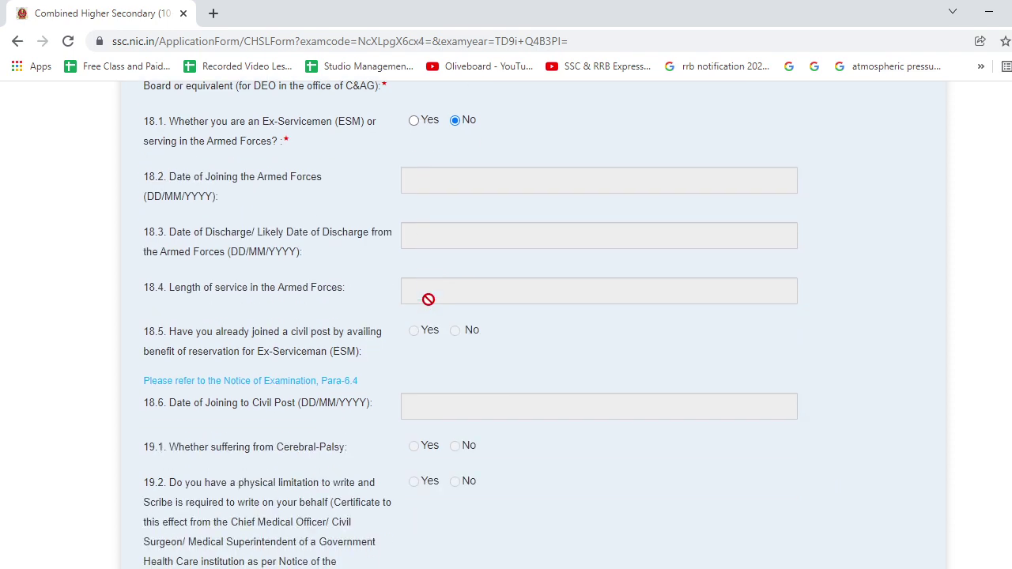
scroll(428, 299, down, 2)
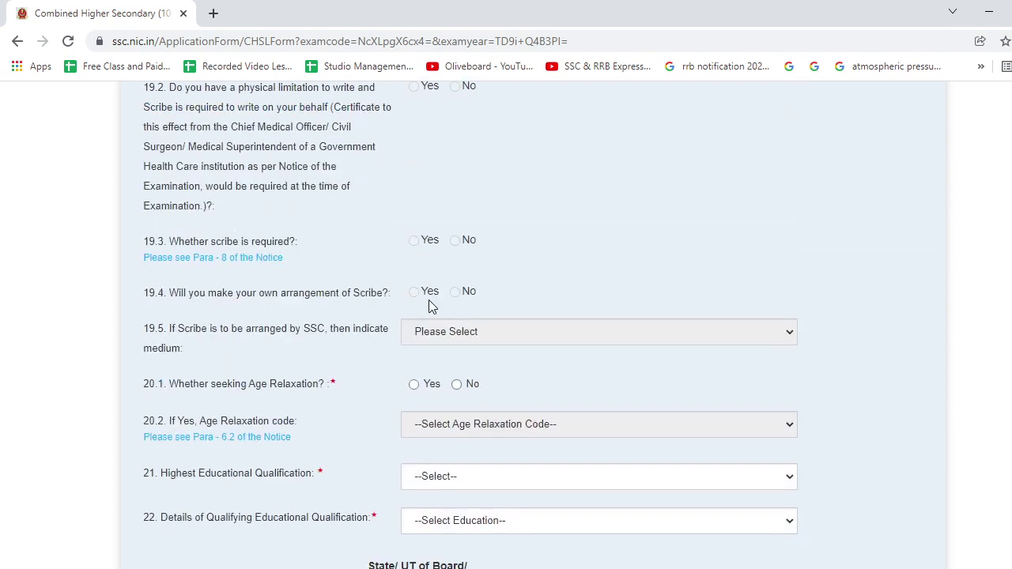
scroll(431, 306, down, 2)
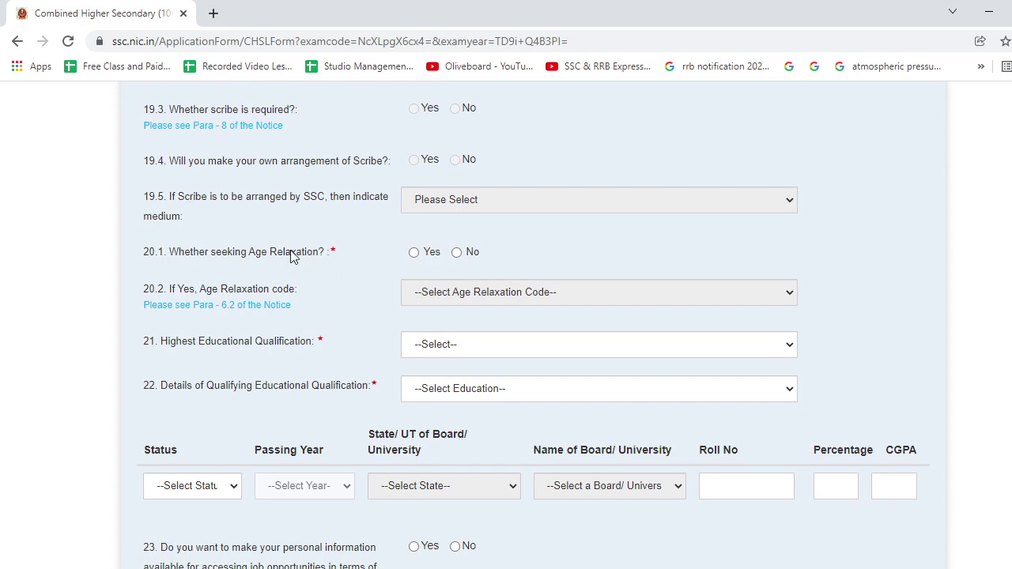
scroll(290, 255, up, 2)
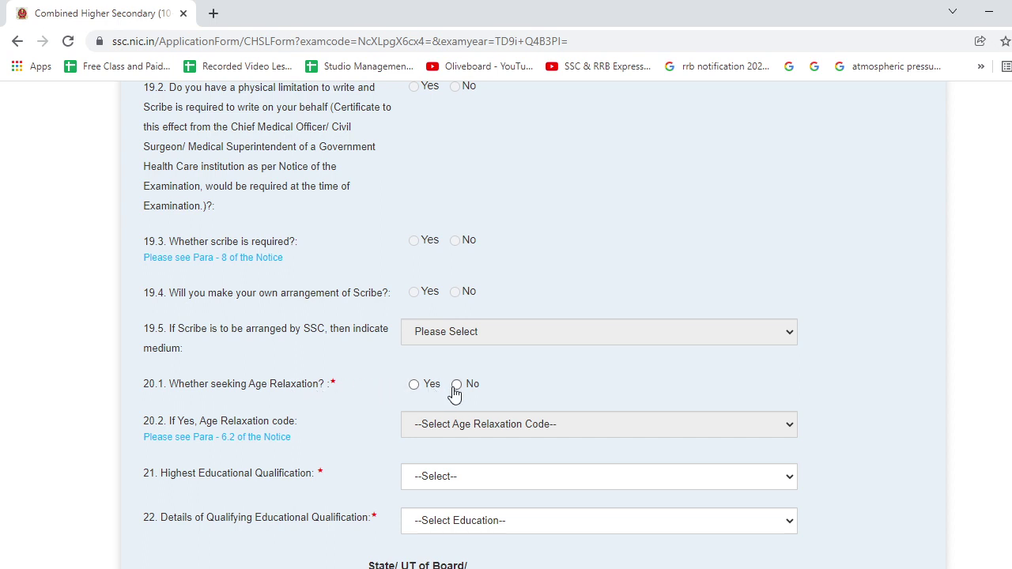
click(455, 386)
scroll(388, 374, down, 2)
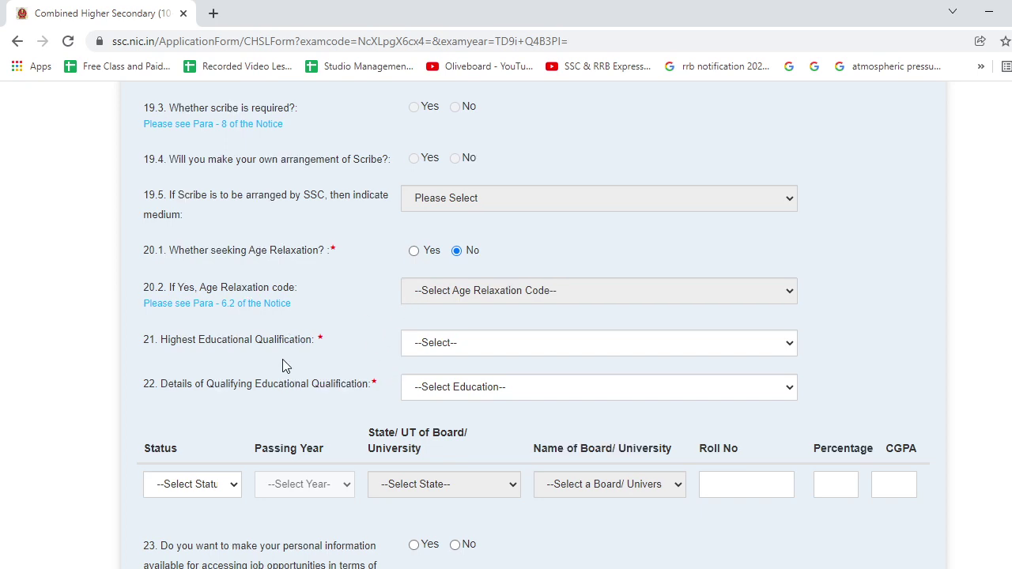
scroll(277, 261, down, 2)
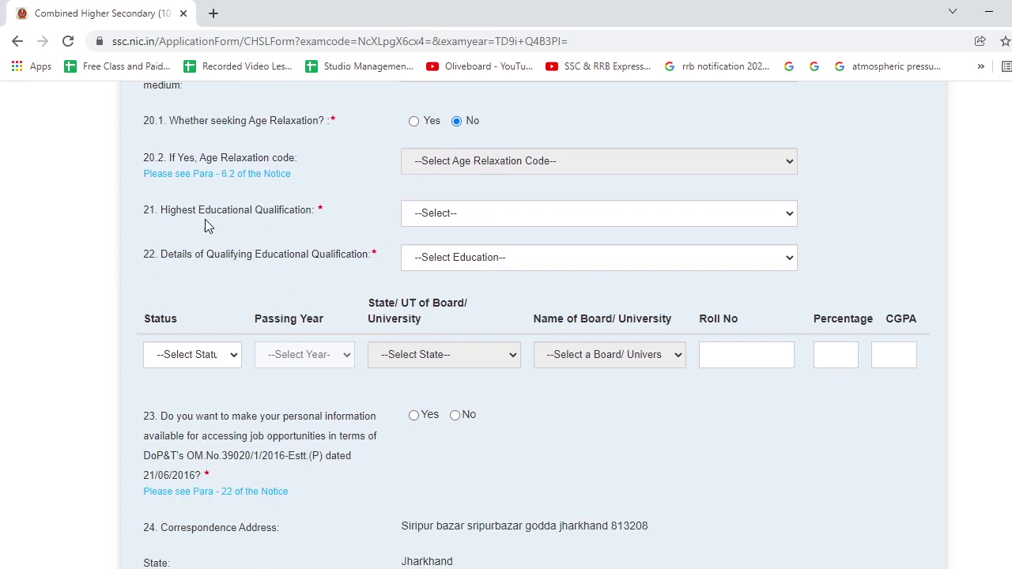
Select B.Sc. (Hons.)(10) as the highest educational qualification.
click(548, 221)
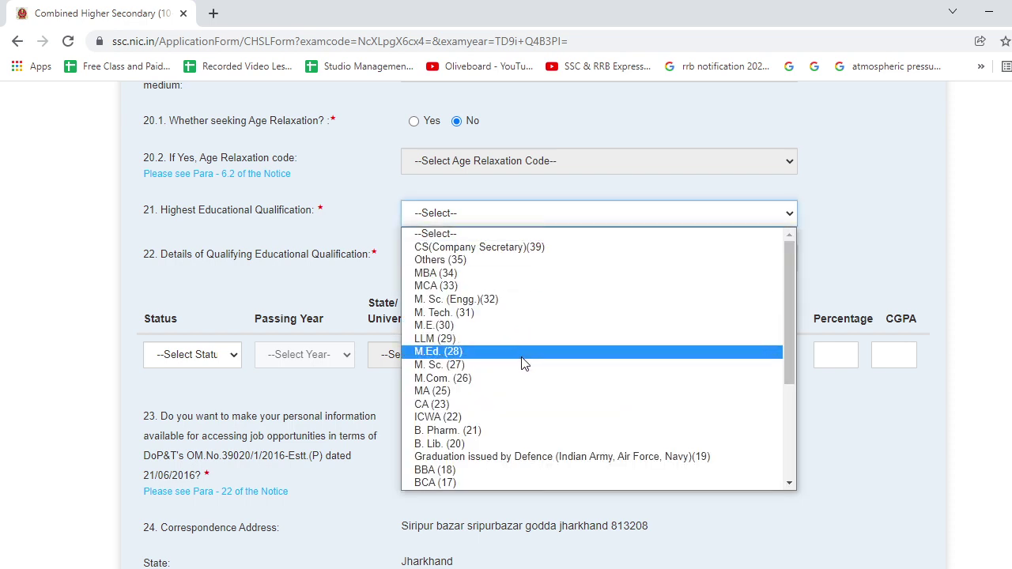
scroll(521, 361, down, 3)
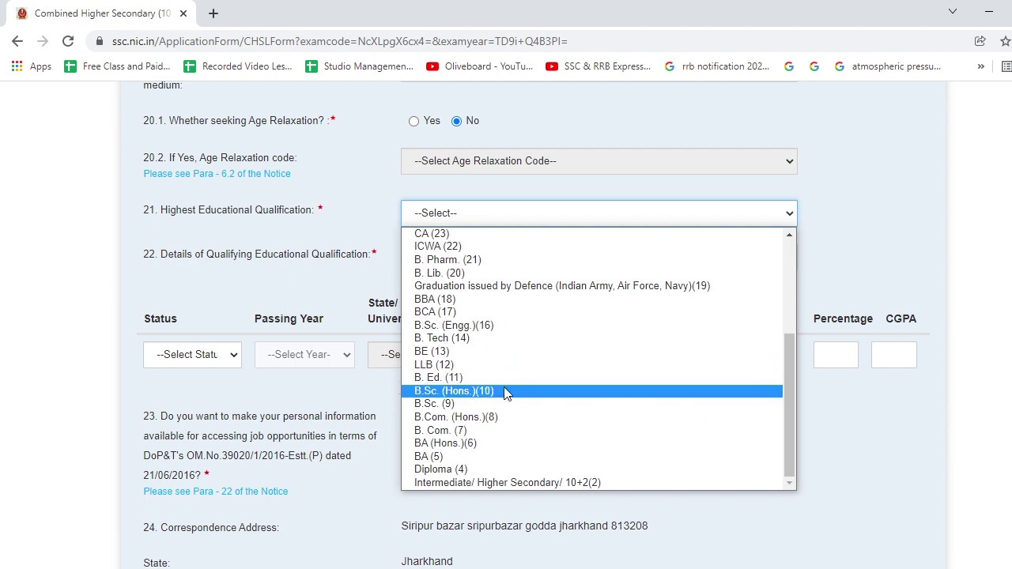
click(506, 392)
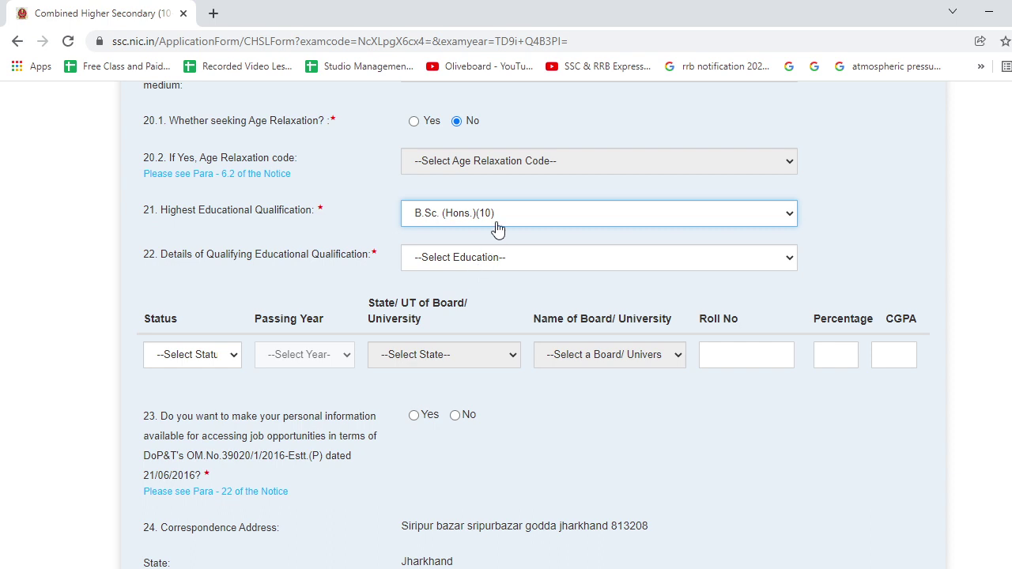
click(498, 228)
scroll(490, 427, up, 2)
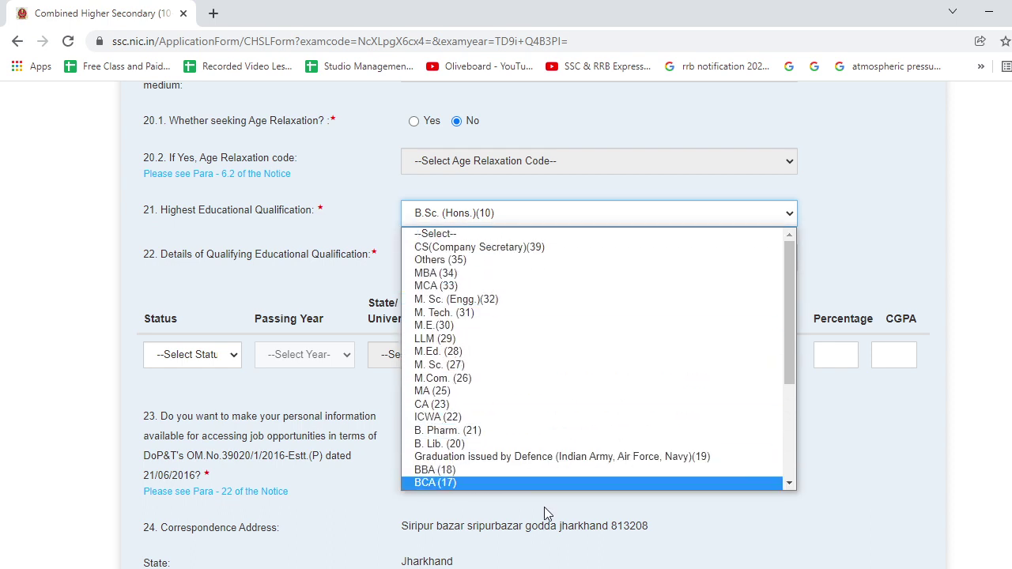
click(392, 250)
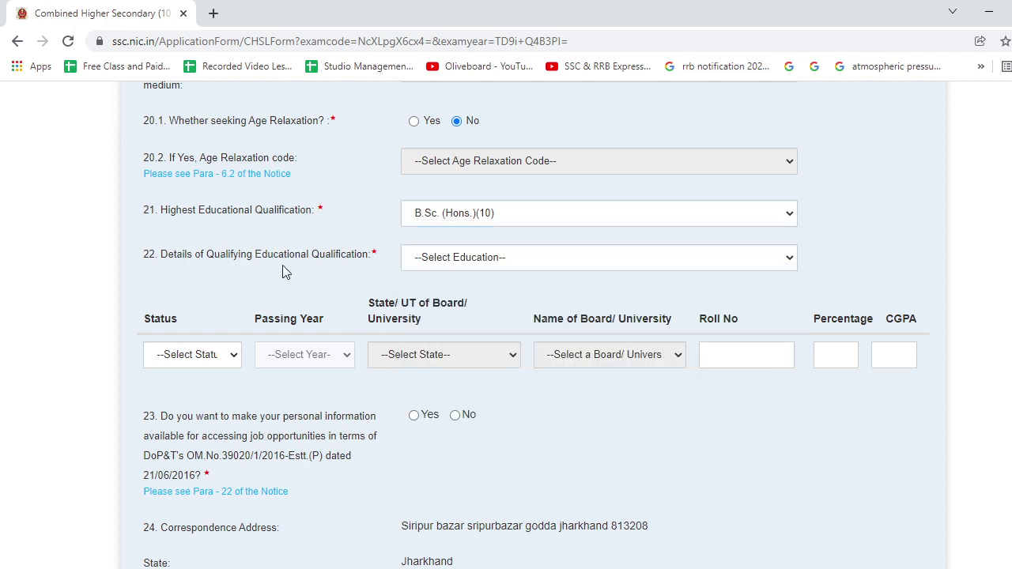
click(435, 261)
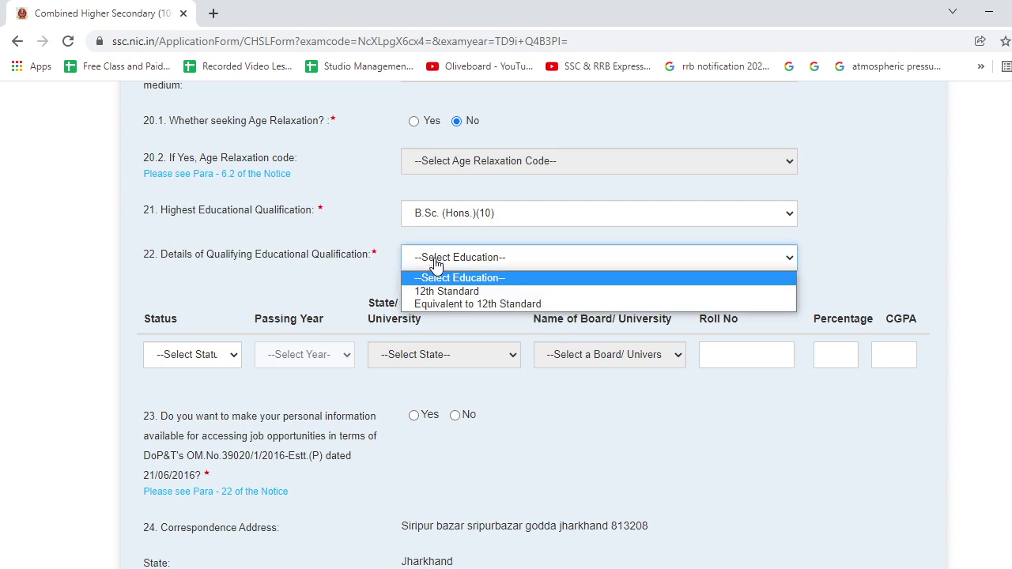
Choose 12th Standard as the qualifying education, marked Passed in 2012.
click(448, 292)
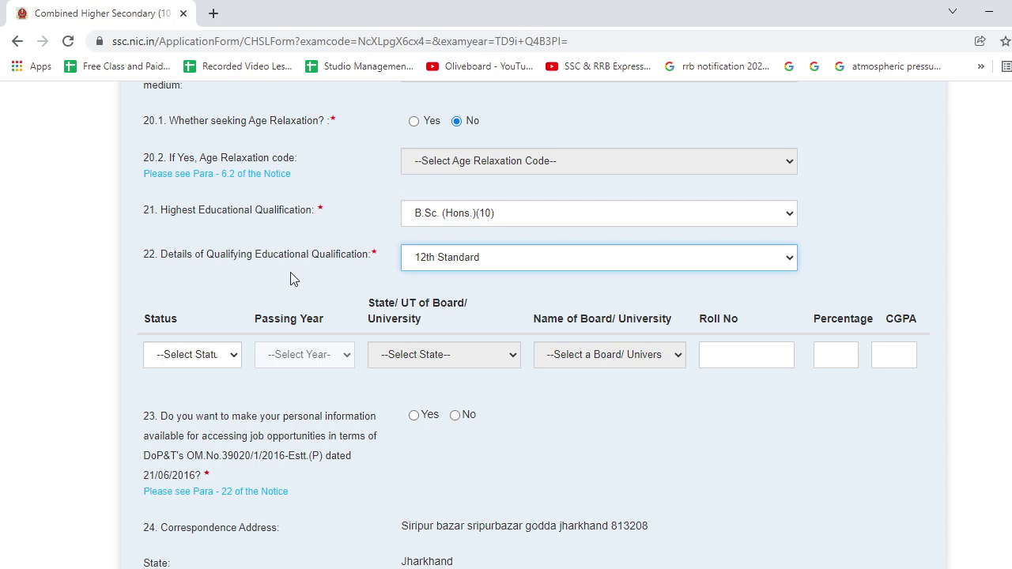
click(228, 356)
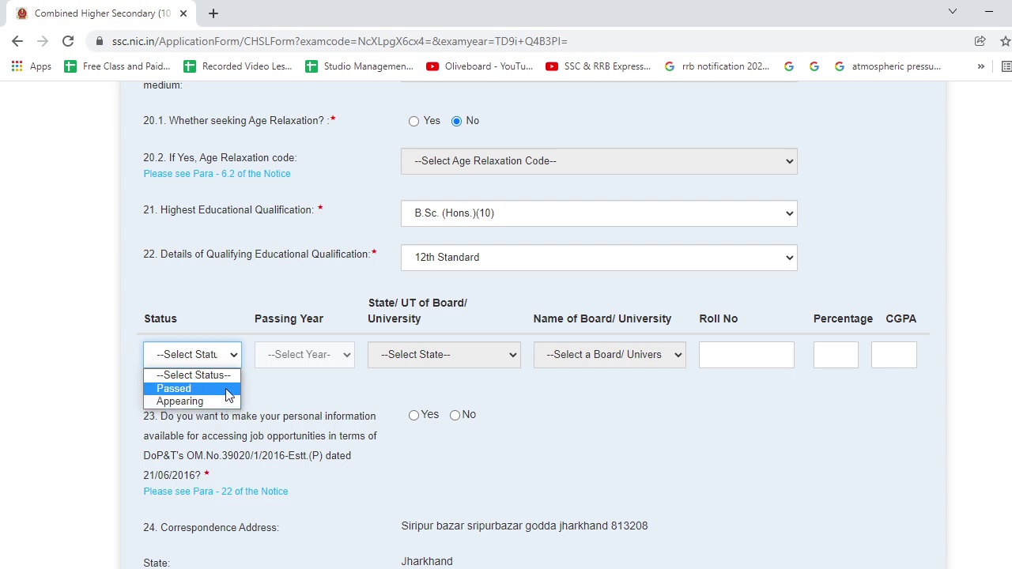
click(227, 393)
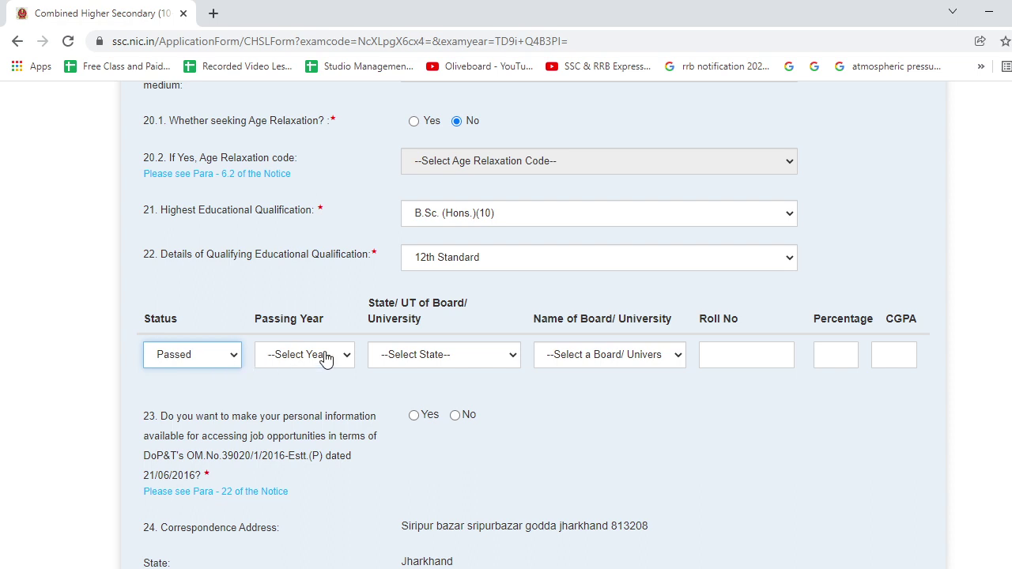
click(347, 361)
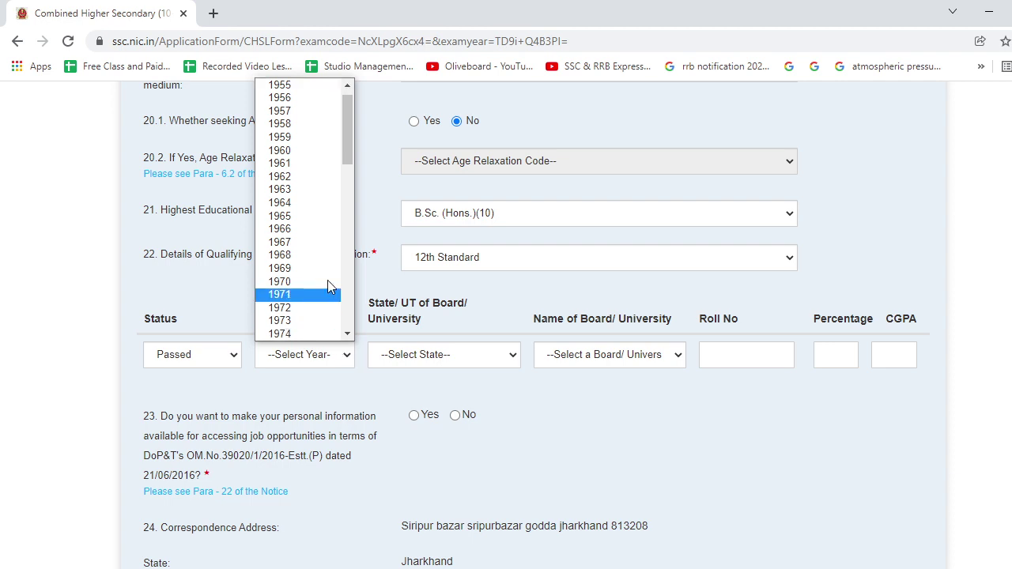
scroll(327, 281, down, 10)
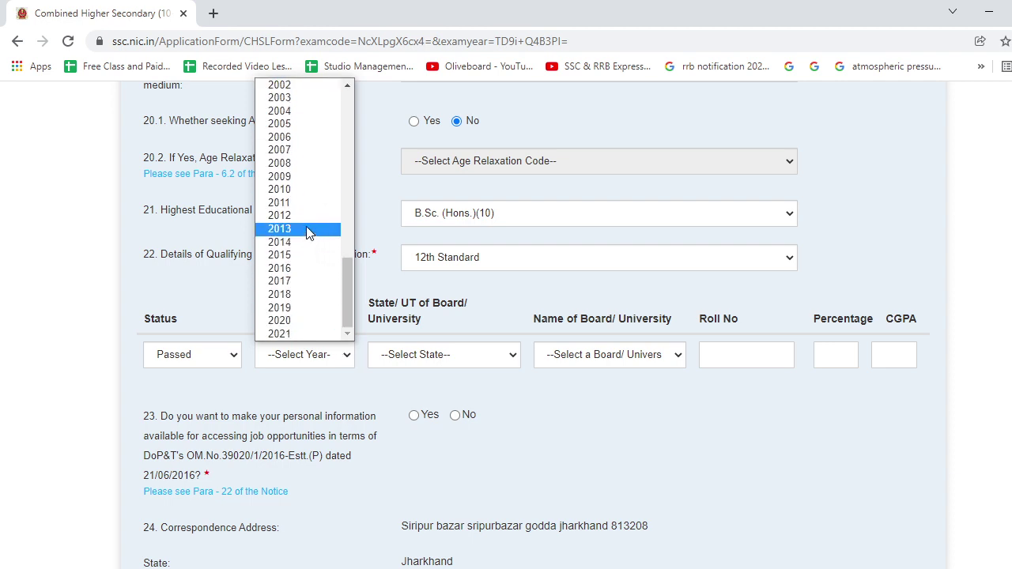
click(309, 217)
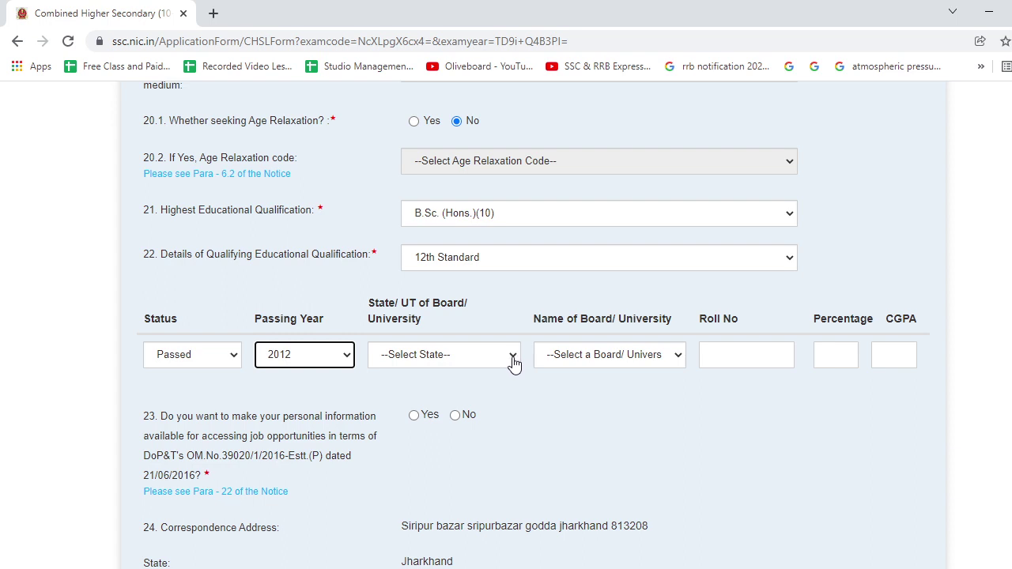
Set the board's state to Bihar and the board to Bihar School Examination Board.
click(513, 360)
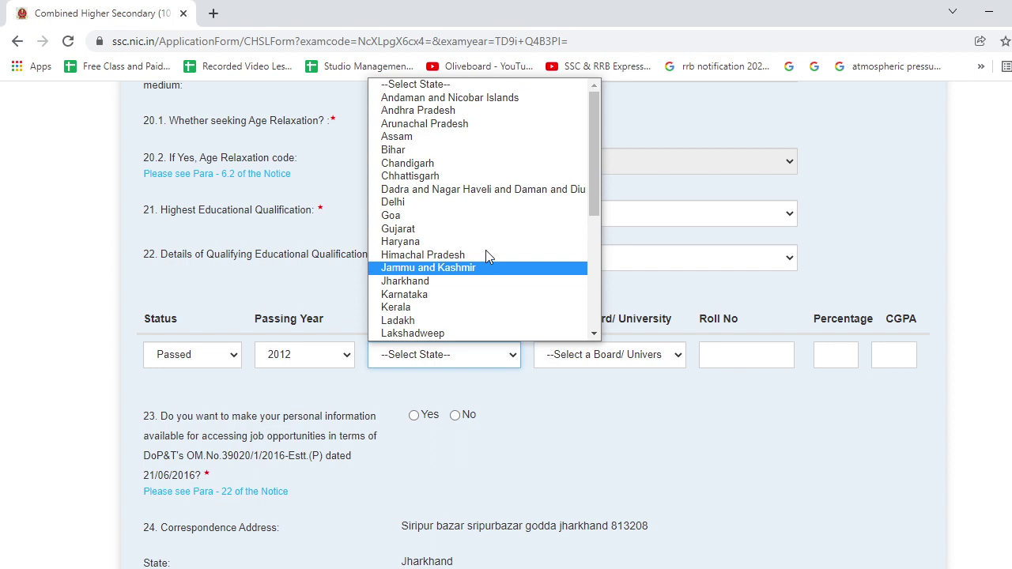
scroll(470, 309, down, 4)
scroll(467, 296, up, 4)
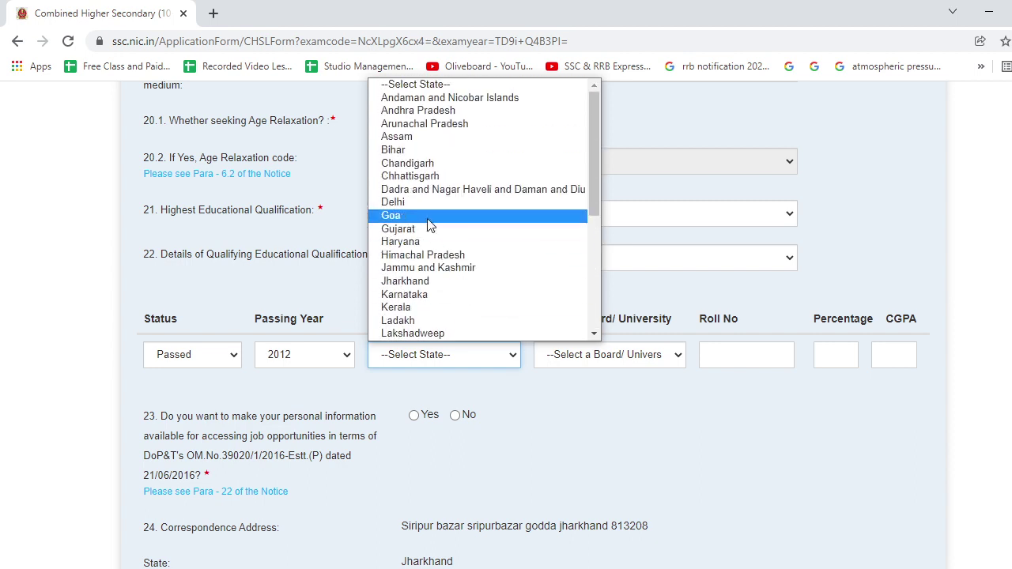
click(420, 151)
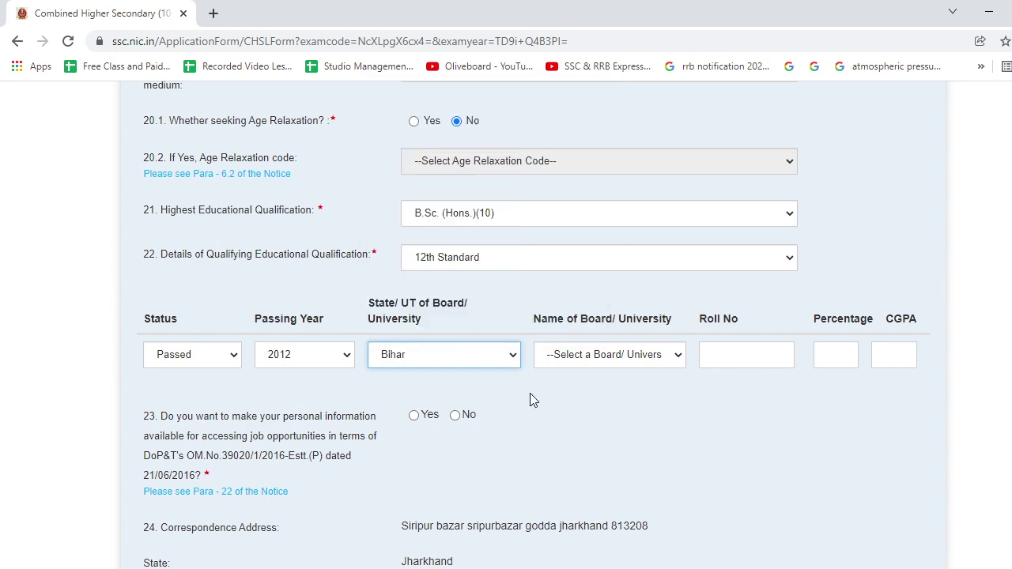
click(597, 360)
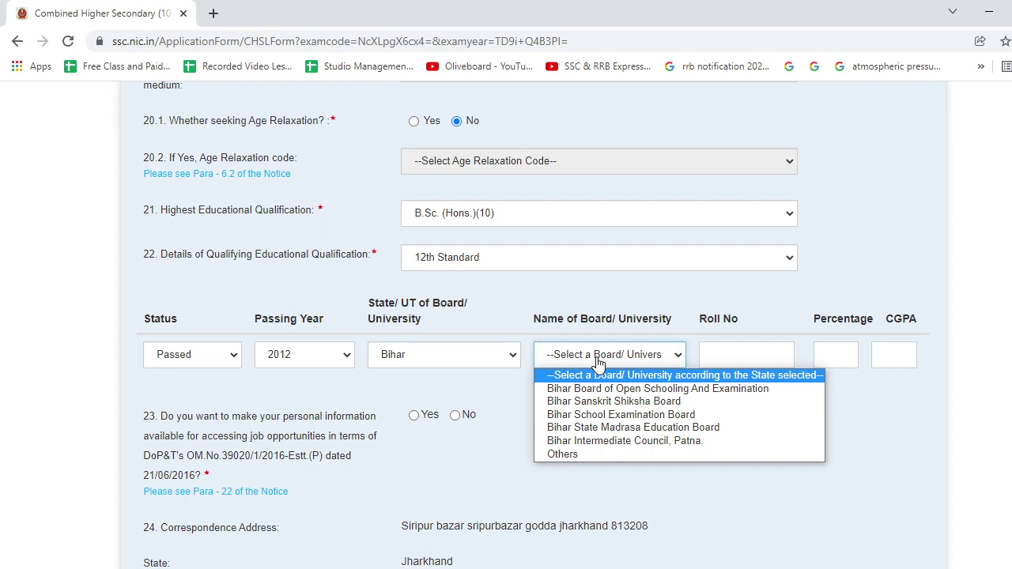
click(612, 416)
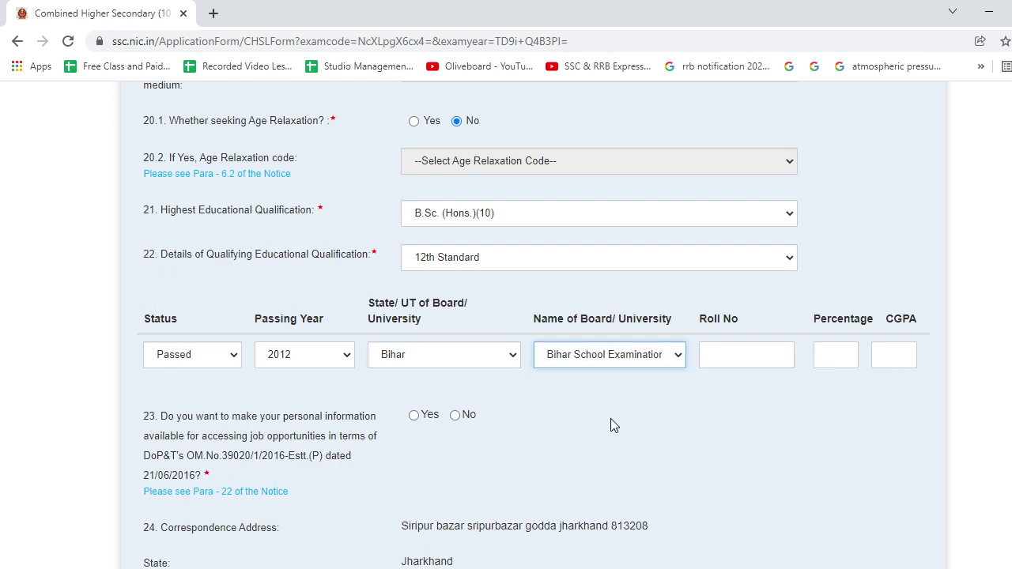
Change the board's state to Delhi with CBSE as the board.
click(513, 363)
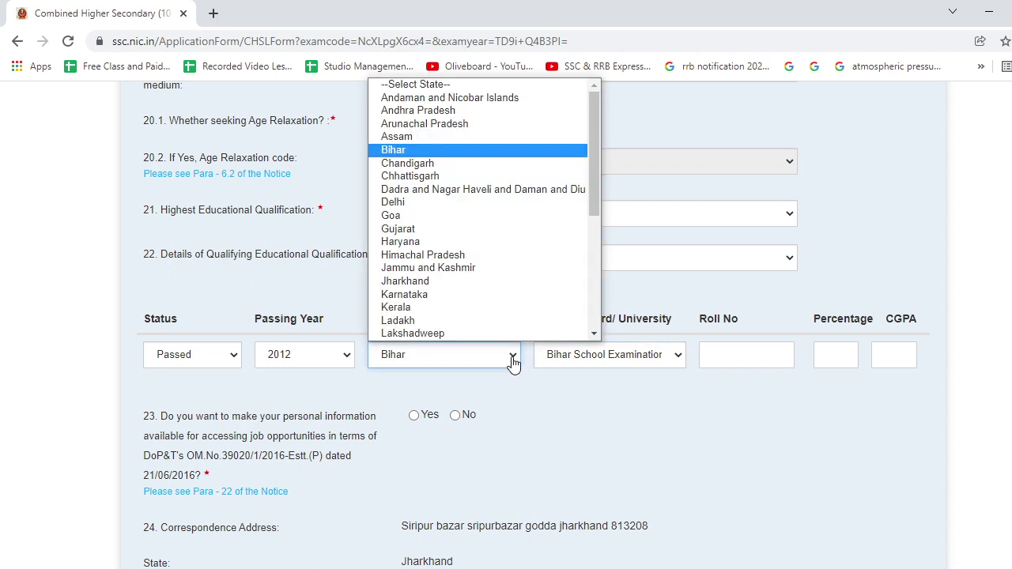
click(457, 203)
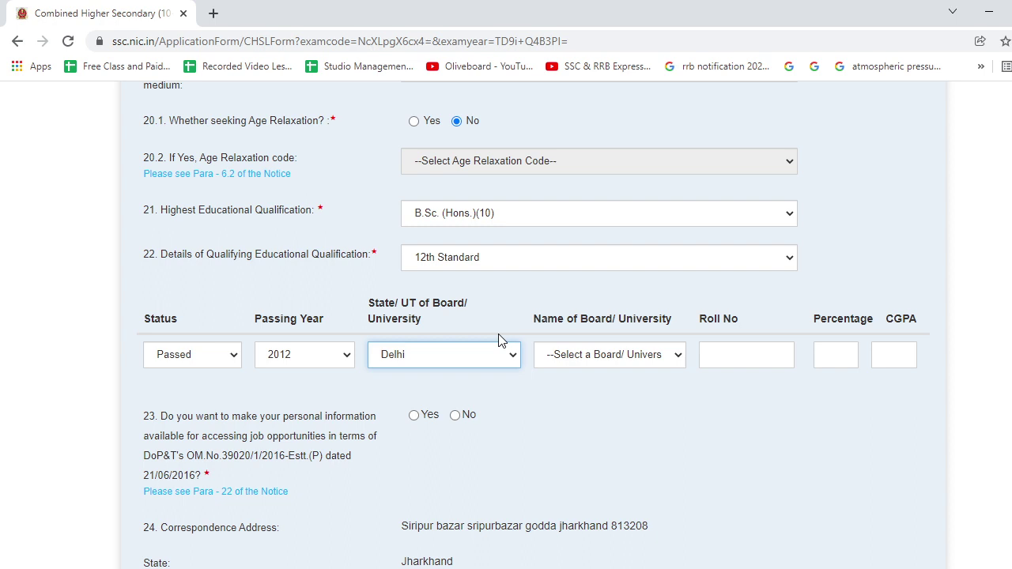
click(680, 356)
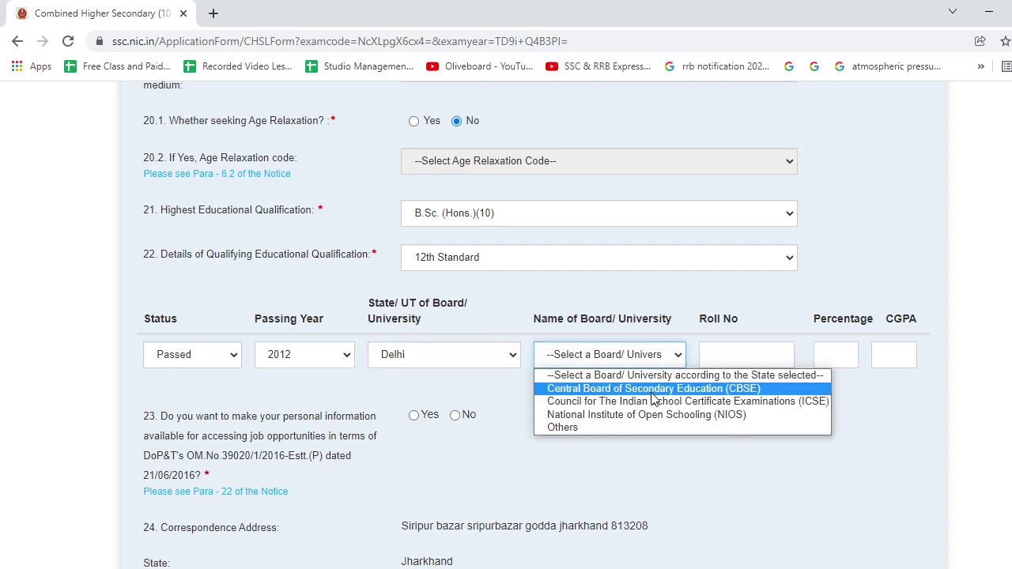
click(746, 390)
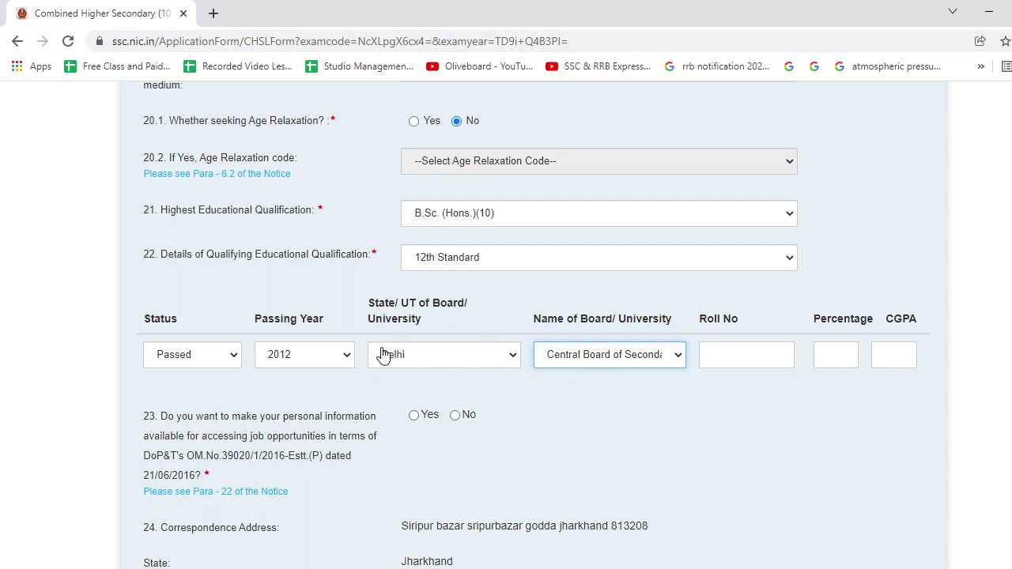
Revert the board's state to Bihar with Bihar School Examination Board.
click(515, 355)
scroll(480, 208, down, 1)
scroll(479, 208, up, 1)
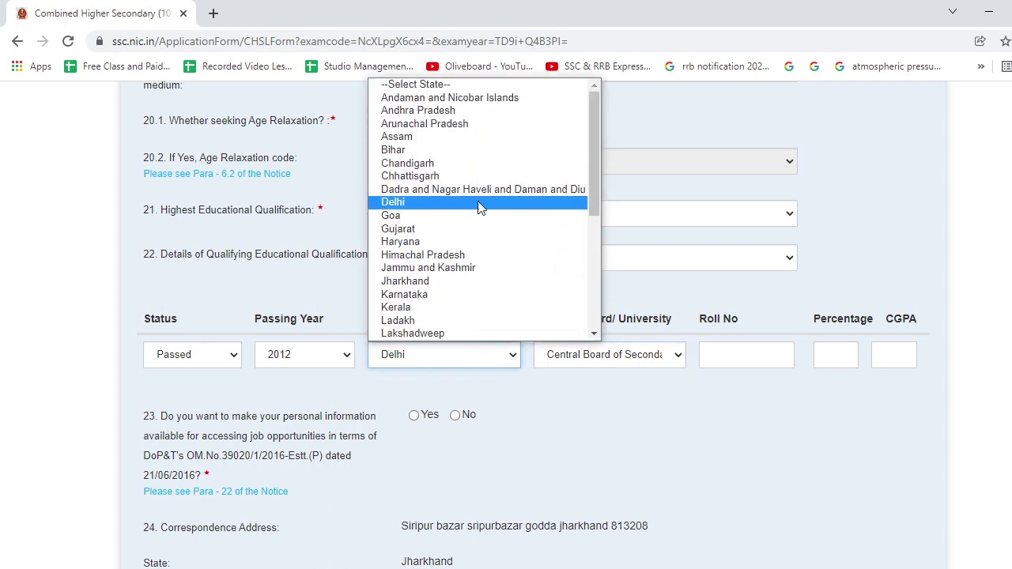
click(450, 150)
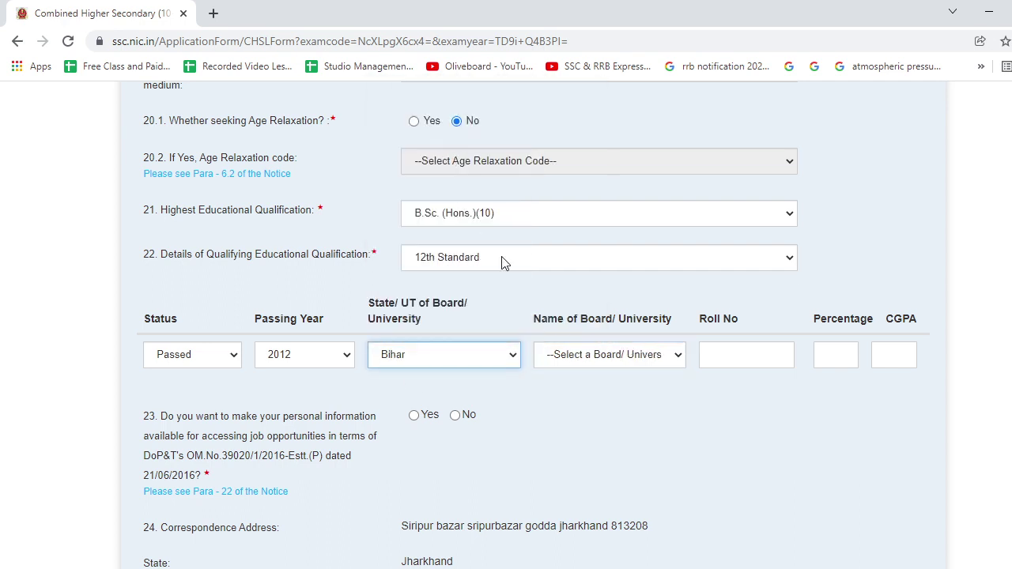
click(601, 358)
click(609, 415)
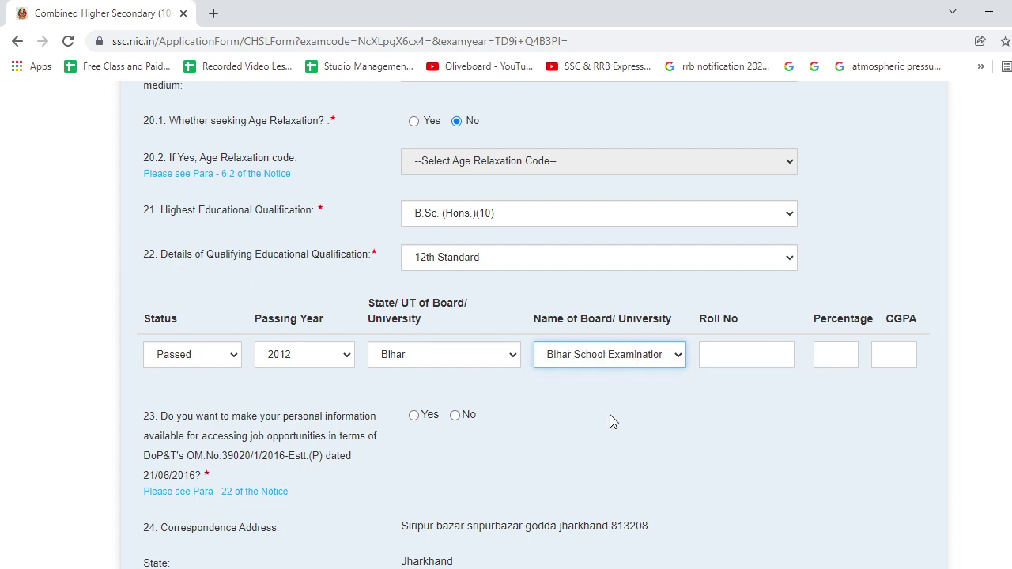
click(737, 360)
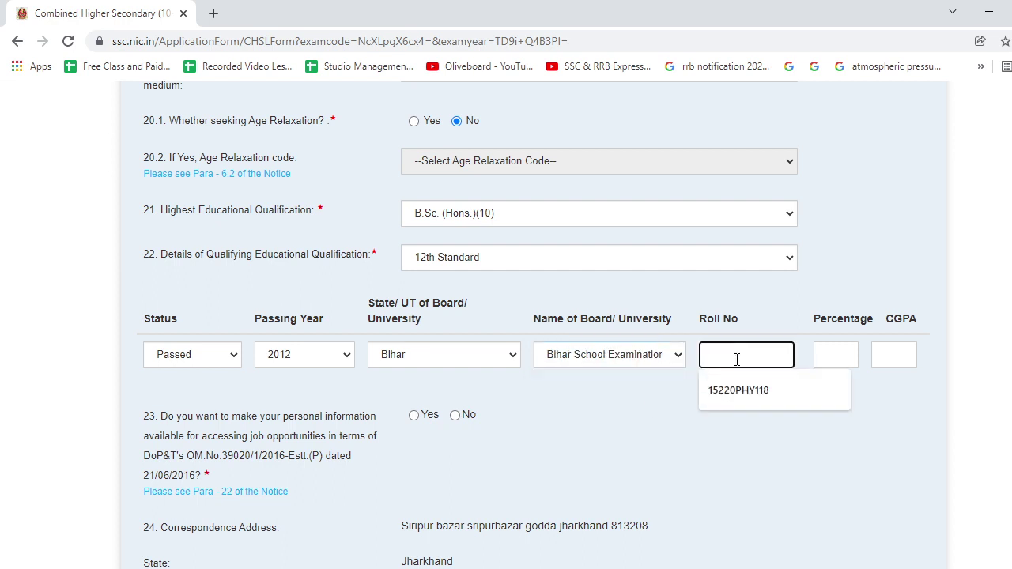
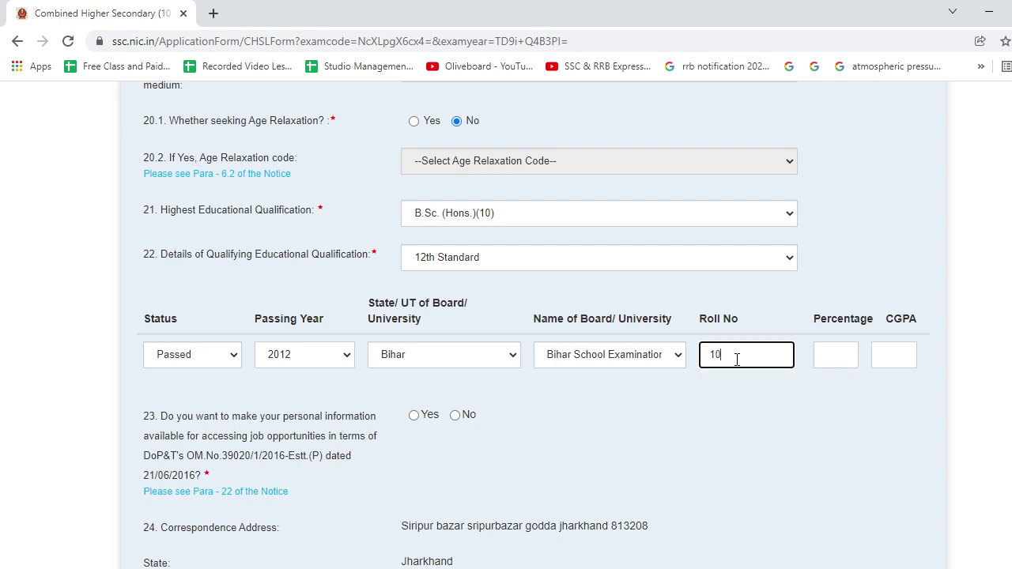
Enter the 12th Standard roll number and a percentage of 69.5.
click(836, 356)
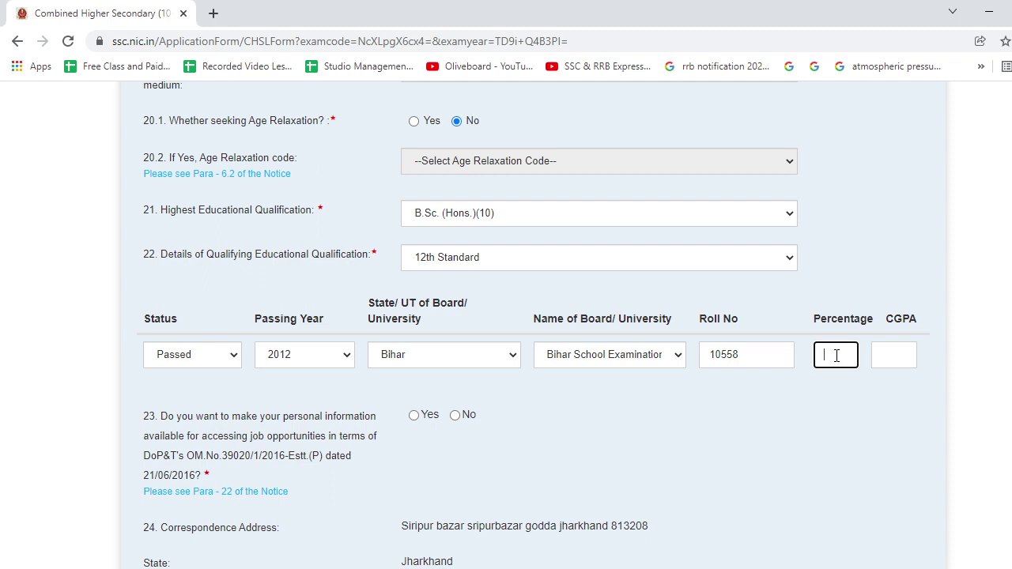
text(69.5)
click(730, 389)
scroll(411, 448, down, 2)
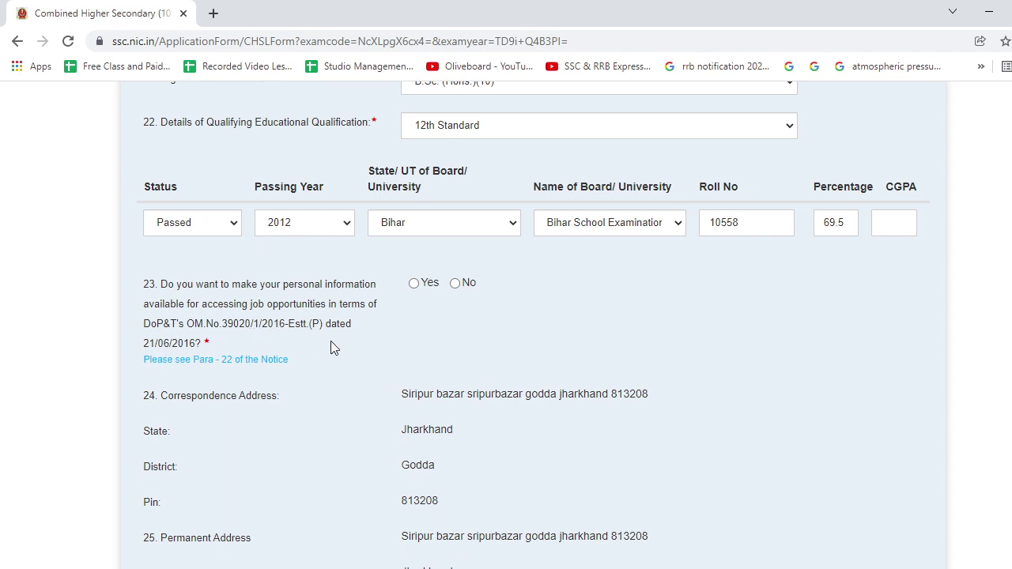
Select No for question 23 on sharing personal information for job opportunities.
scroll(330, 343, up, 20)
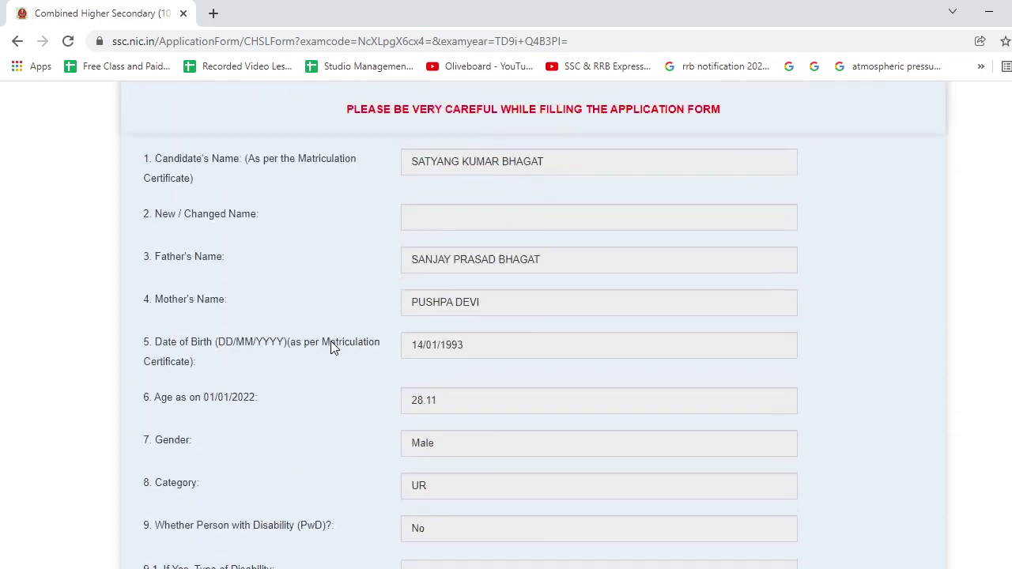
scroll(331, 348, up, 3)
scroll(331, 348, down, 18)
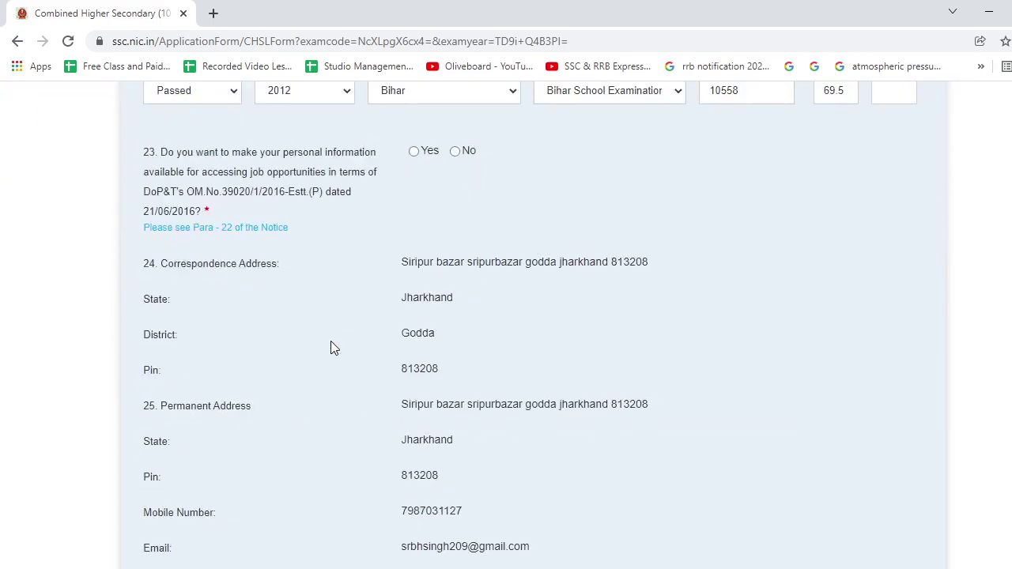
scroll(330, 348, up, 6)
scroll(331, 348, down, 5)
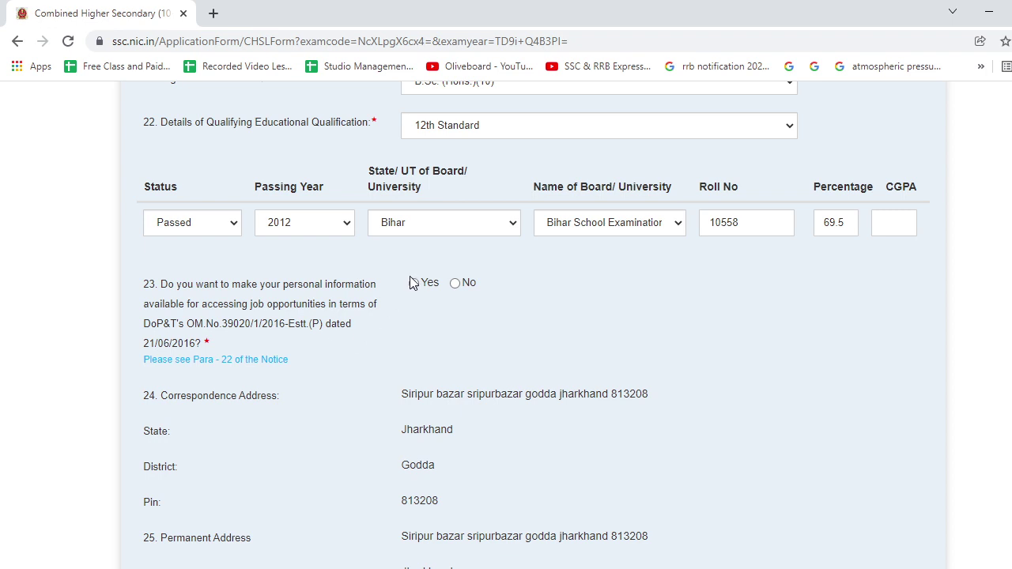
click(456, 284)
scroll(408, 377, down, 5)
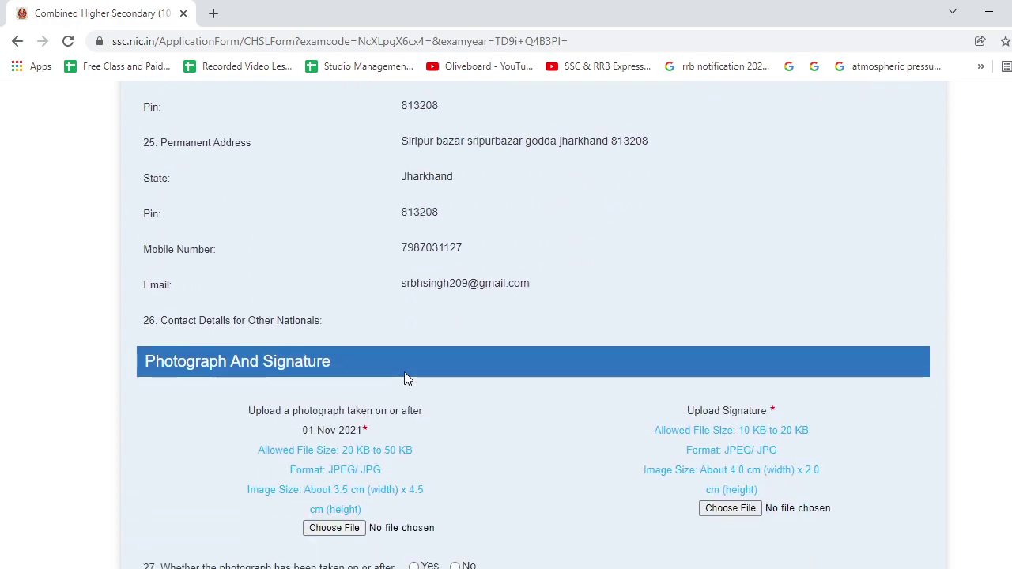
scroll(404, 373, up, 20)
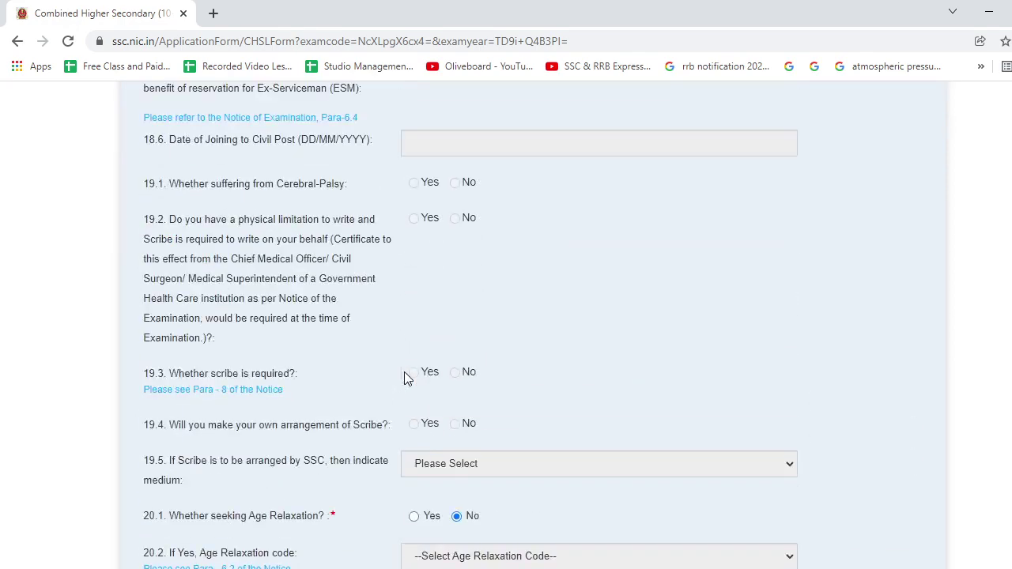
scroll(404, 371, up, 5)
scroll(404, 371, down, 20)
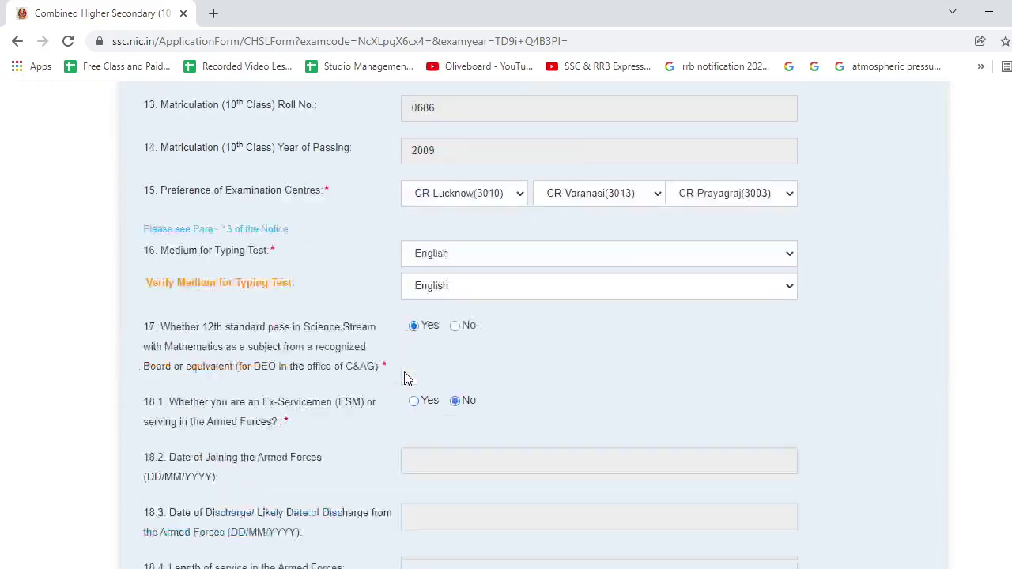
scroll(404, 372, down, 2)
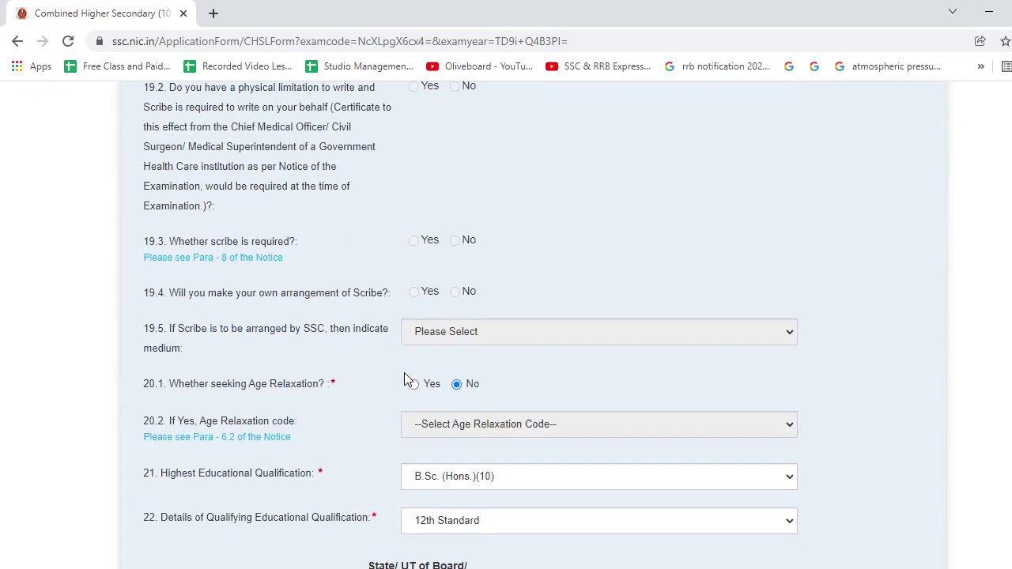
scroll(404, 372, down, 6)
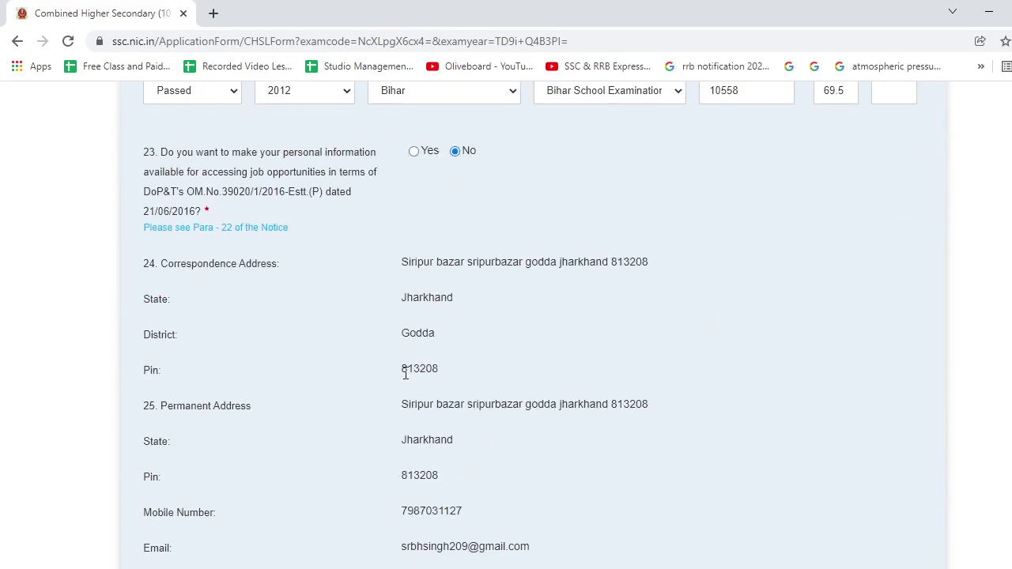
scroll(405, 373, up, 3)
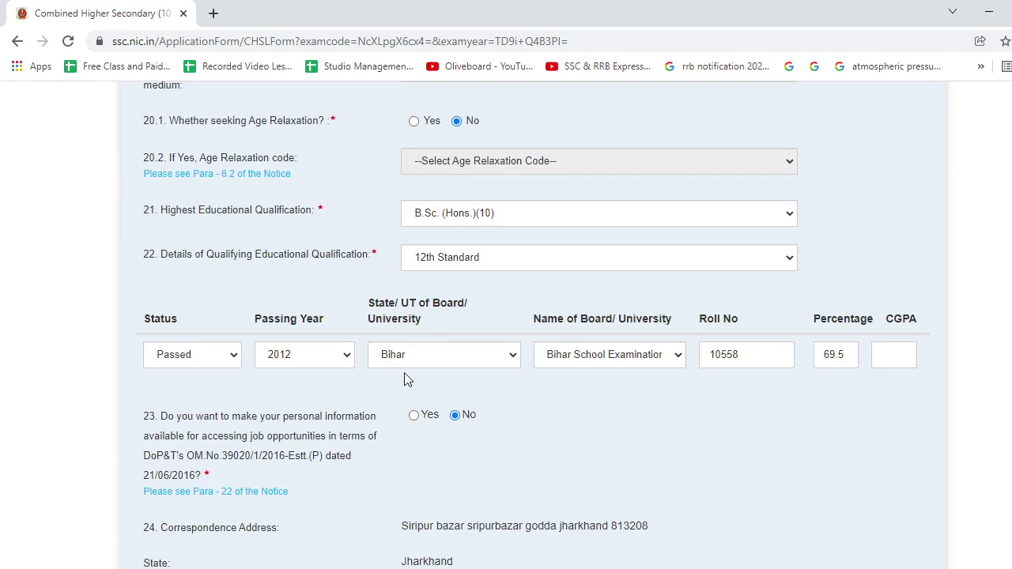
scroll(404, 372, down, 8)
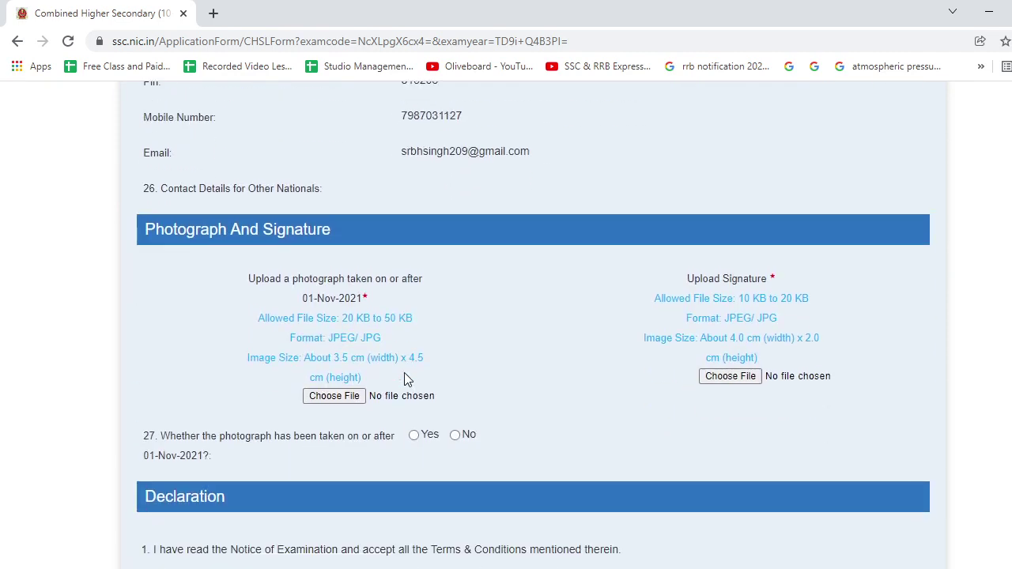
scroll(404, 380, down, 2)
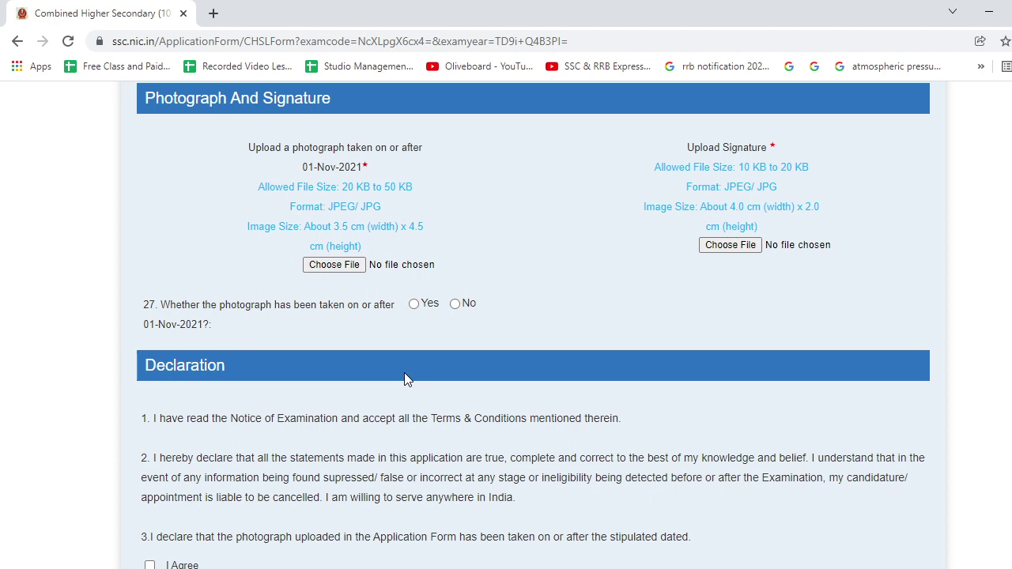
scroll(404, 378, up, 2)
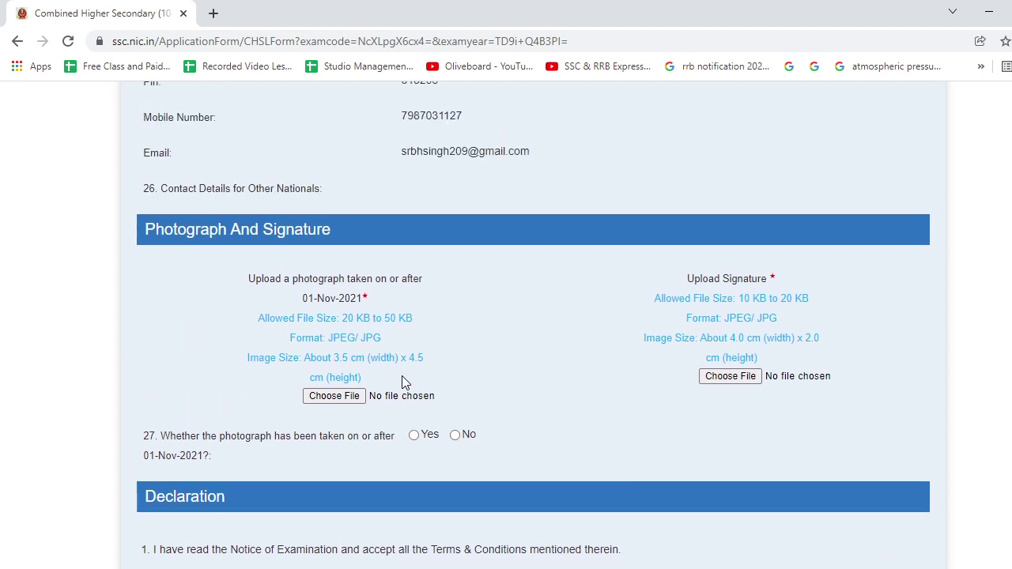
Upload the passport photo from the Downloads folder into the photograph section.
click(361, 398)
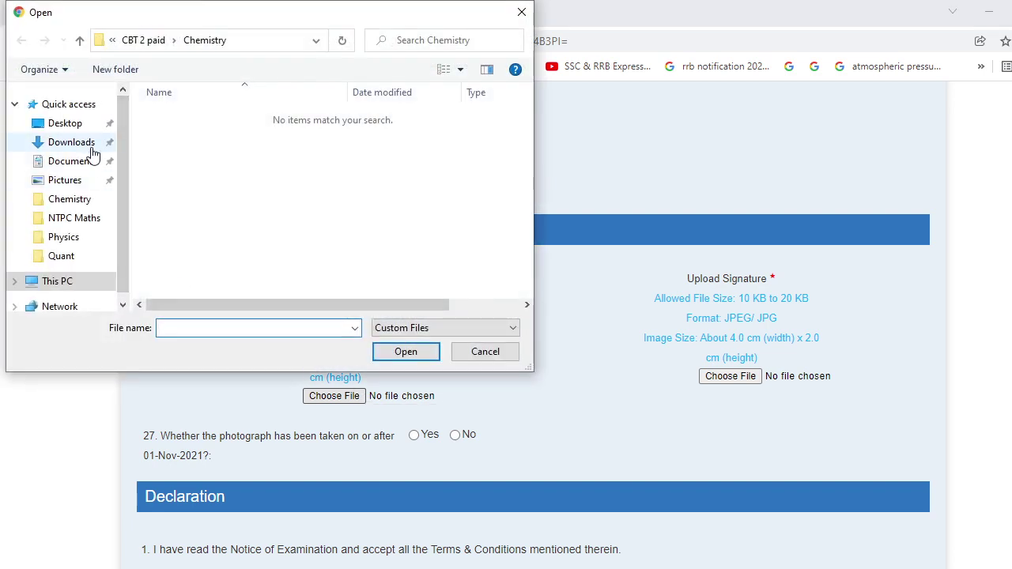
click(89, 147)
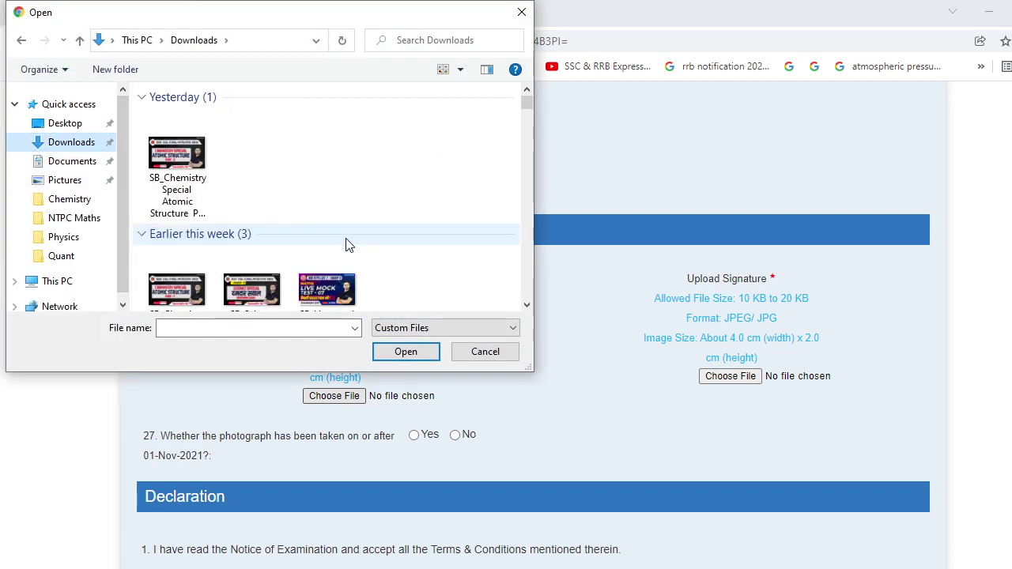
scroll(346, 245, down, 10)
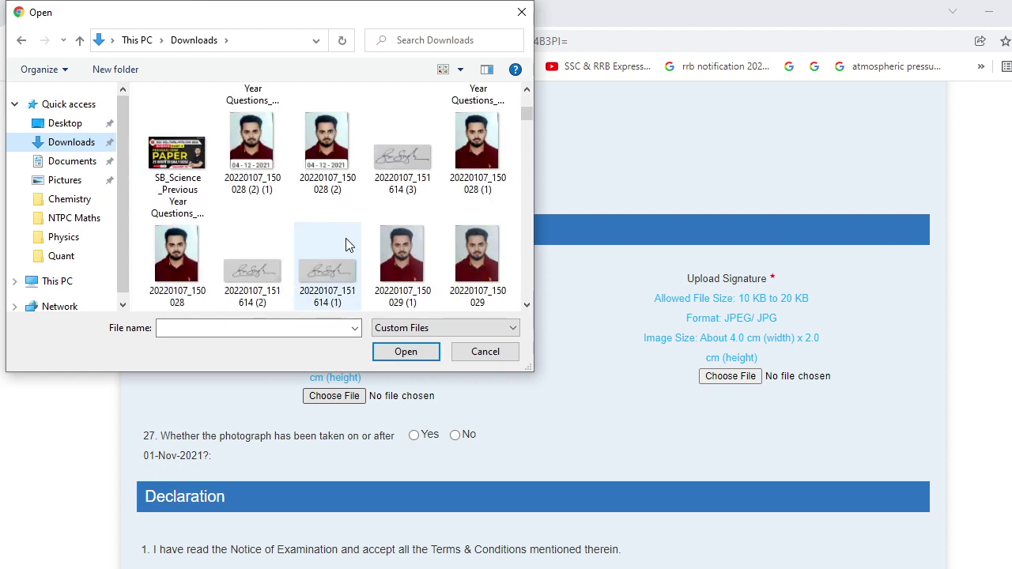
click(237, 150)
click(406, 351)
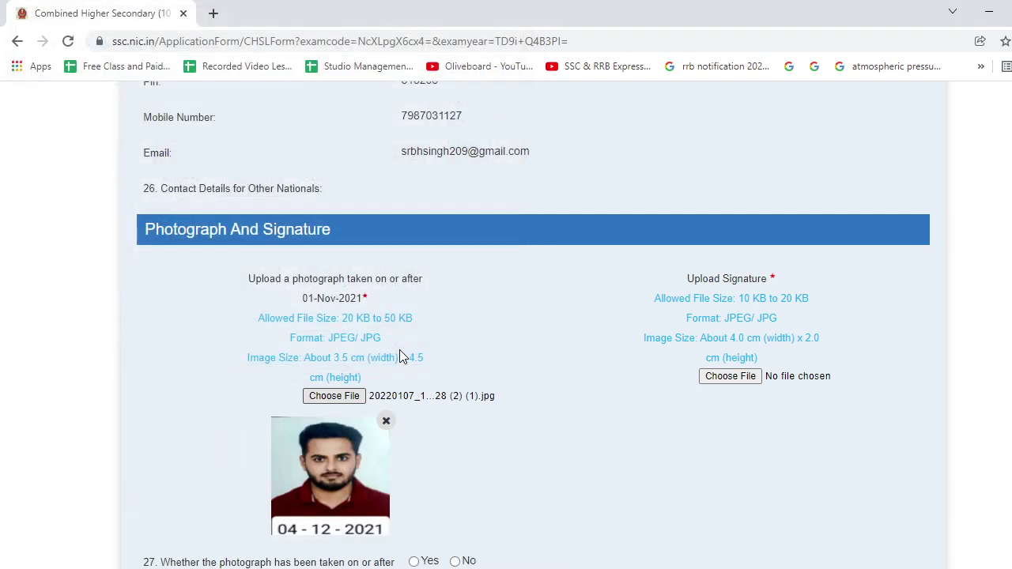
scroll(399, 358, down, 2)
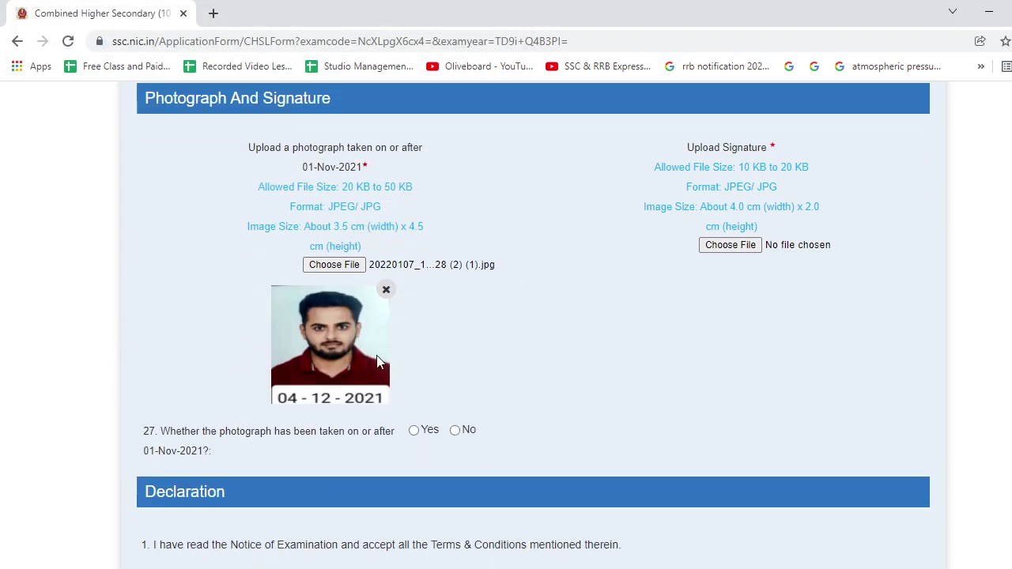
scroll(377, 362, up, 1)
scroll(378, 361, down, 1)
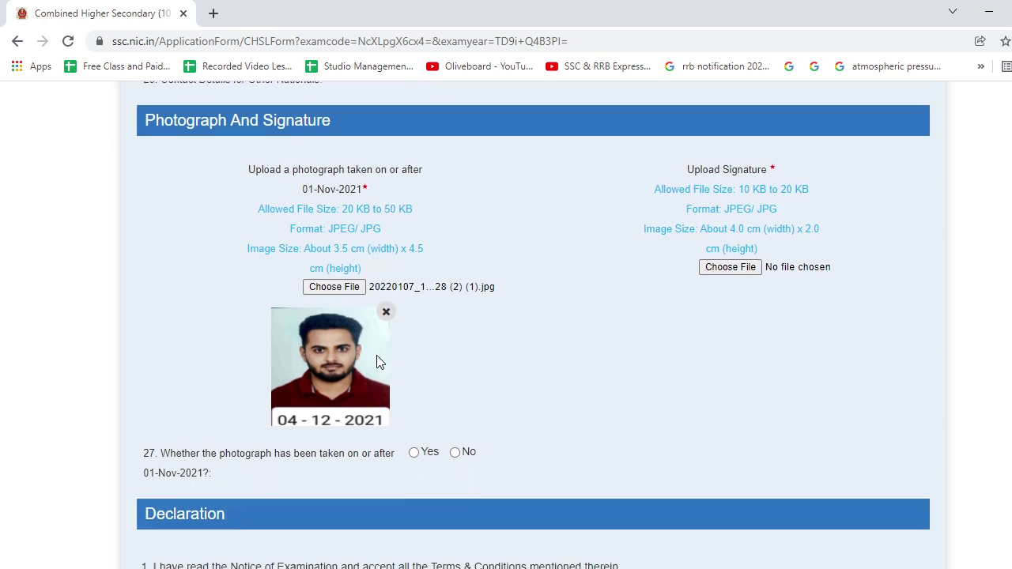
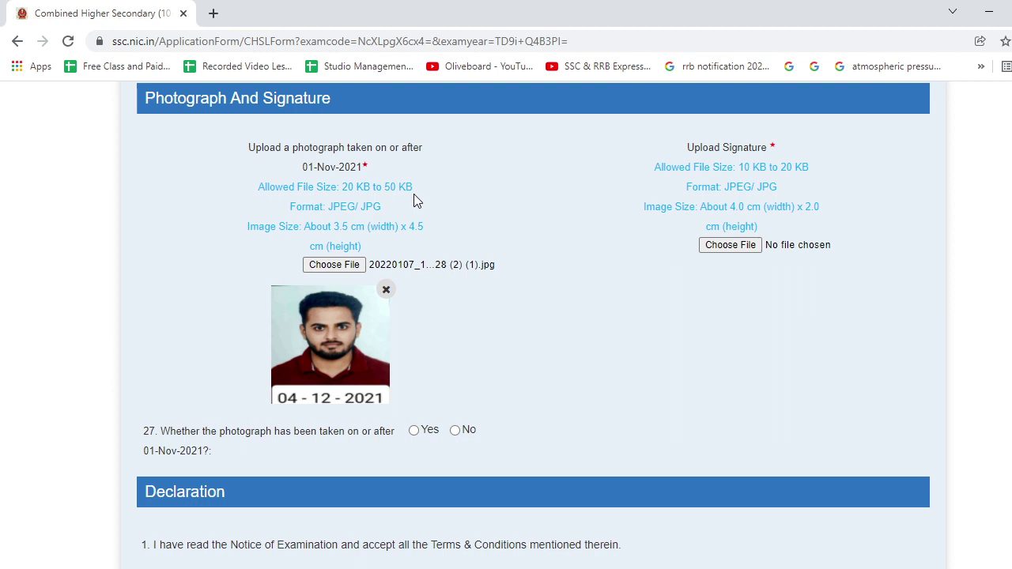
Search Google for 'image converter' in a new browser tab.
click(213, 13)
text(i)
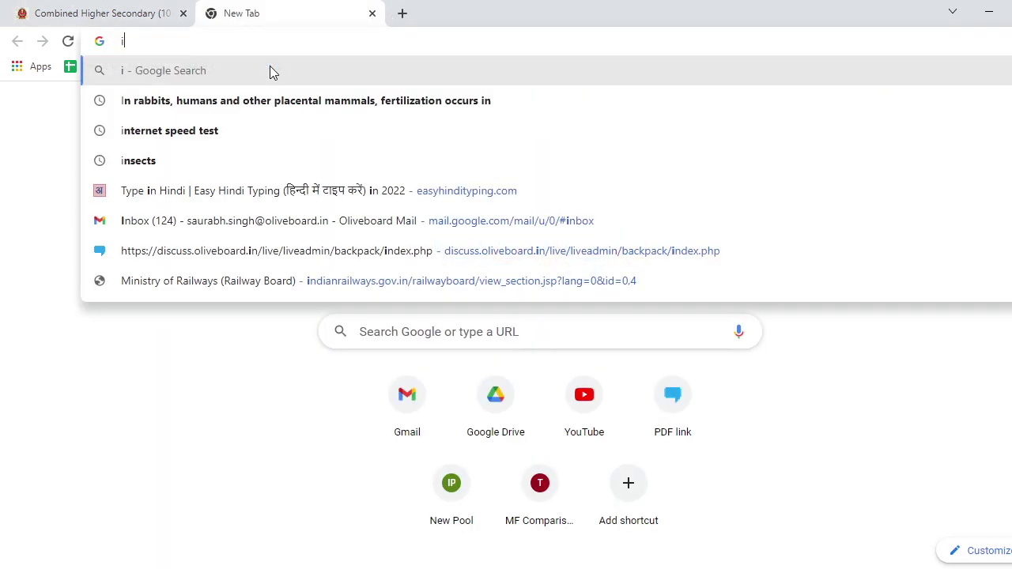
text(mage con)
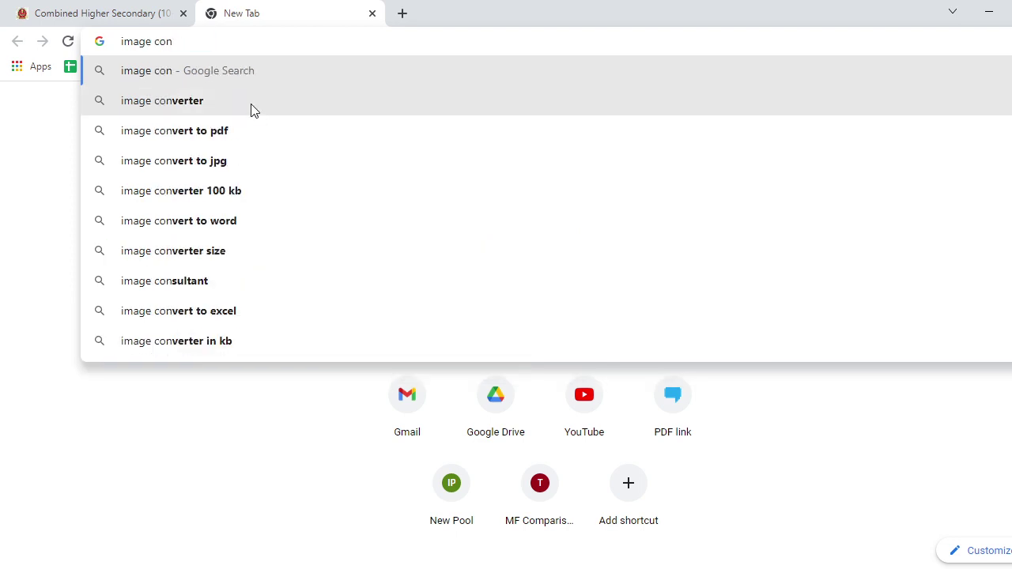
click(251, 103)
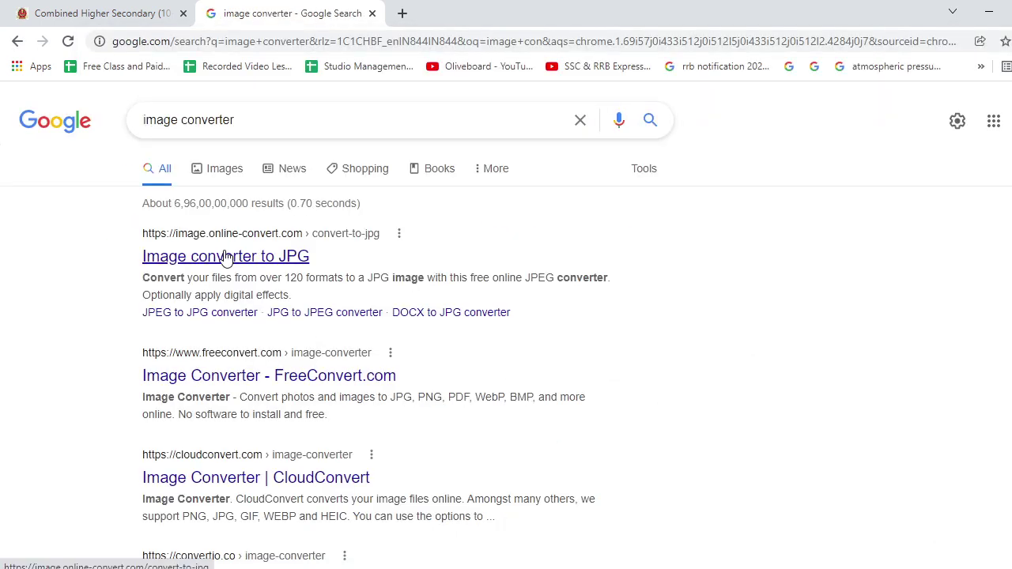
Close the search tab and upload signature 20220107_151614 (3).jpg from Downloads.
click(372, 14)
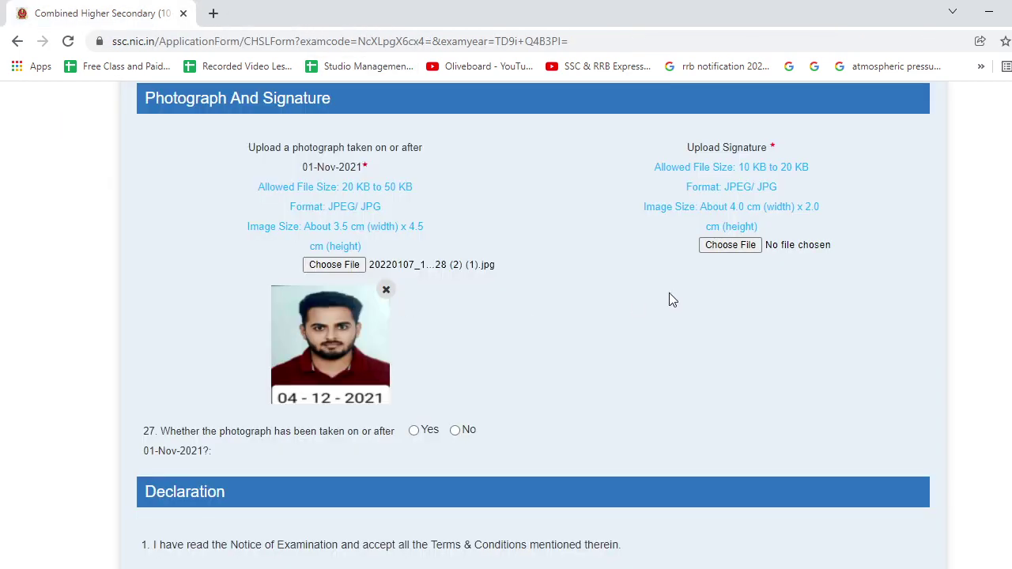
click(746, 246)
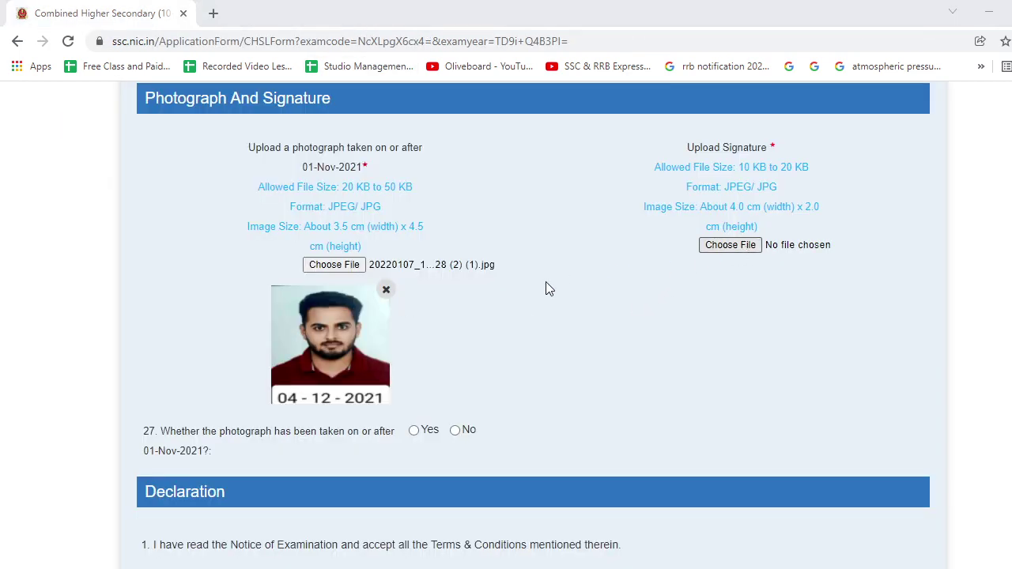
scroll(269, 226, down, 10)
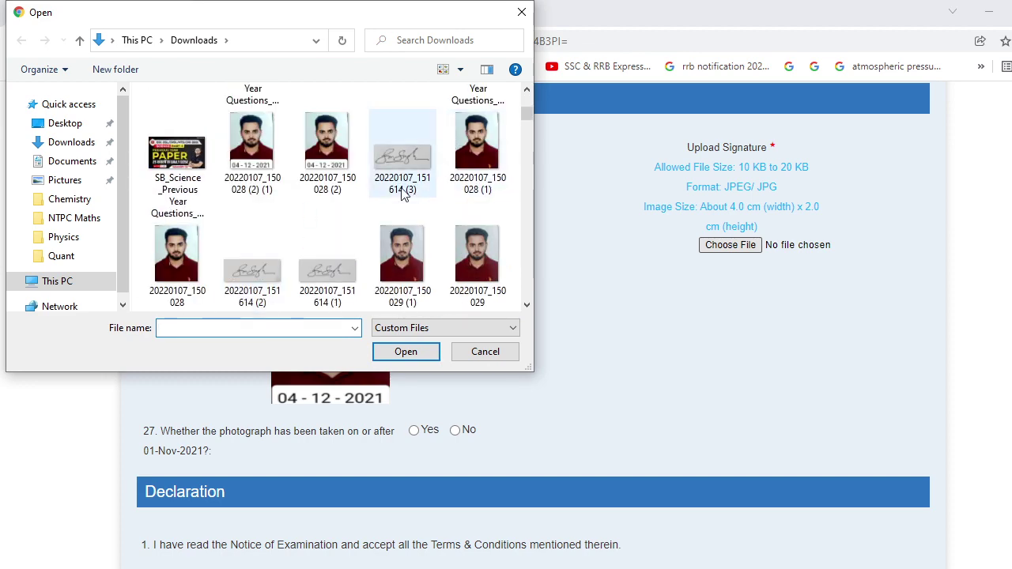
click(402, 170)
click(406, 352)
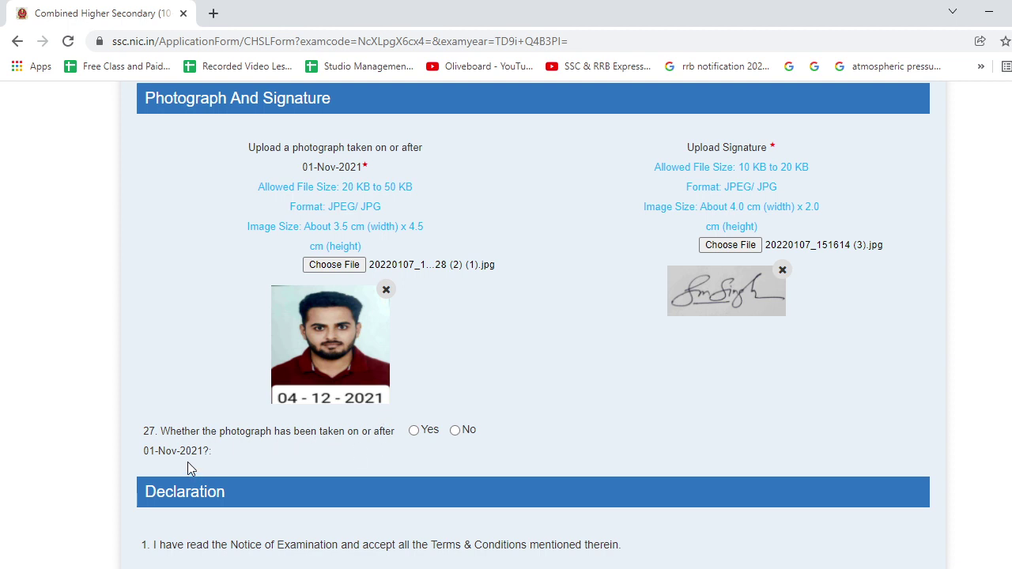
Answer Yes to question 27 on the photo date and agree to the declaration.
click(415, 431)
scroll(502, 364, down, 3)
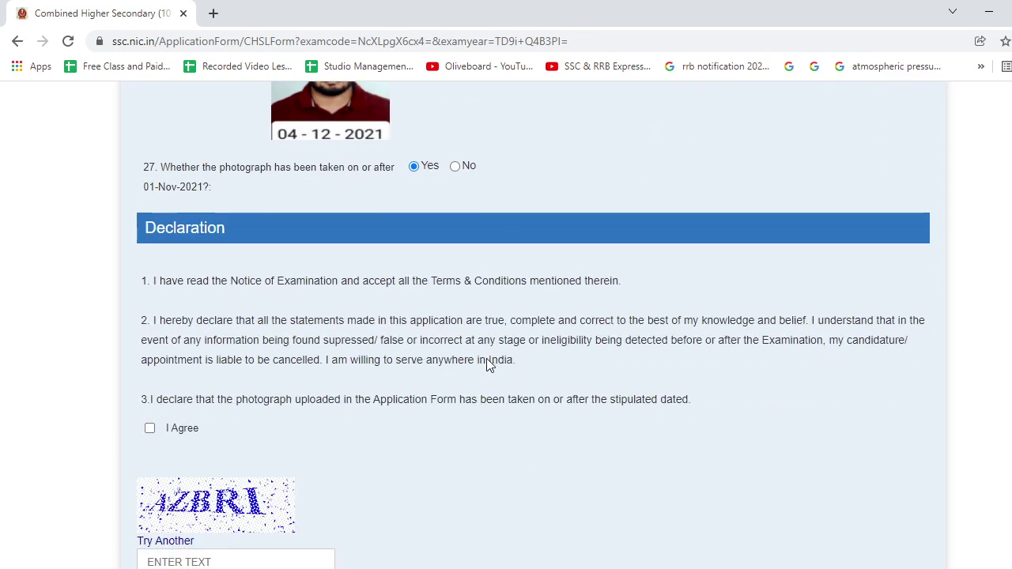
scroll(243, 368, up, 7)
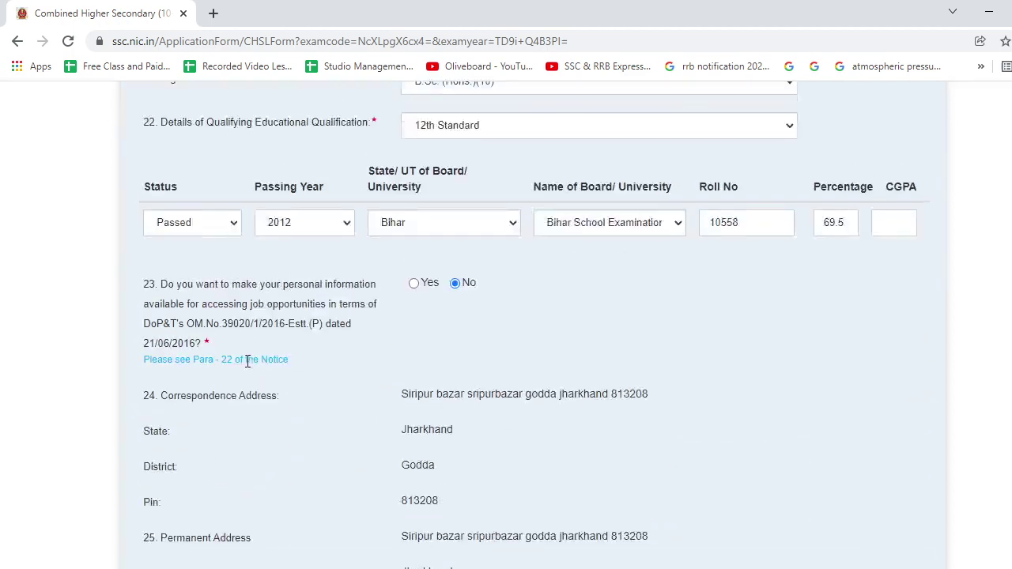
scroll(246, 364, down, 3)
scroll(246, 364, down, 8)
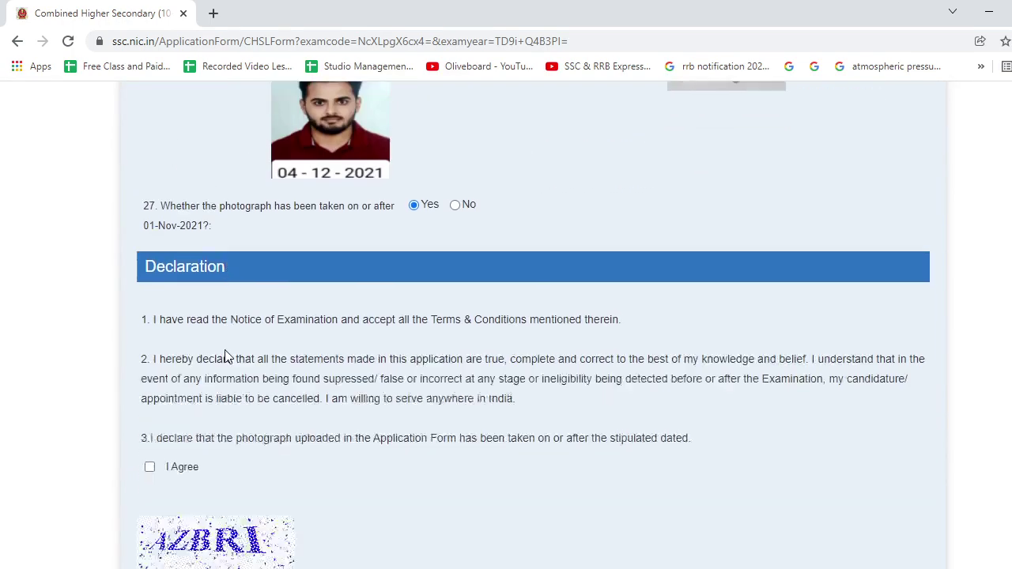
click(150, 298)
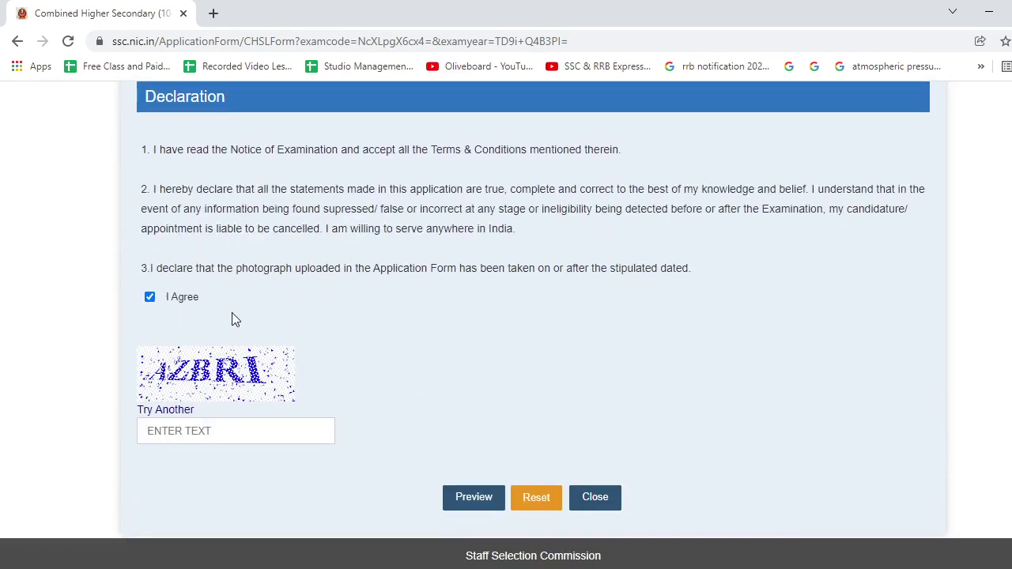
Enter the captcha and request Preview, which returns a date-of-birth ineligibility alert.
click(245, 429)
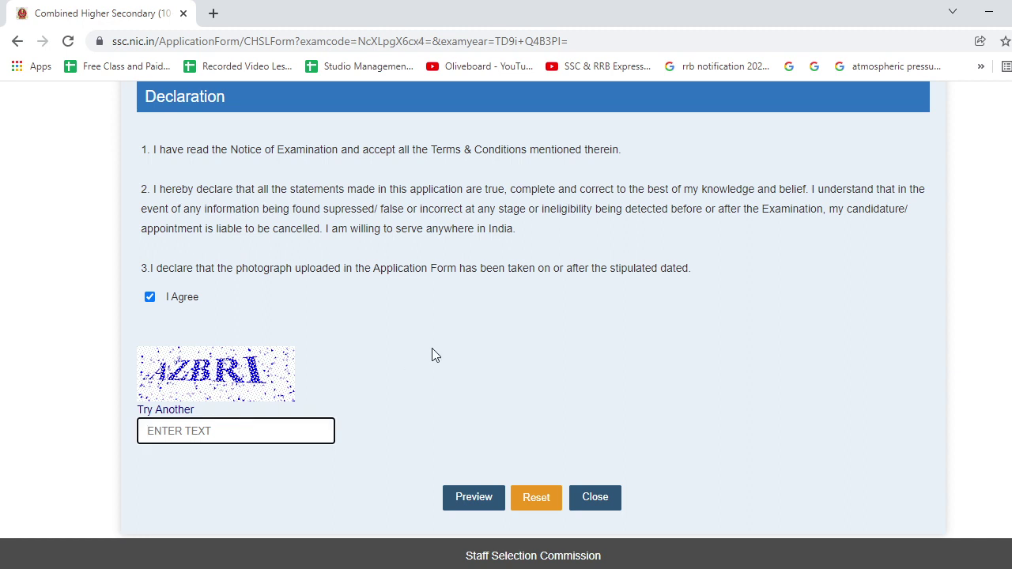
text(AZBRI)
scroll(480, 408, down, 1)
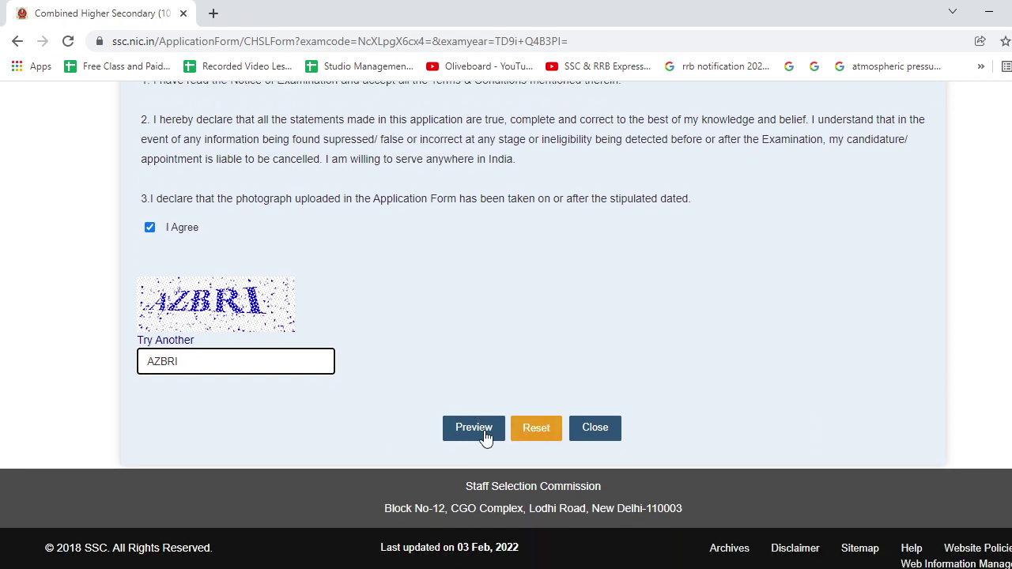
click(484, 435)
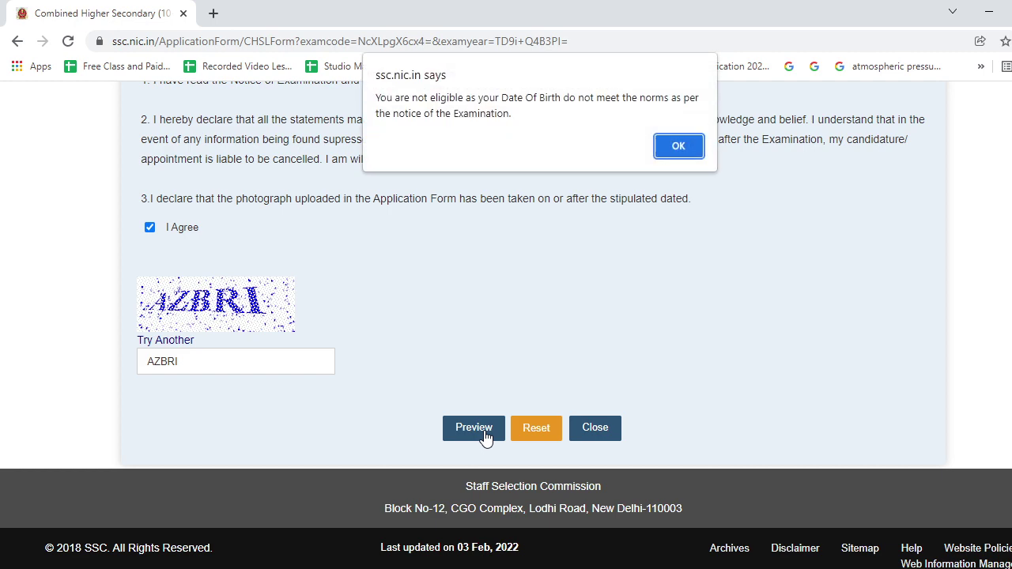
Dismiss the ineligibility alert and scroll through the application form to review it.
click(685, 150)
scroll(517, 336, up, 5)
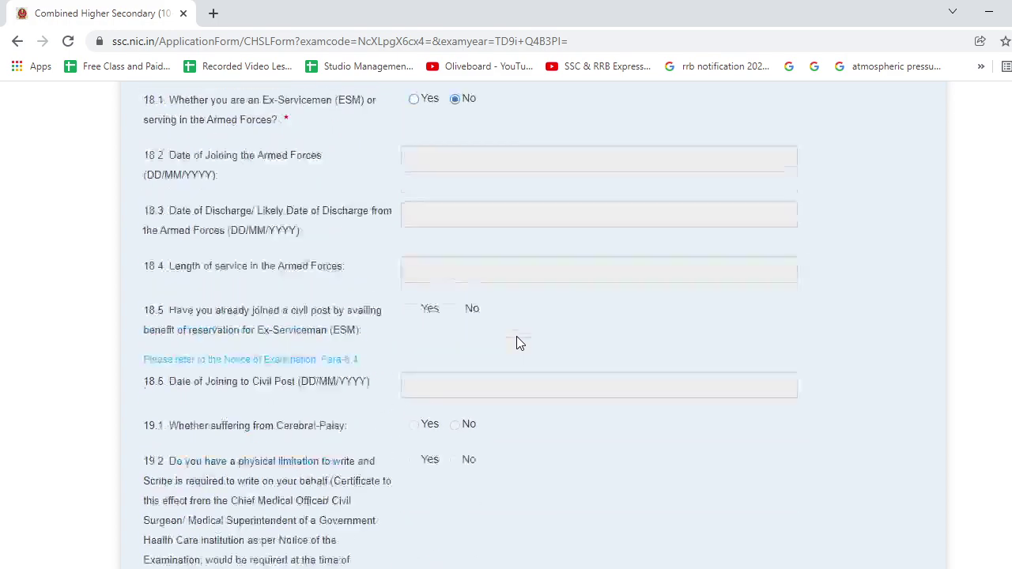
scroll(516, 336, up, 6)
scroll(516, 336, up, 8)
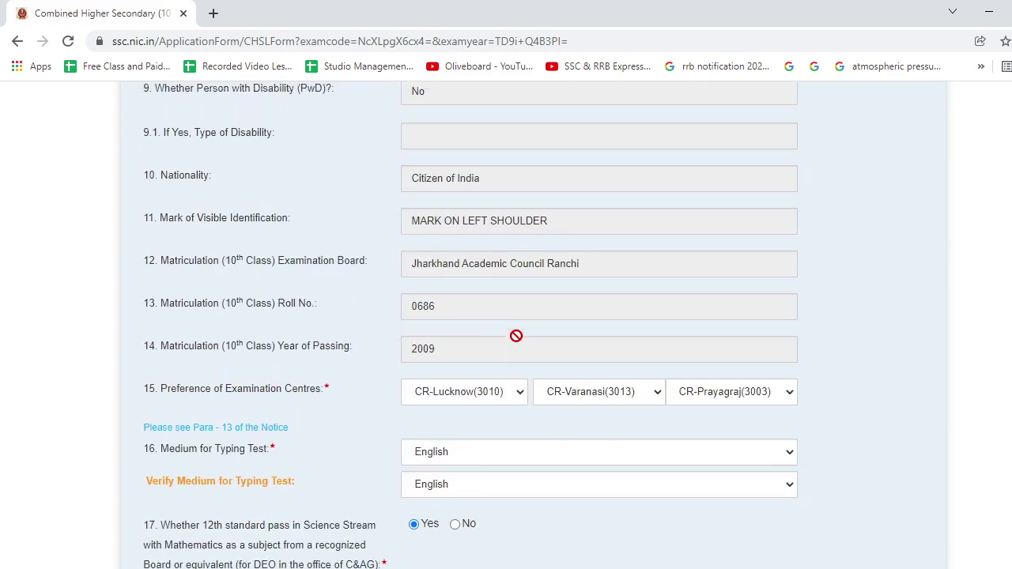
scroll(517, 336, down, 15)
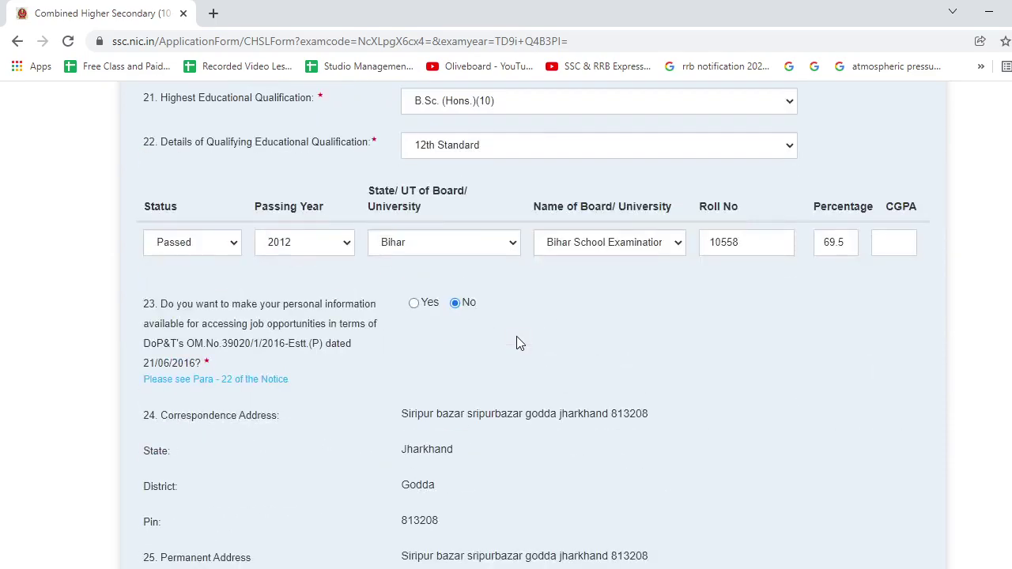
scroll(520, 342, down, 9)
scroll(518, 341, down, 6)
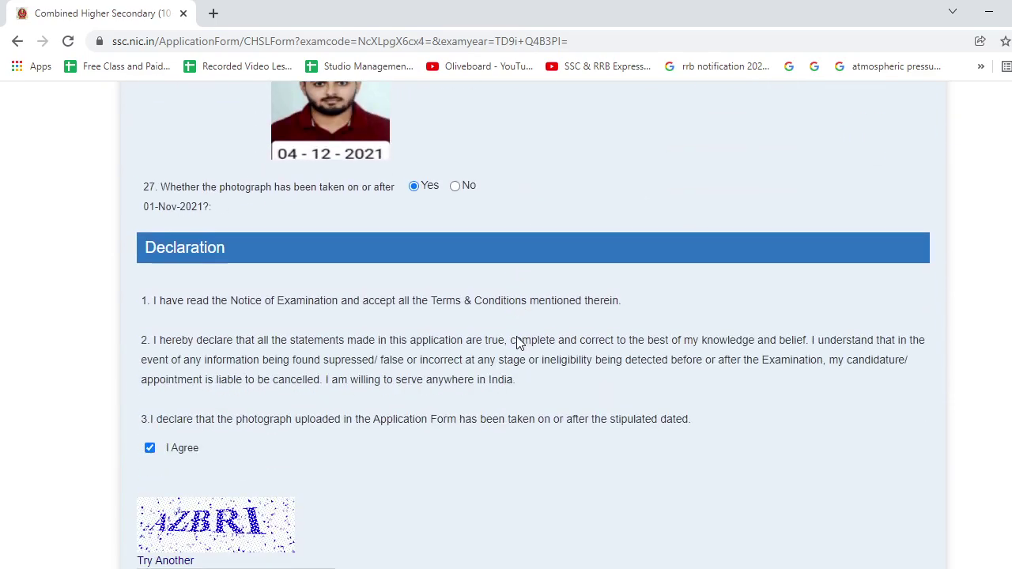
scroll(508, 344, up, 15)
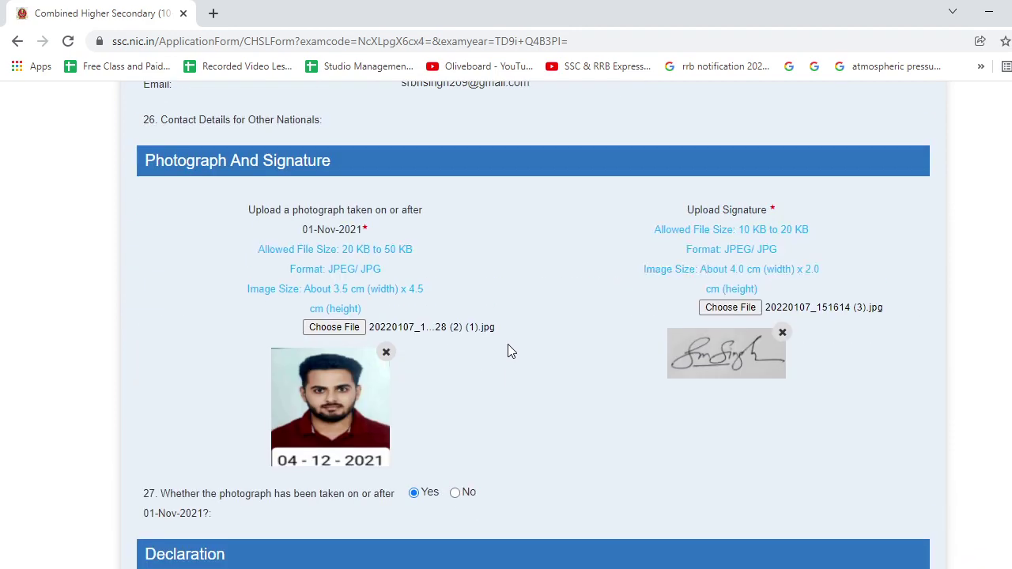
scroll(509, 348, up, 10)
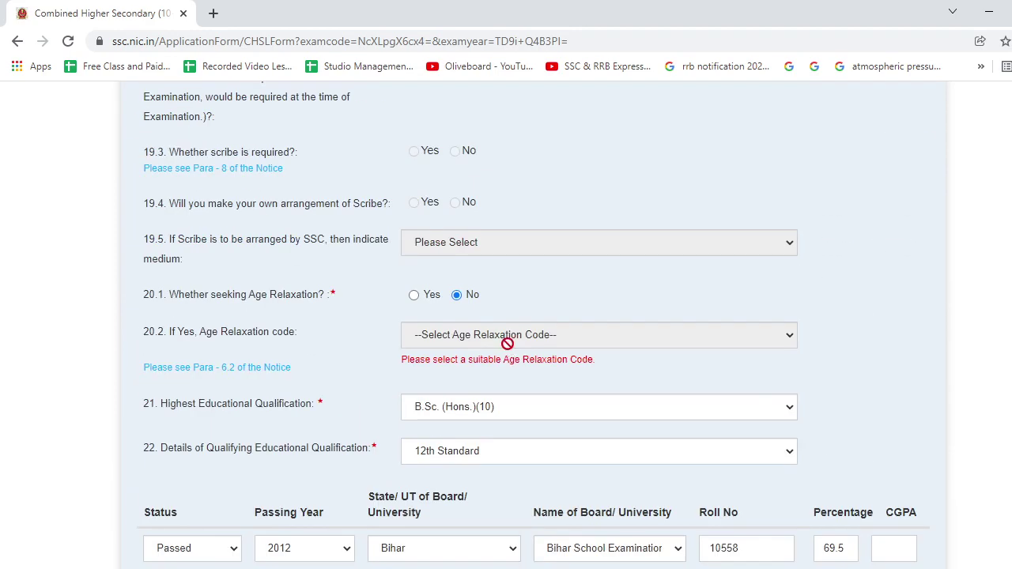
scroll(508, 344, up, 9)
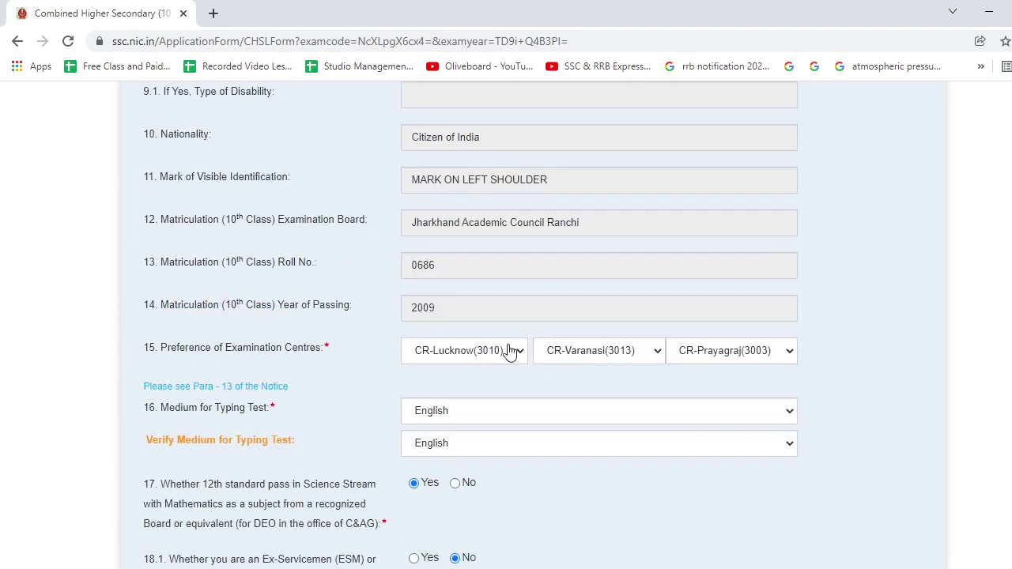
scroll(508, 344, down, 20)
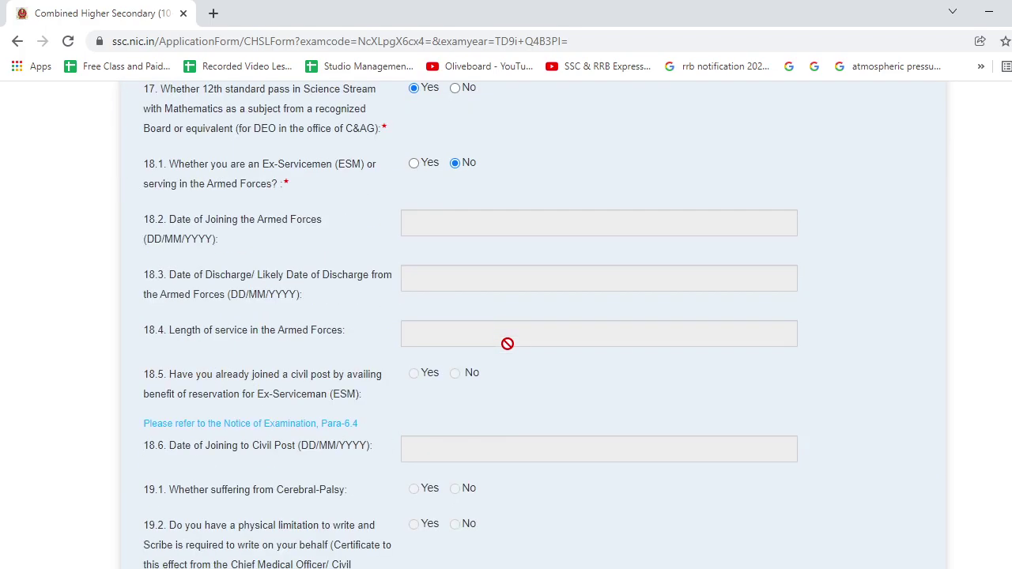
scroll(508, 344, down, 5)
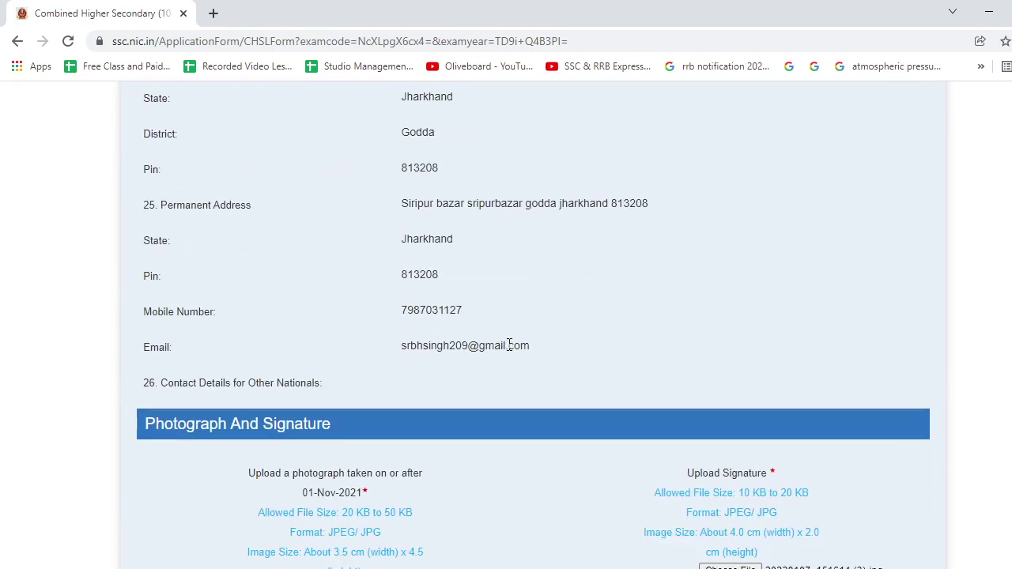
scroll(508, 351, down, 7)
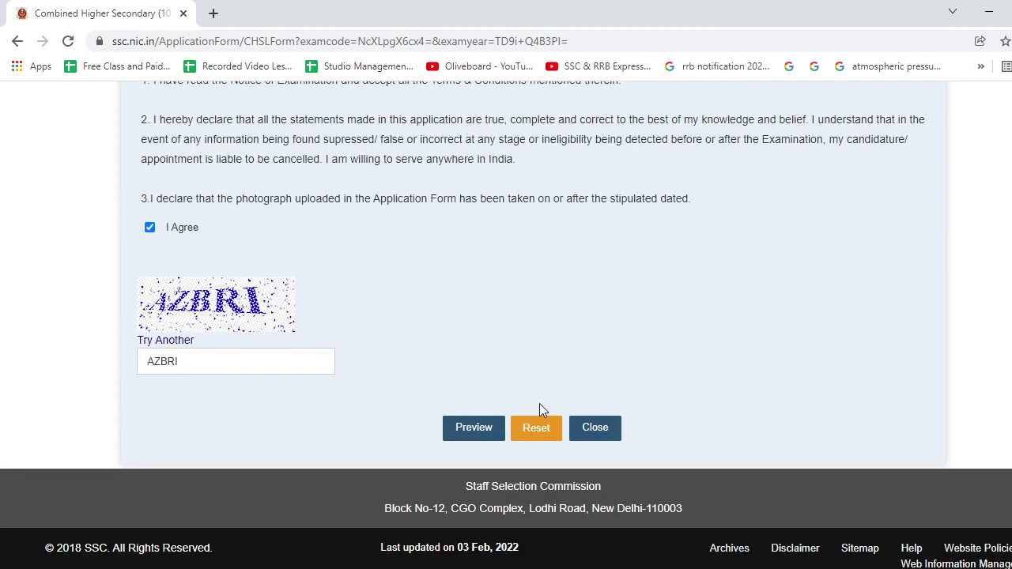
scroll(360, 386, up, 12)
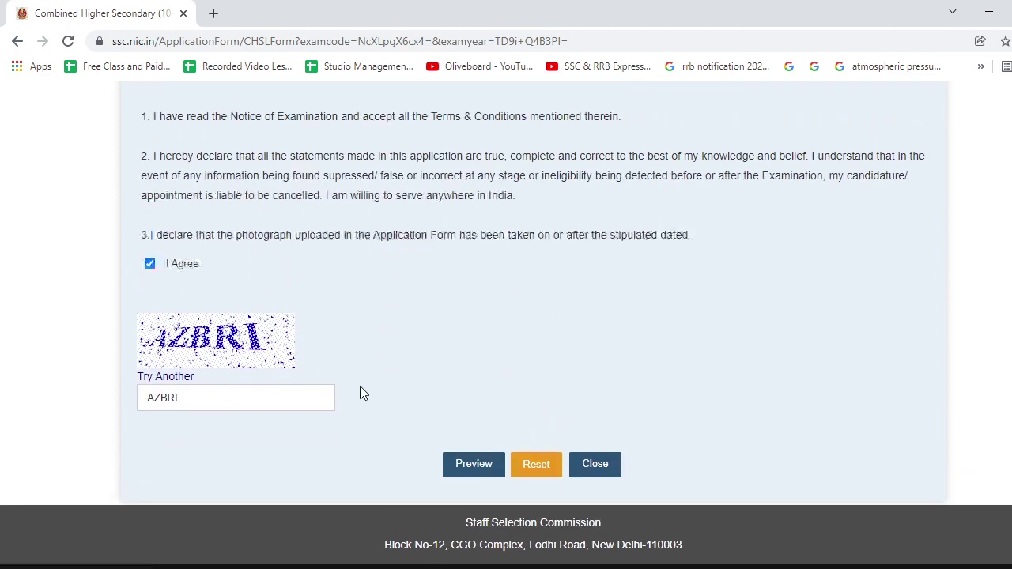
scroll(362, 386, down, 8)
scroll(363, 385, down, 3)
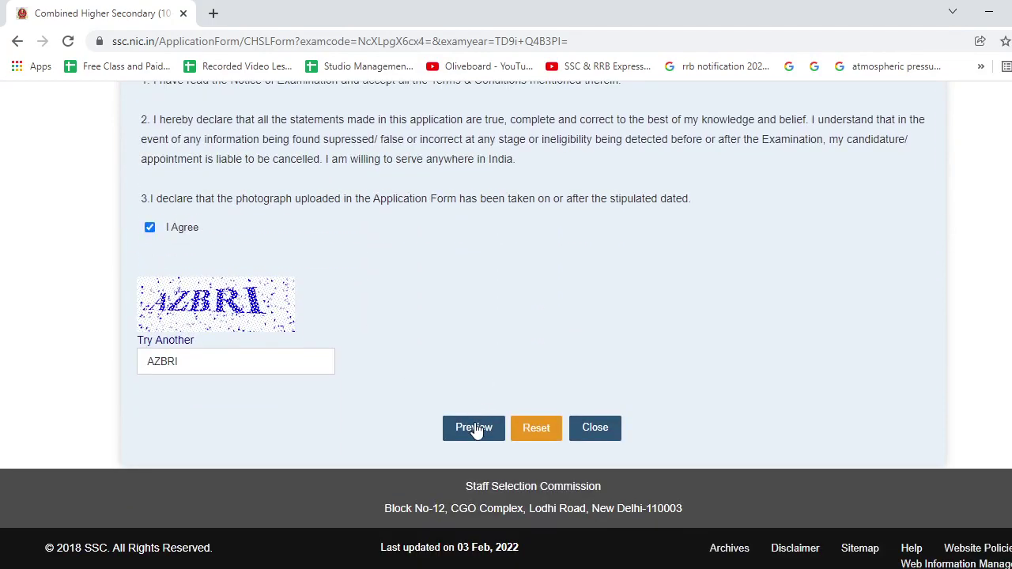
Preview the filled CHSL 2021 application form with its fields locked.
click(473, 427)
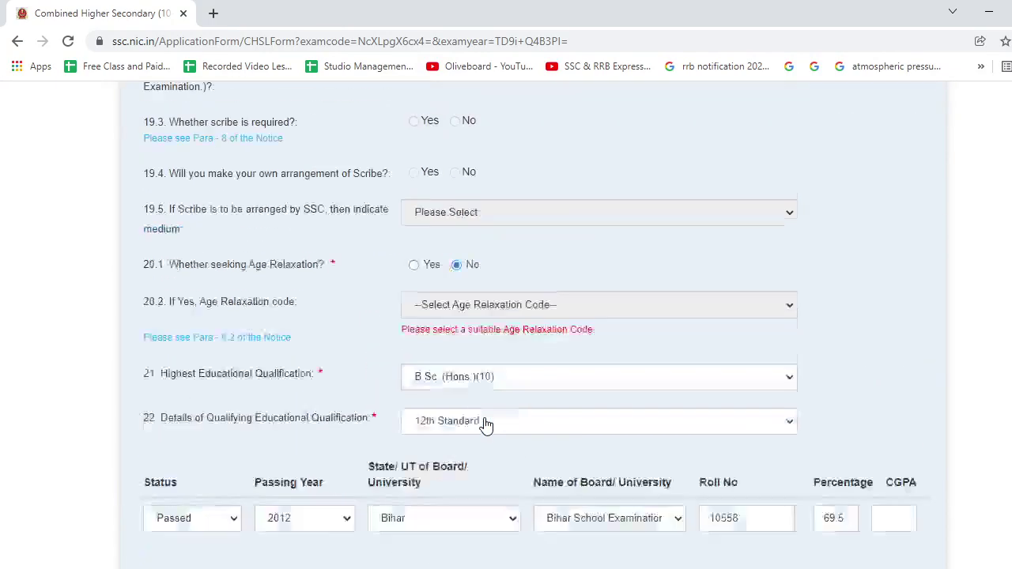
scroll(482, 419, down, 3)
scroll(479, 413, up, 3)
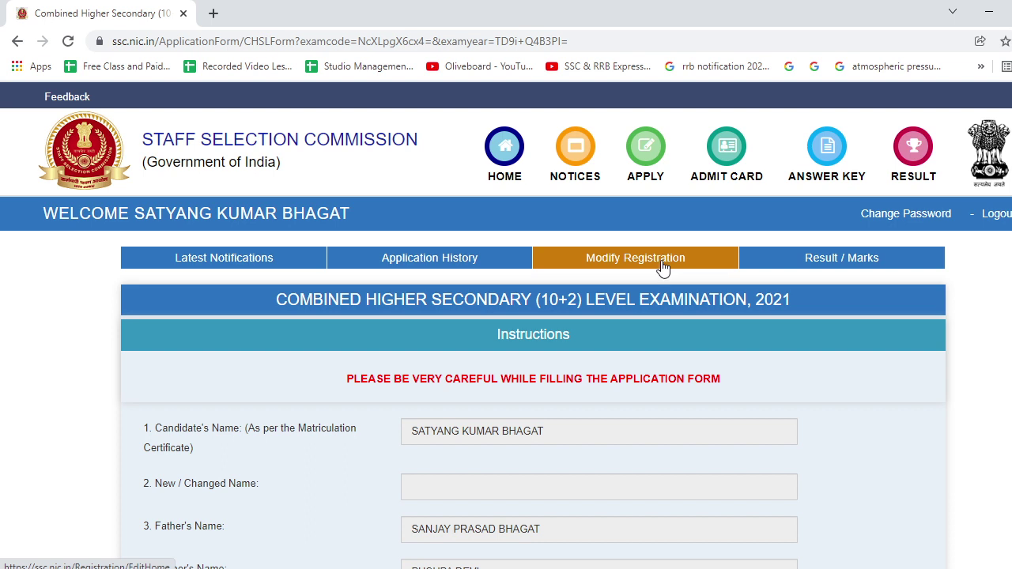
Go to Modify Registration and unlock Basic Details for editing, accepting the caution note.
click(663, 267)
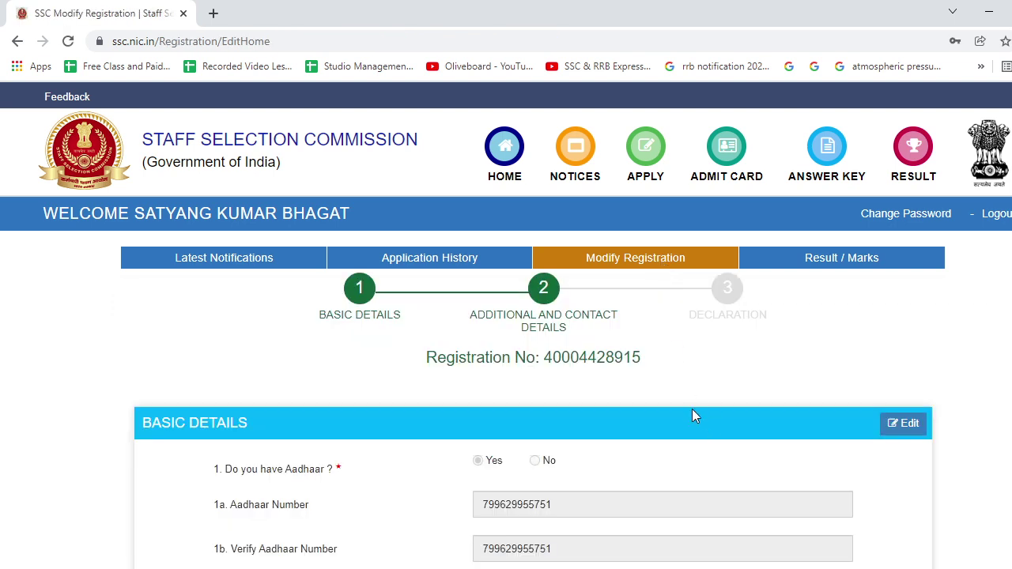
scroll(693, 417, down, 7)
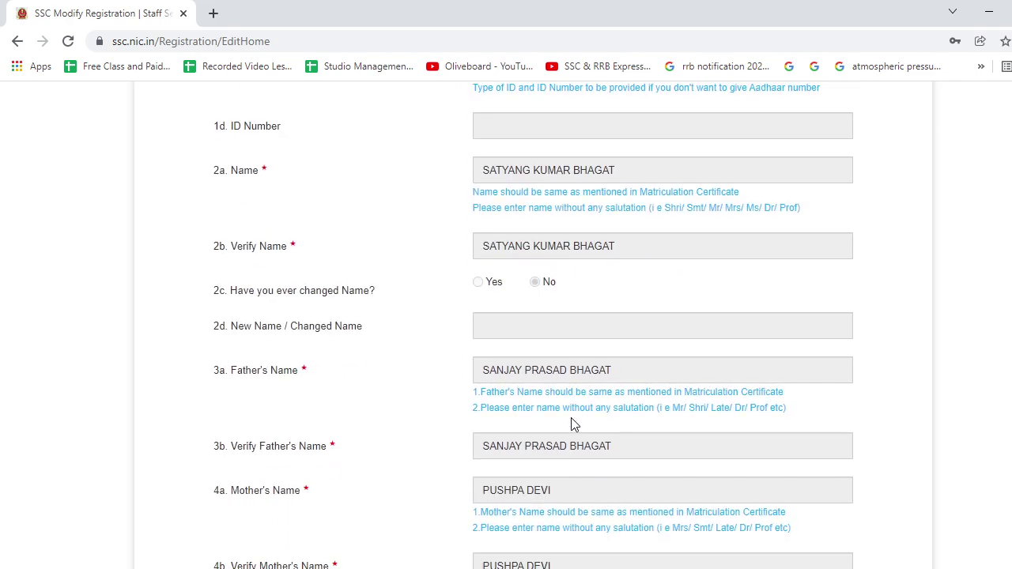
scroll(574, 425, down, 2)
scroll(575, 425, down, 1)
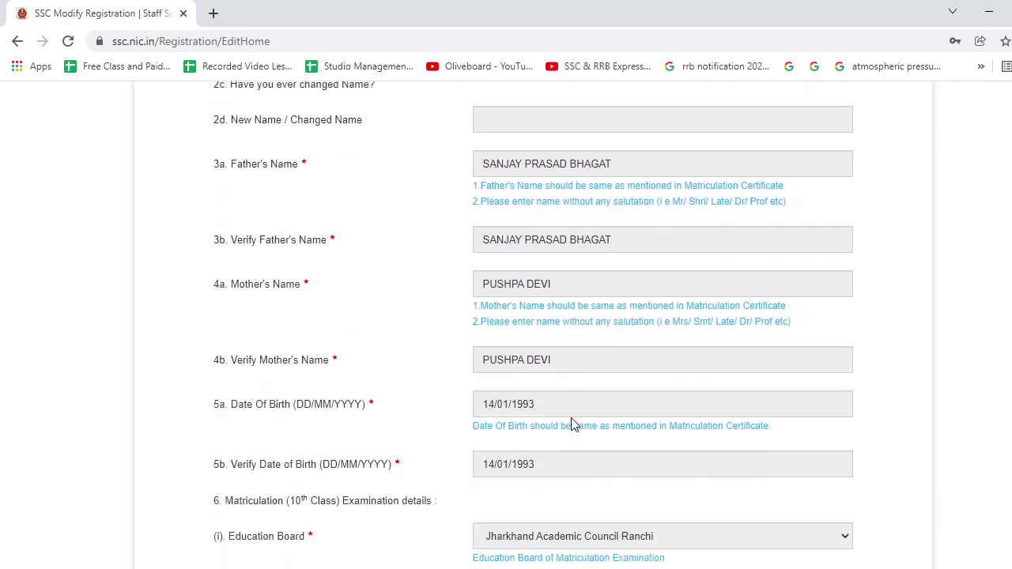
scroll(572, 422, up, 7)
click(906, 293)
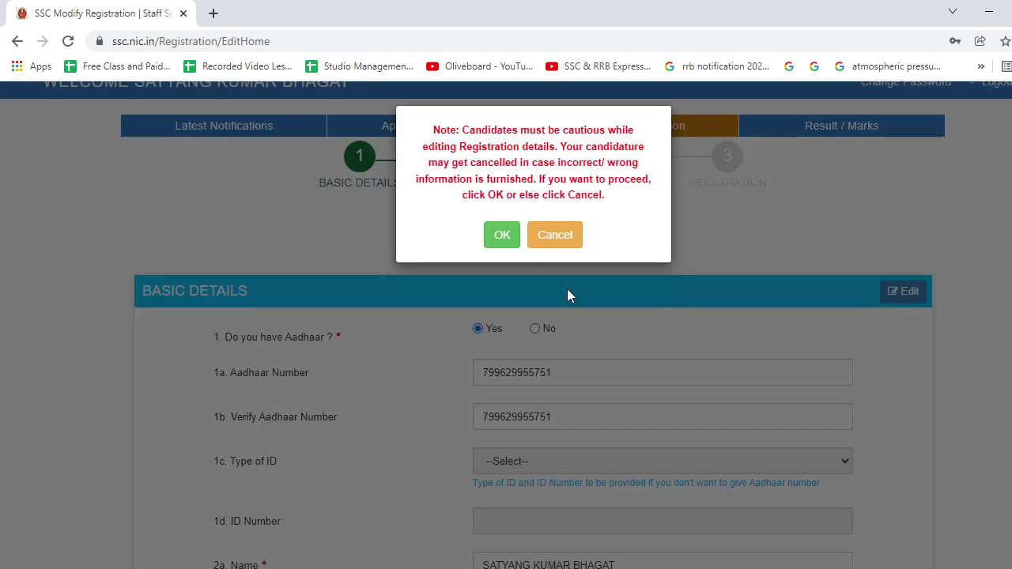
click(503, 236)
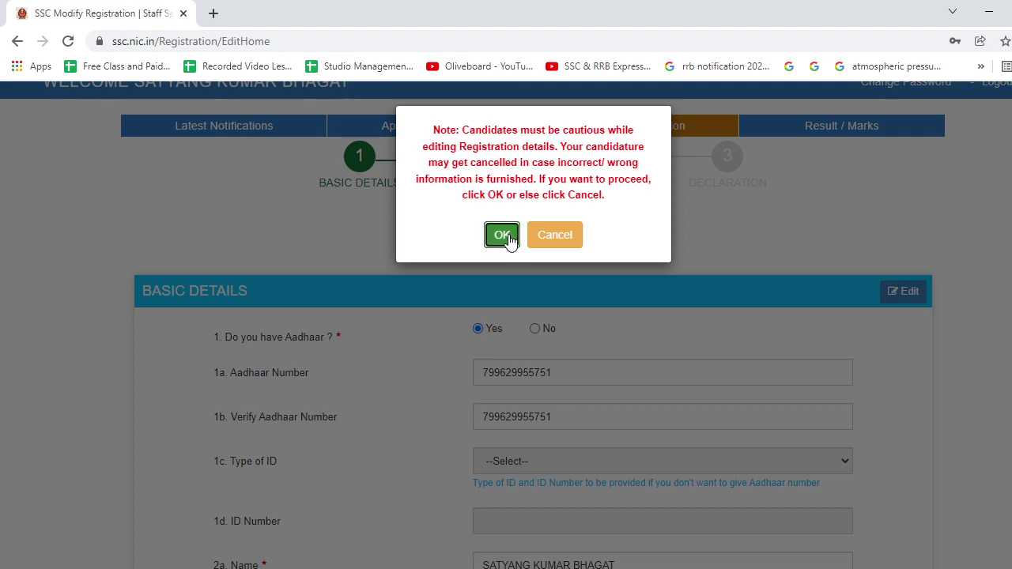
scroll(550, 378, down, 6)
scroll(547, 377, down, 3)
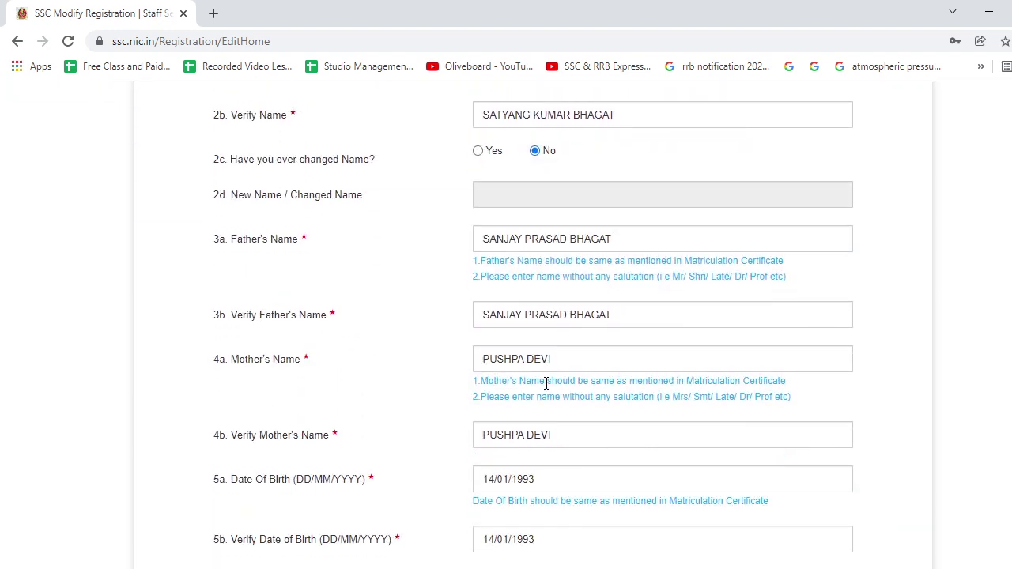
click(542, 347)
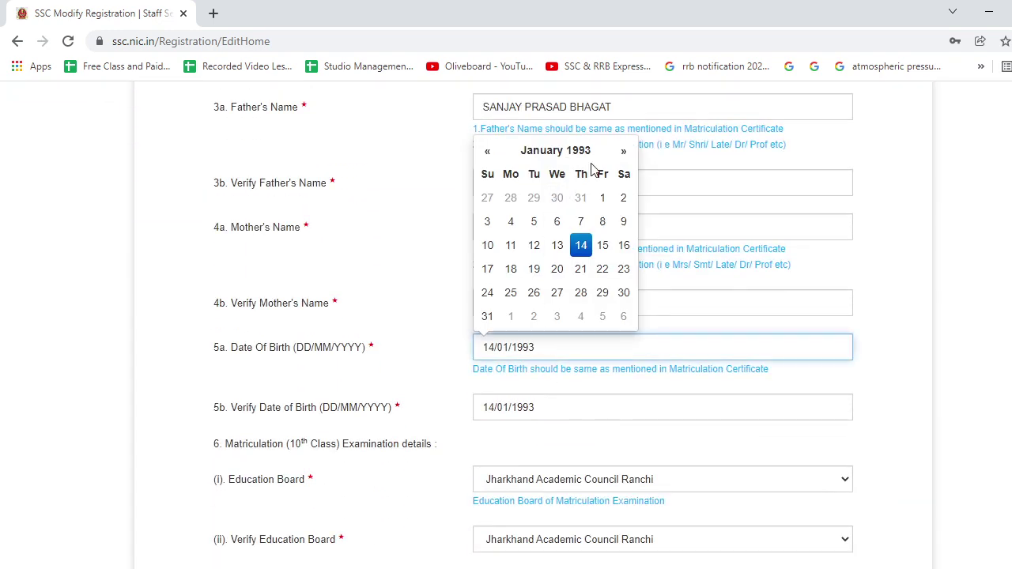
click(620, 151)
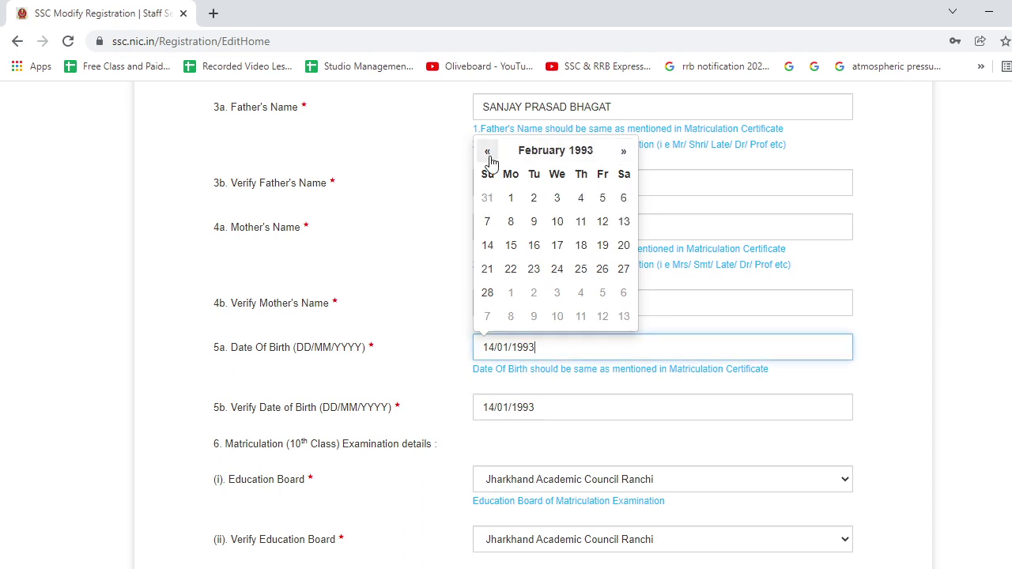
click(488, 153)
click(558, 154)
click(620, 182)
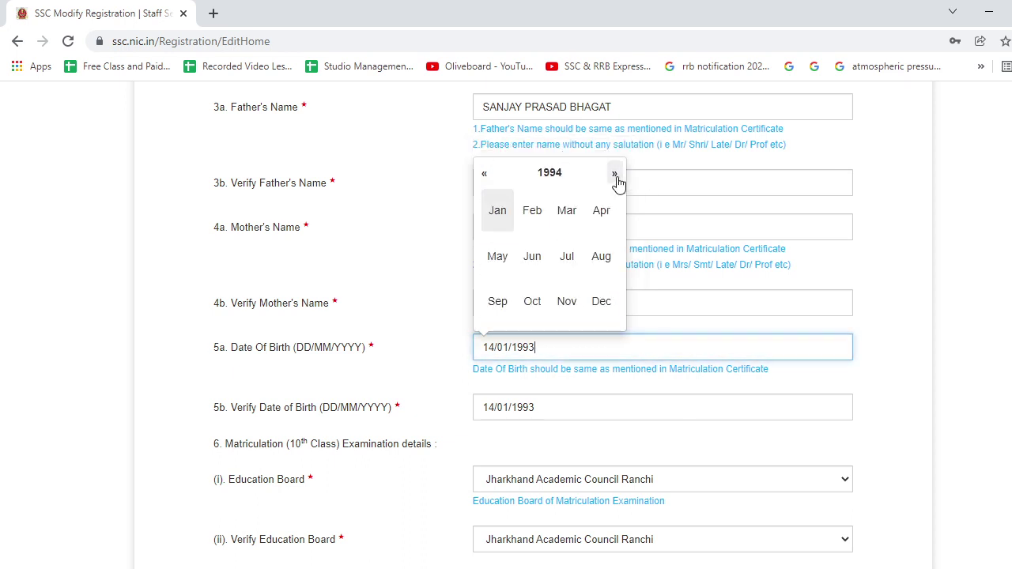
click(619, 182)
click(614, 187)
click(505, 215)
click(487, 245)
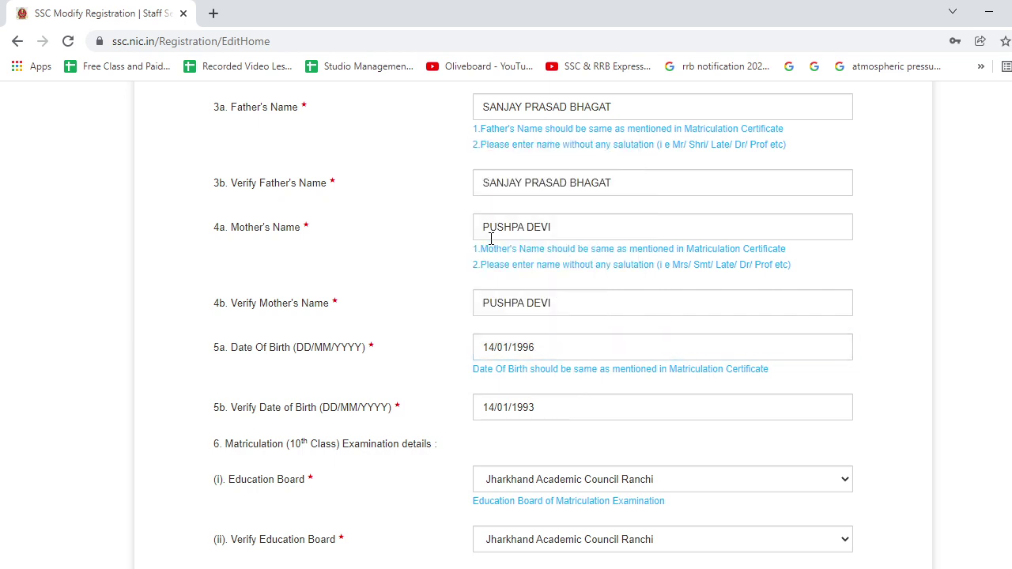
click(536, 409)
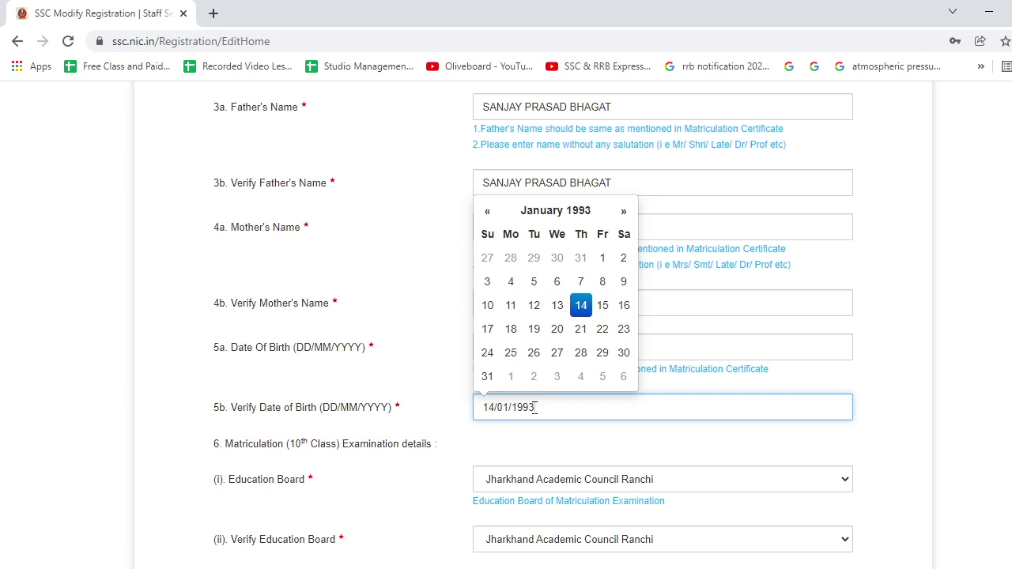
click(589, 212)
click(615, 237)
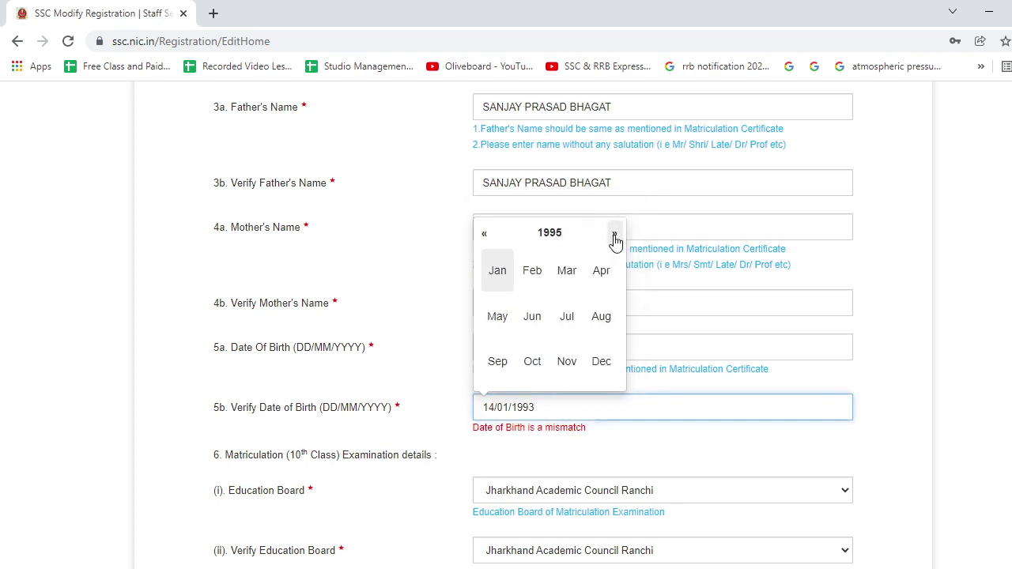
click(616, 238)
click(500, 277)
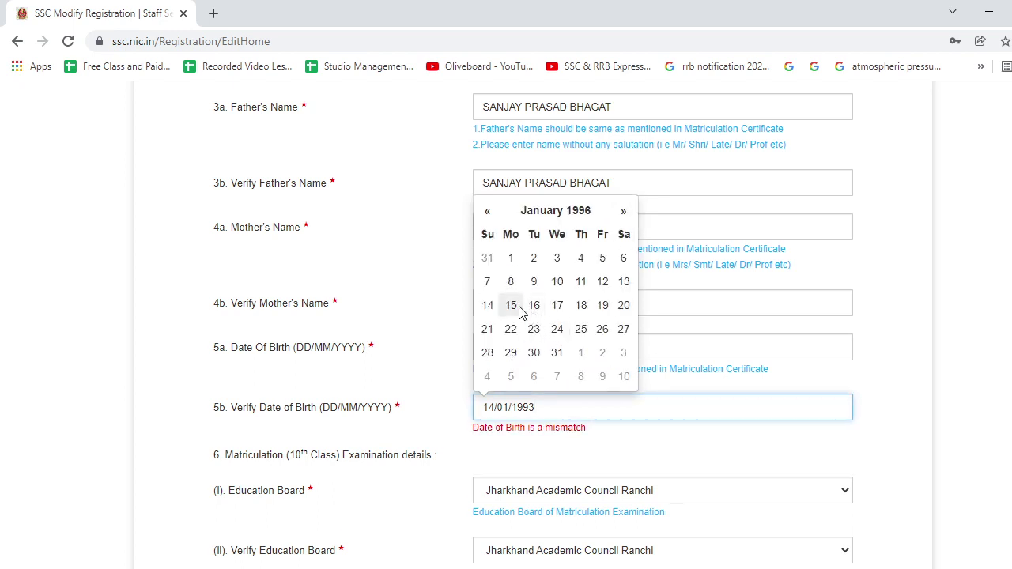
click(488, 307)
scroll(513, 417, down, 8)
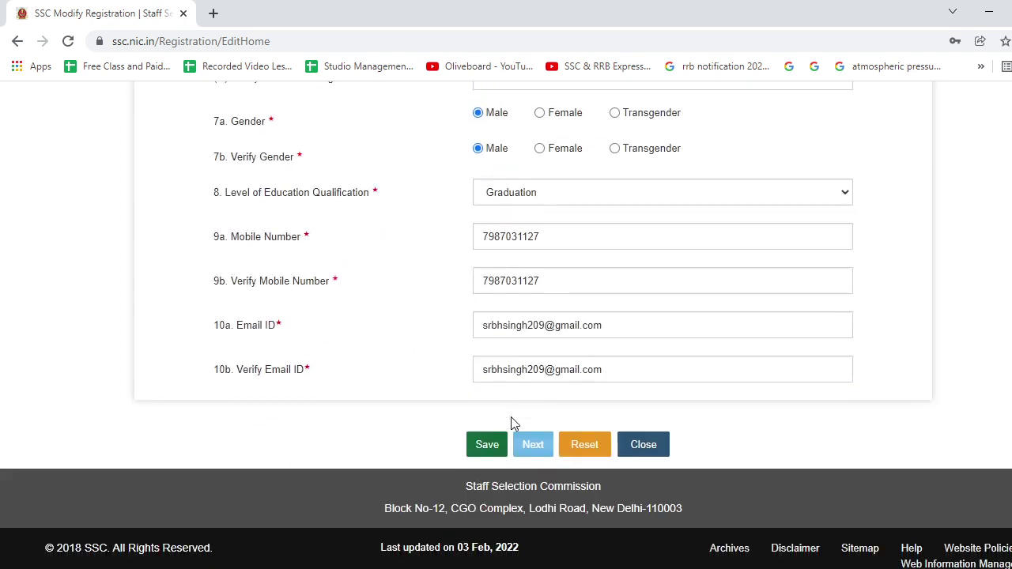
Save the updated basic details, agree to the declaration and submit the modified registration.
click(487, 445)
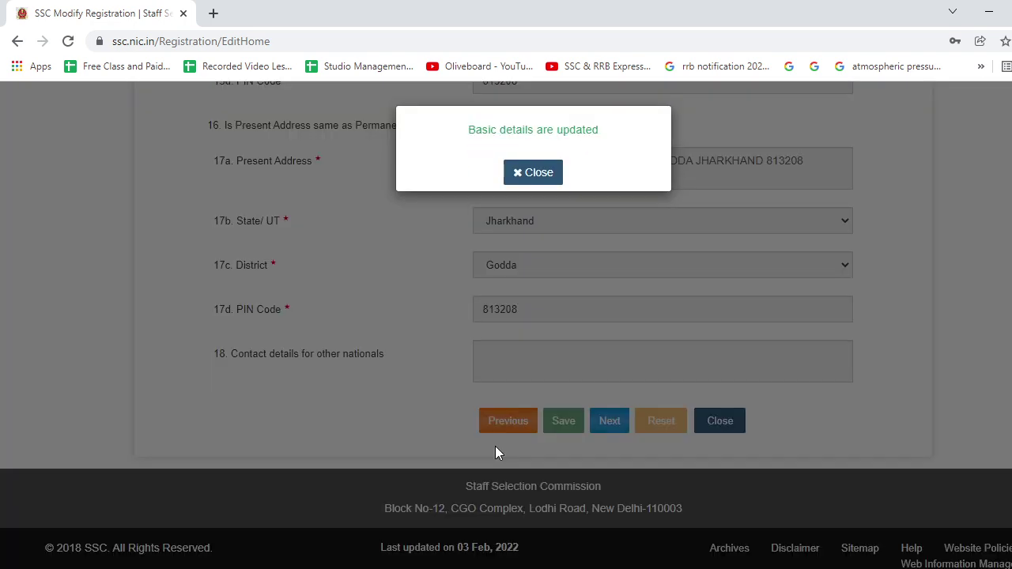
click(537, 174)
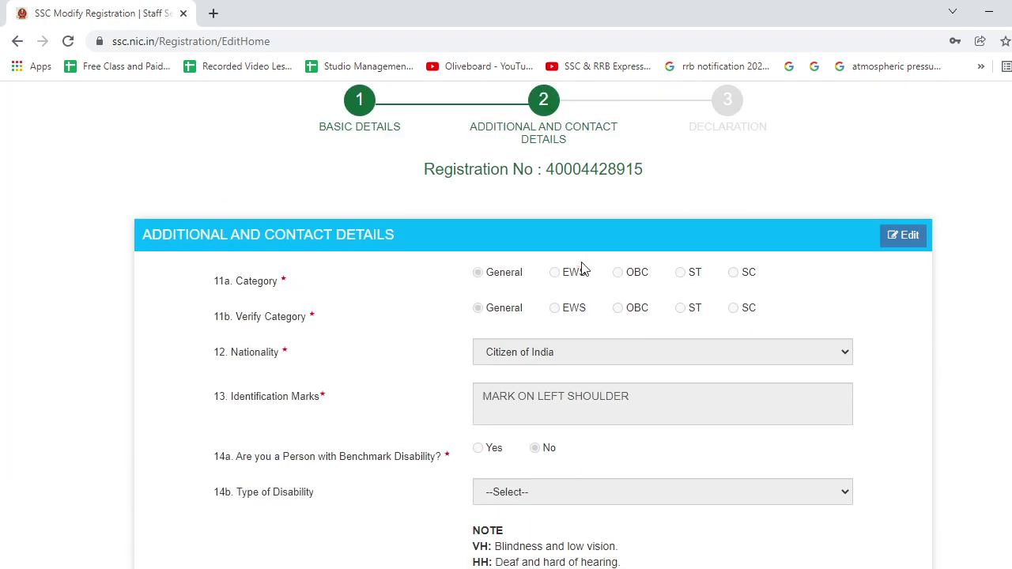
scroll(581, 265, down, 10)
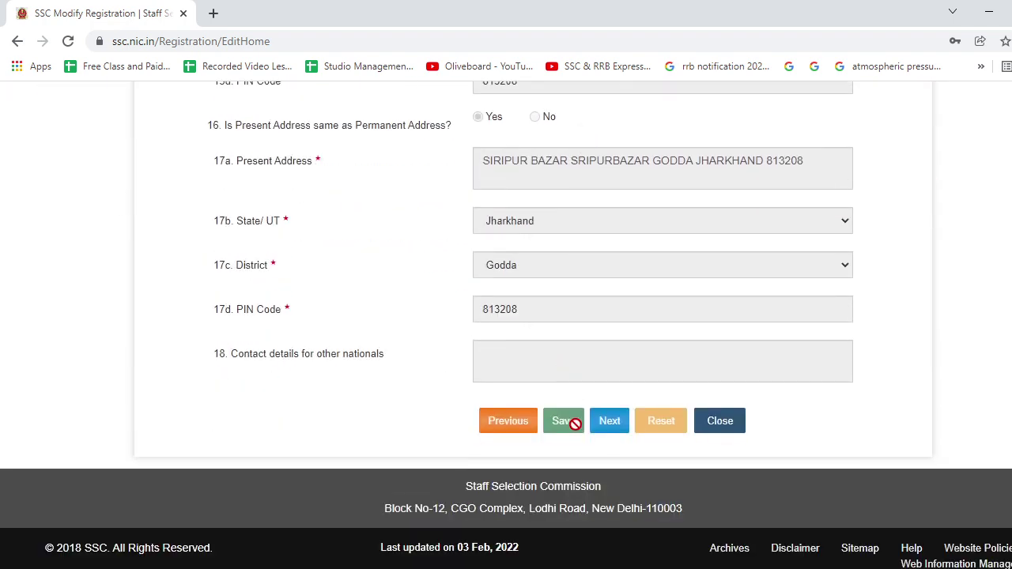
click(603, 423)
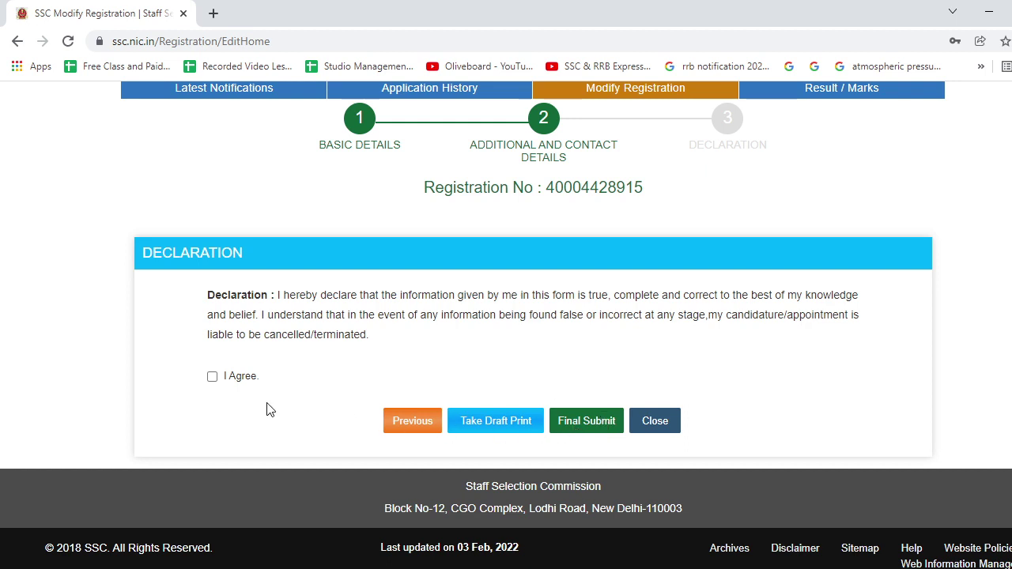
click(213, 377)
click(585, 421)
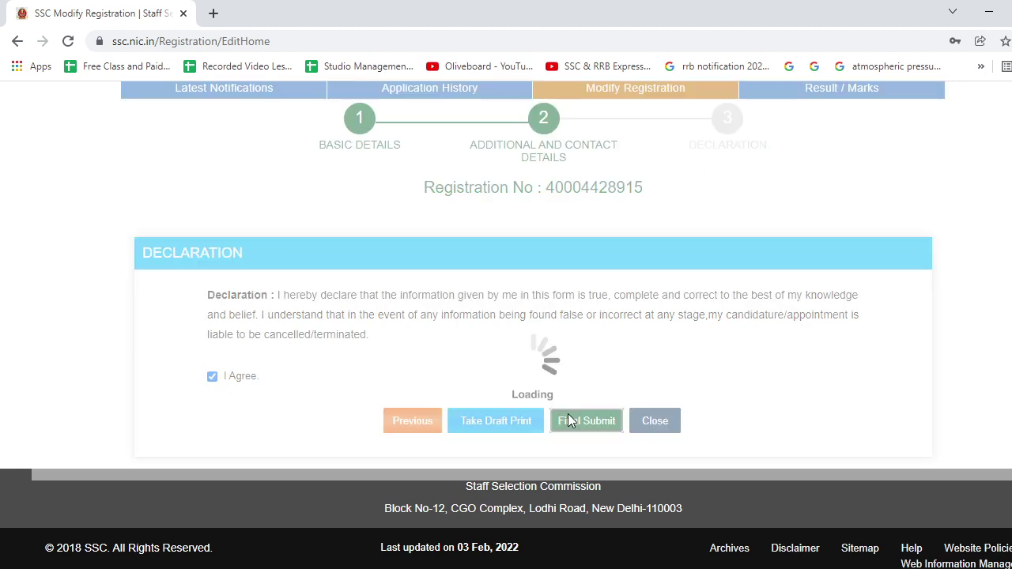
Enter the mobile OTP, clear the email OTP field, fix the captcha and submit.
click(539, 271)
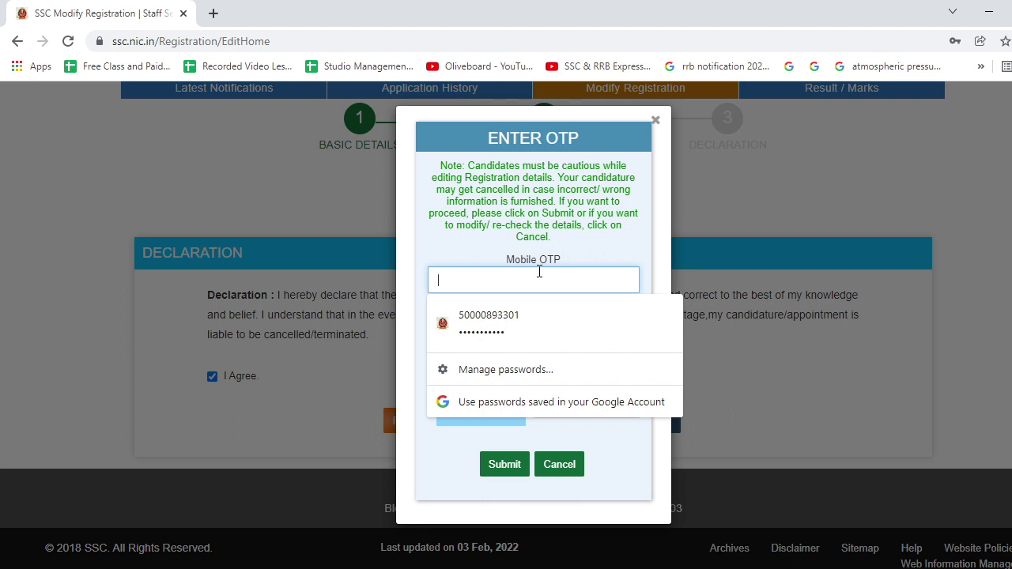
text(••)
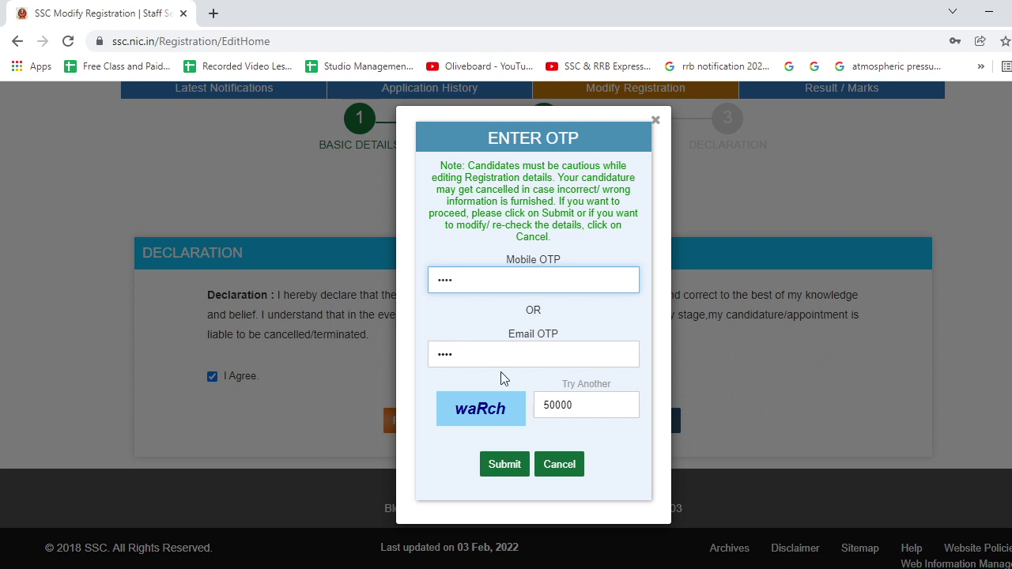
drag(499, 360, 428, 377)
key(BackSpace)
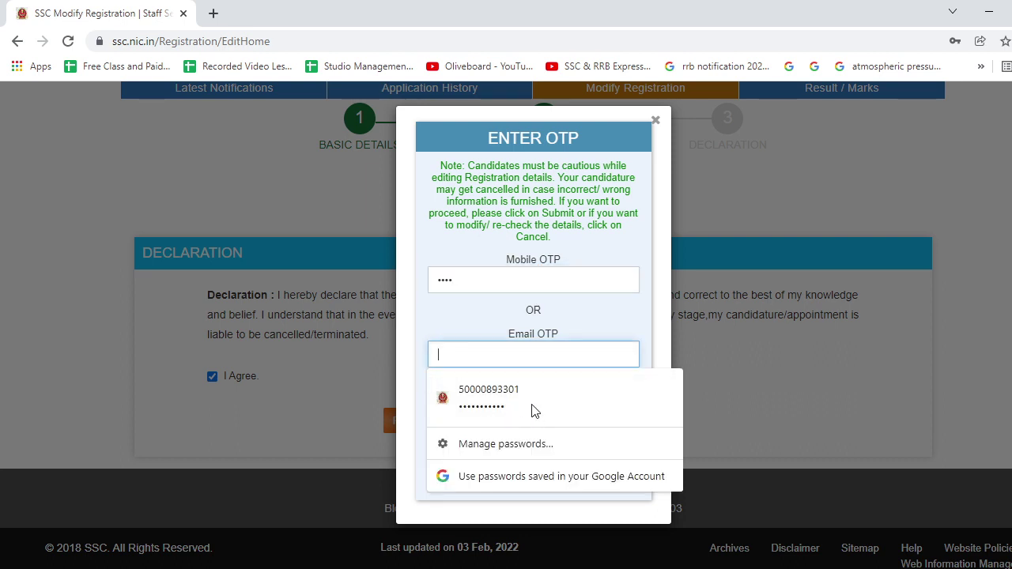
click(940, 203)
double_click(590, 406)
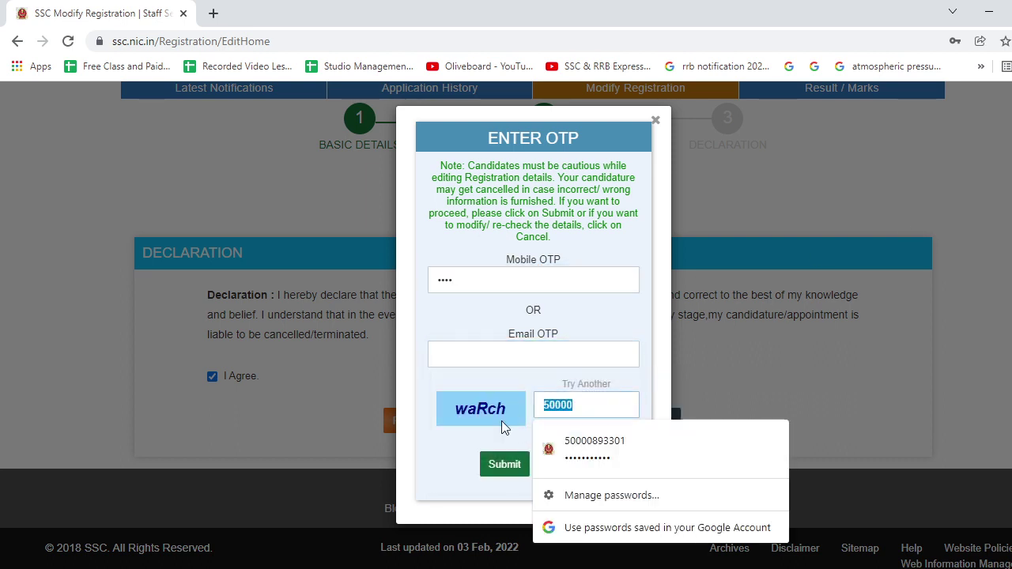
text(waRch)
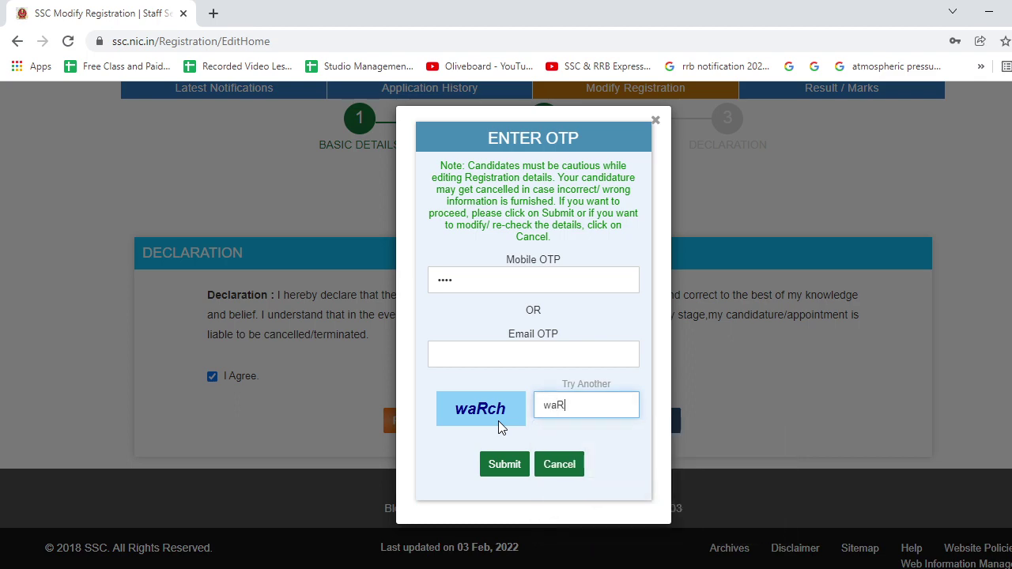
click(507, 473)
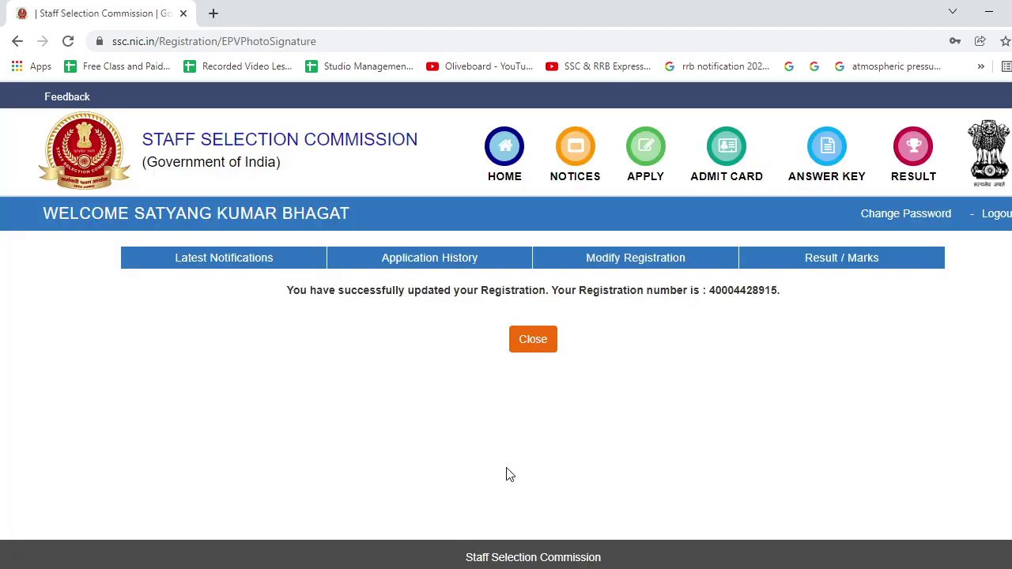
Reopen the CHSL 2021 form and choose centres CR-Lucknow(3010), CR-Kanpur(3009), CR-Varanasi(3013).
click(533, 346)
scroll(348, 356, down, 3)
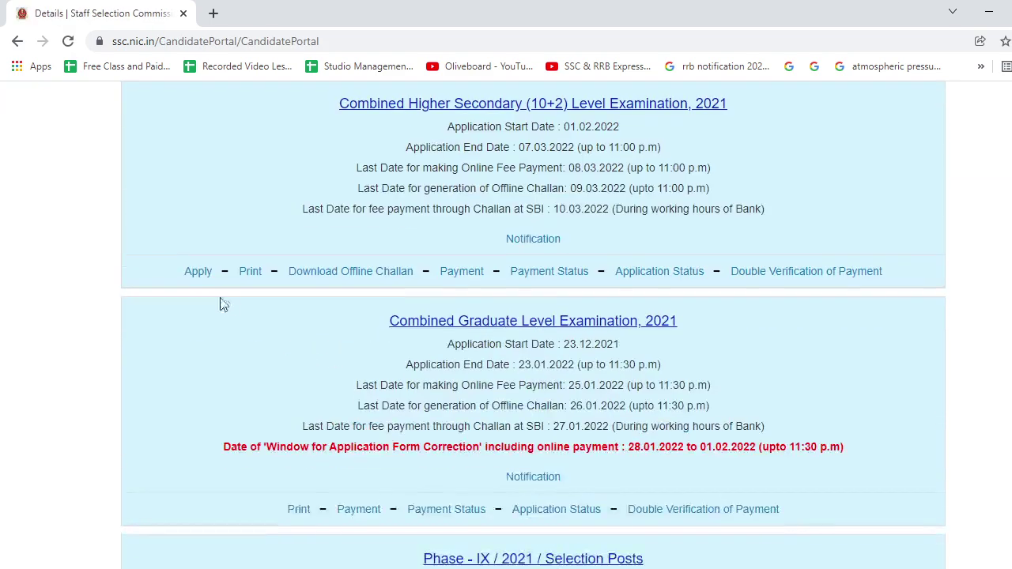
click(199, 273)
scroll(376, 361, down, 10)
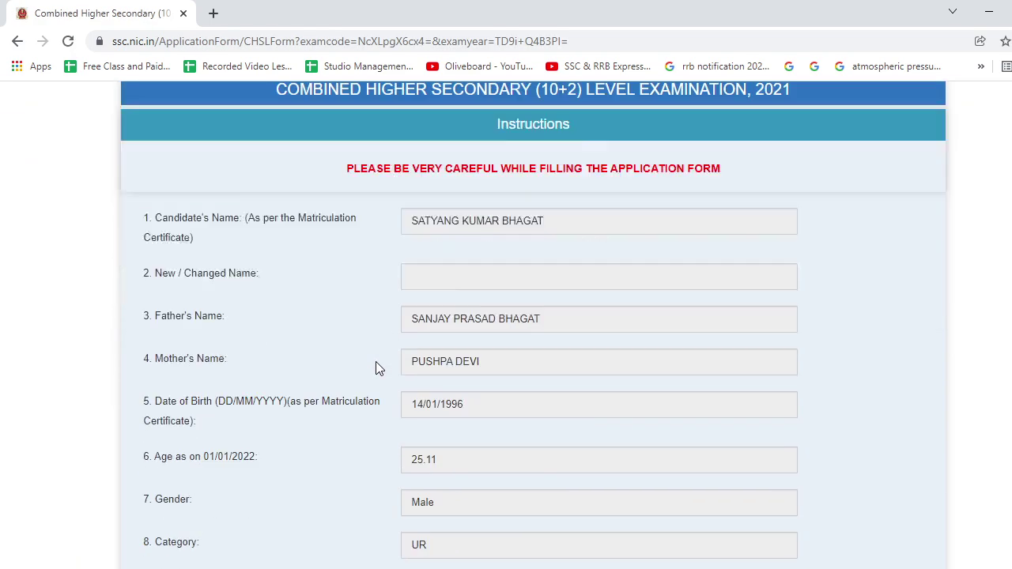
scroll(377, 366, down, 3)
scroll(377, 366, up, 2)
click(464, 176)
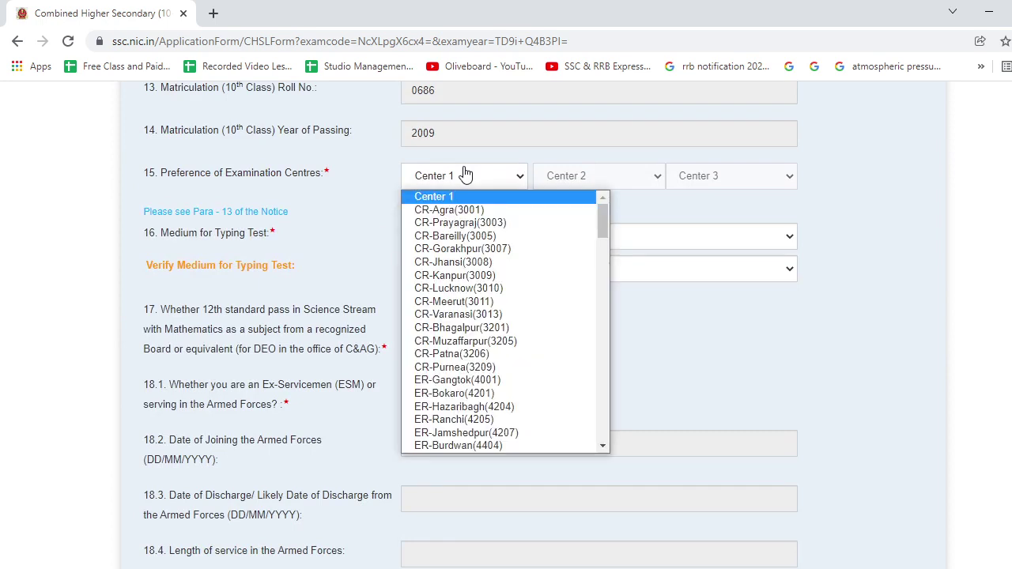
click(470, 290)
click(599, 175)
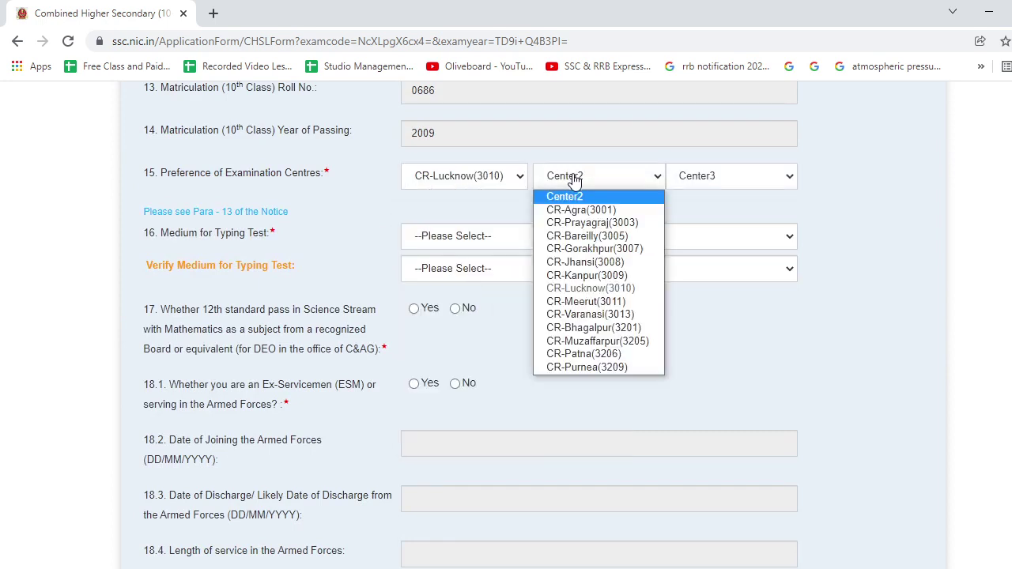
click(615, 276)
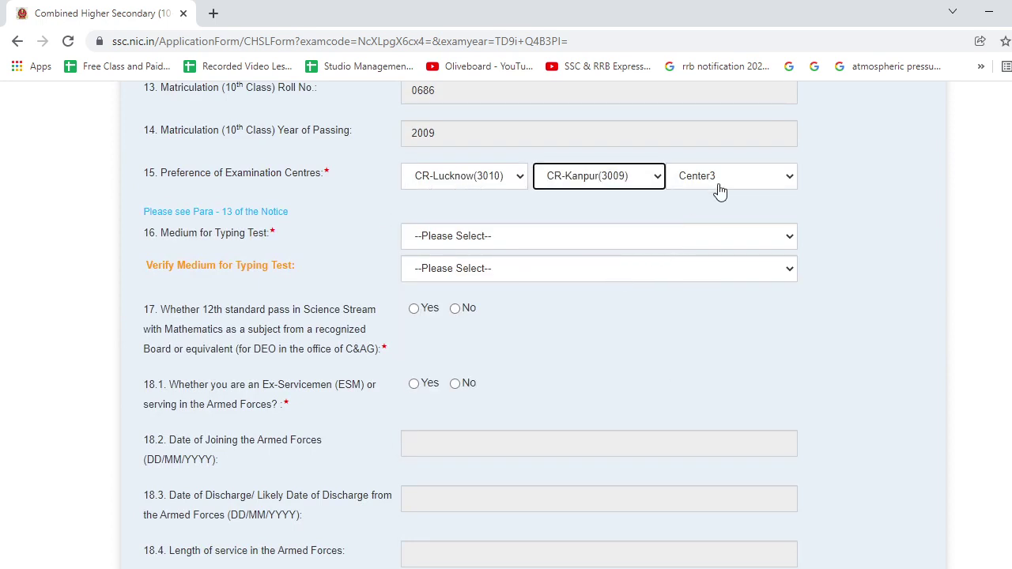
click(718, 184)
click(723, 314)
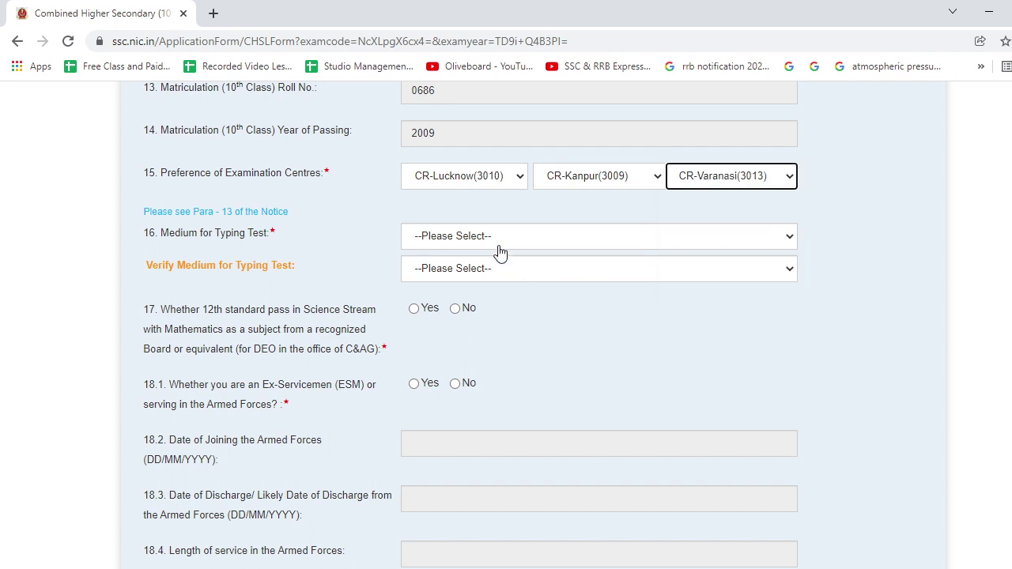
Set English as typing test medium in both dropdowns and answer Yes to question 17.
click(497, 245)
click(490, 270)
click(514, 270)
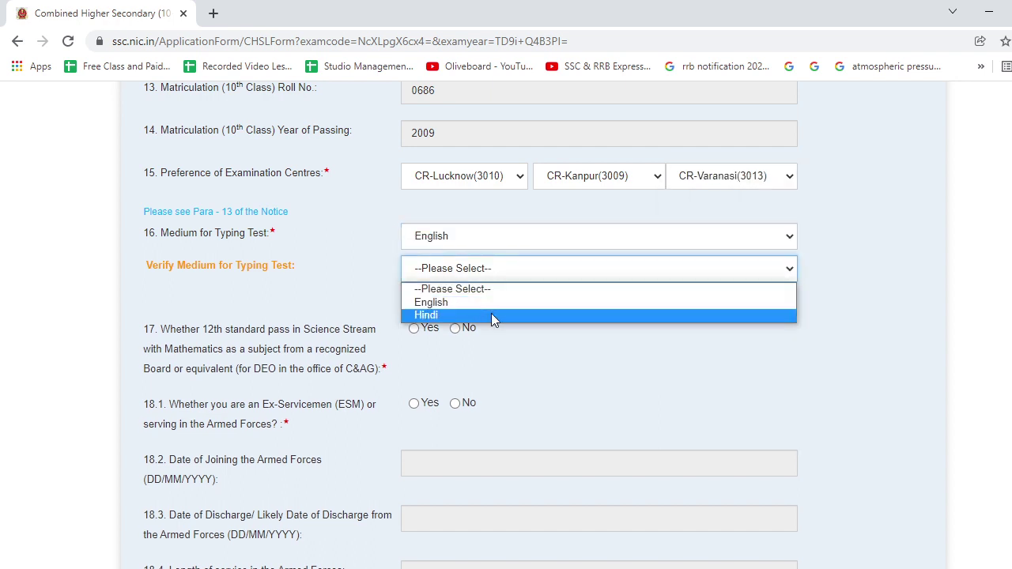
click(491, 304)
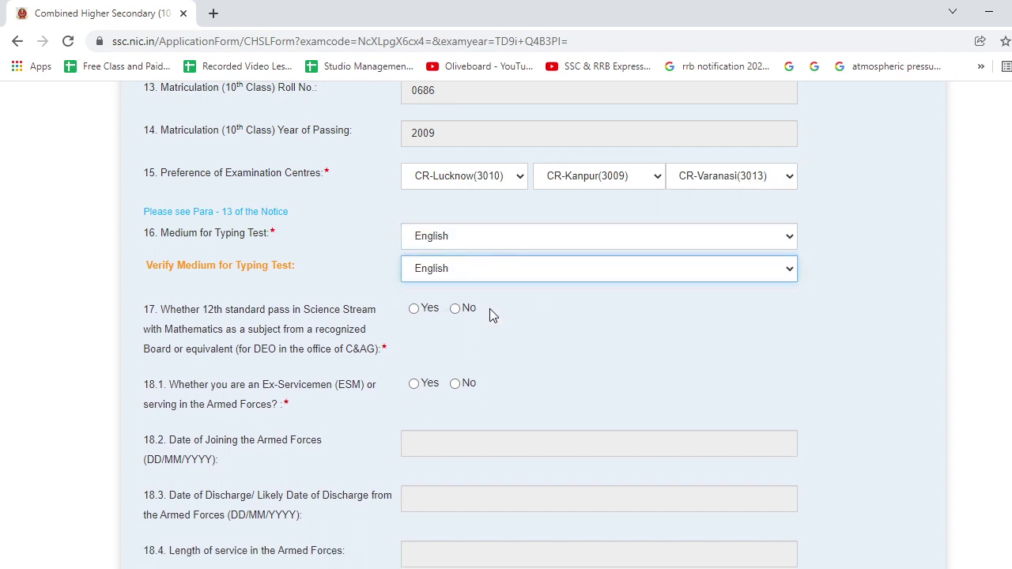
click(414, 308)
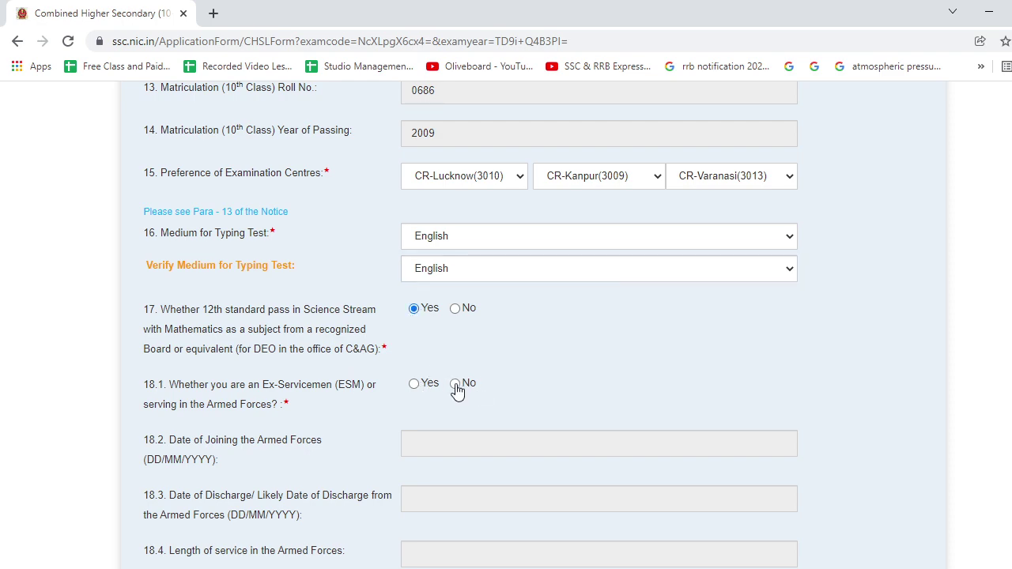
Answer No to ex-servicemen and age relaxation, and choose B.Sc. (Hons.) as highest qualification.
click(456, 385)
scroll(457, 387, down, 9)
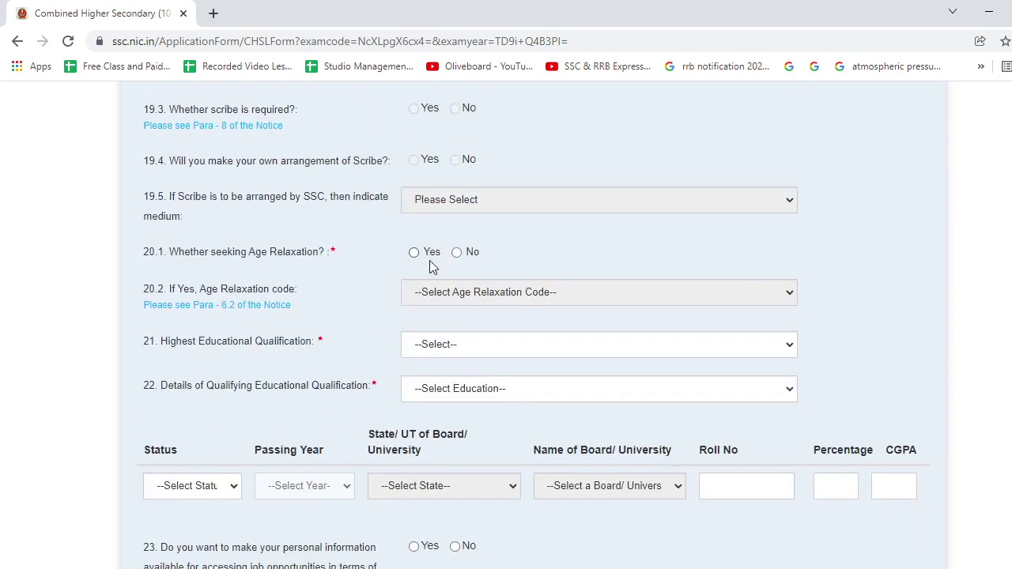
click(456, 252)
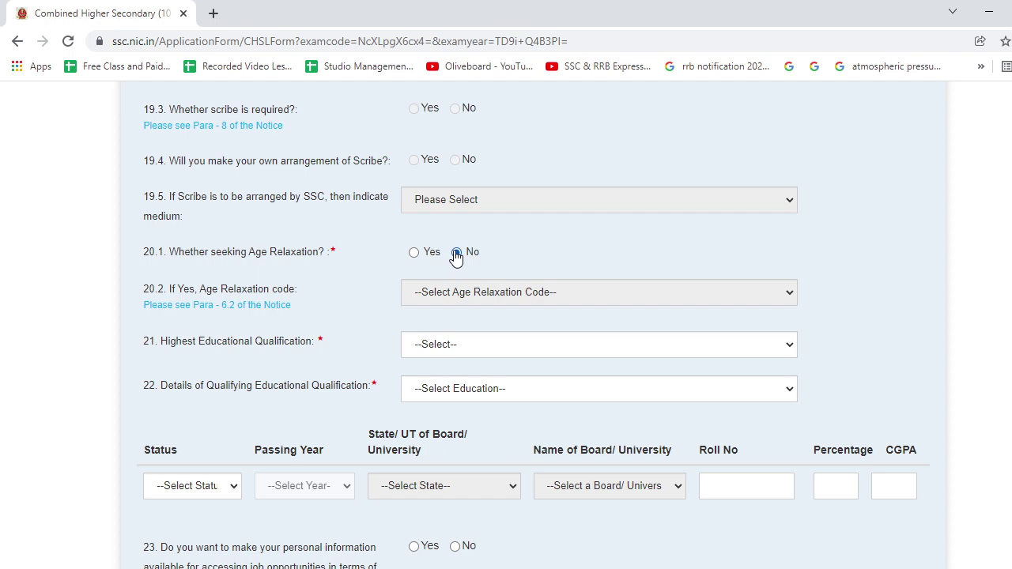
click(467, 343)
scroll(461, 273, down, 2)
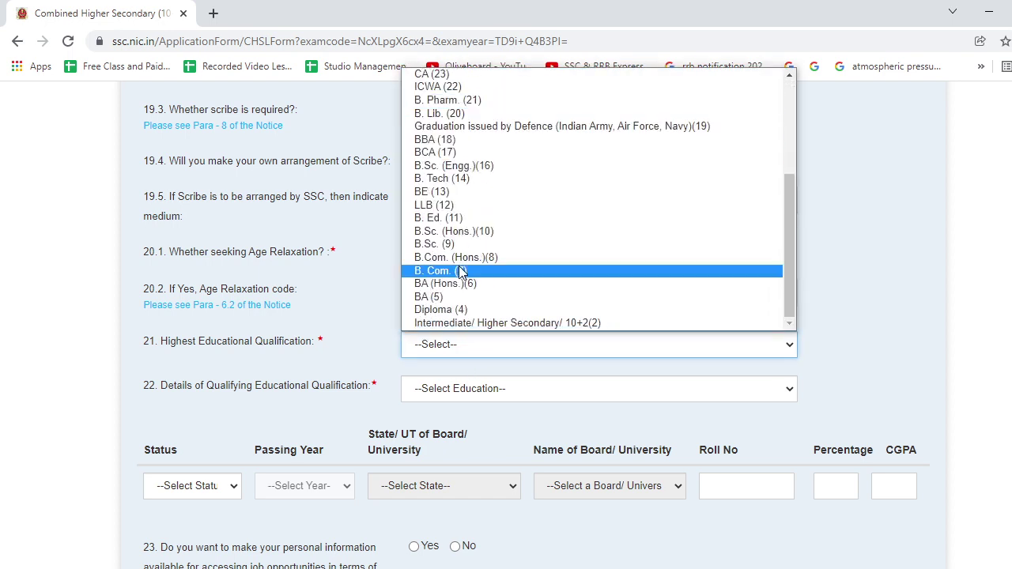
click(469, 231)
Record 12th Standard as Passed in 2012 from Bihar School Examination Board.
click(475, 387)
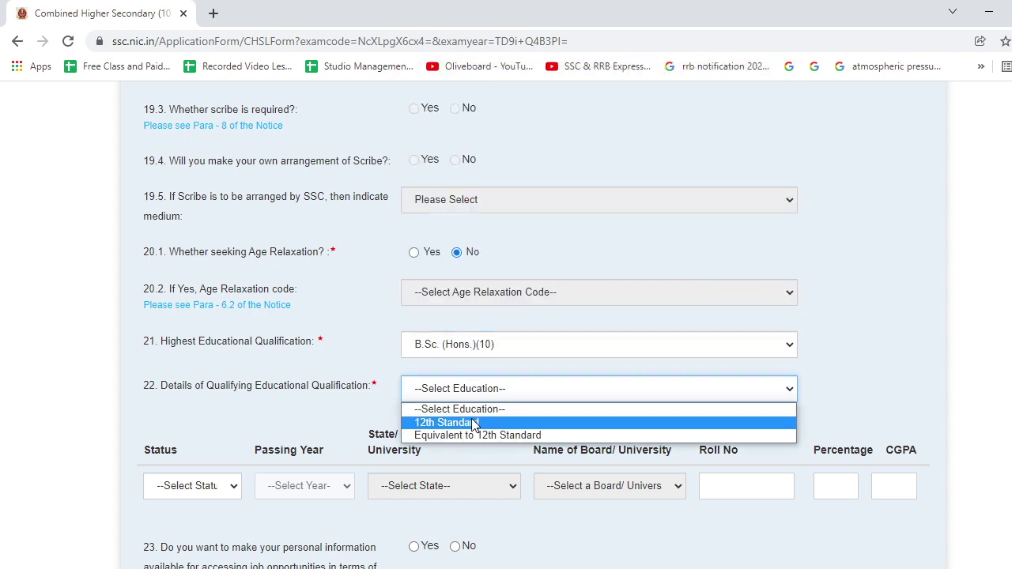
click(473, 420)
click(234, 487)
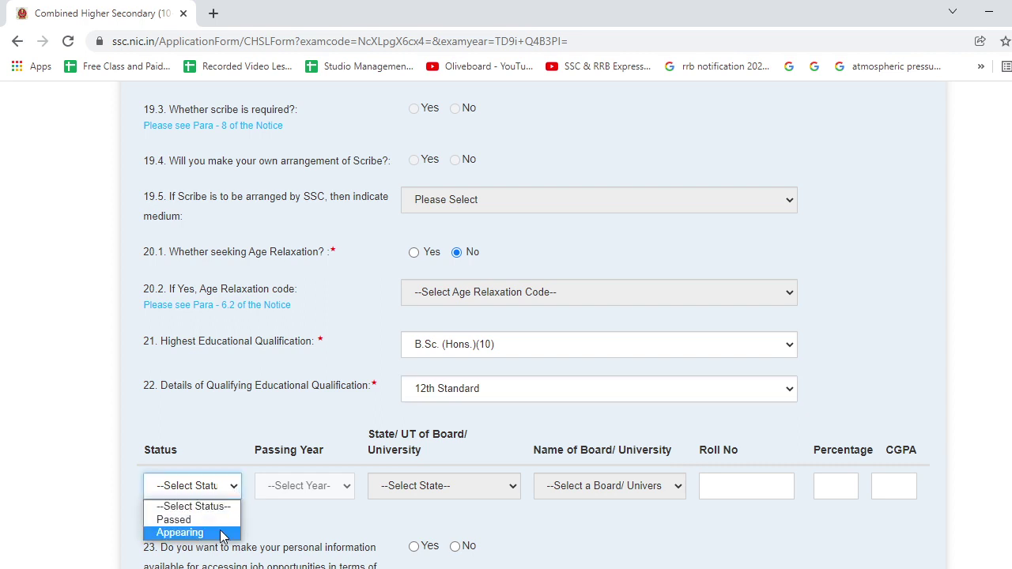
click(229, 517)
scroll(332, 395, down, 8)
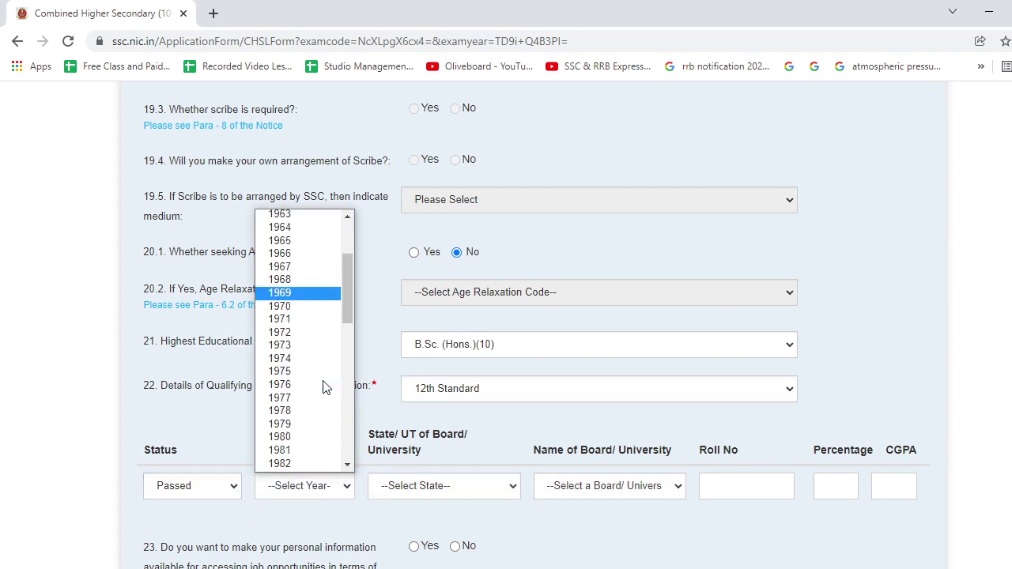
scroll(316, 395, down, 1)
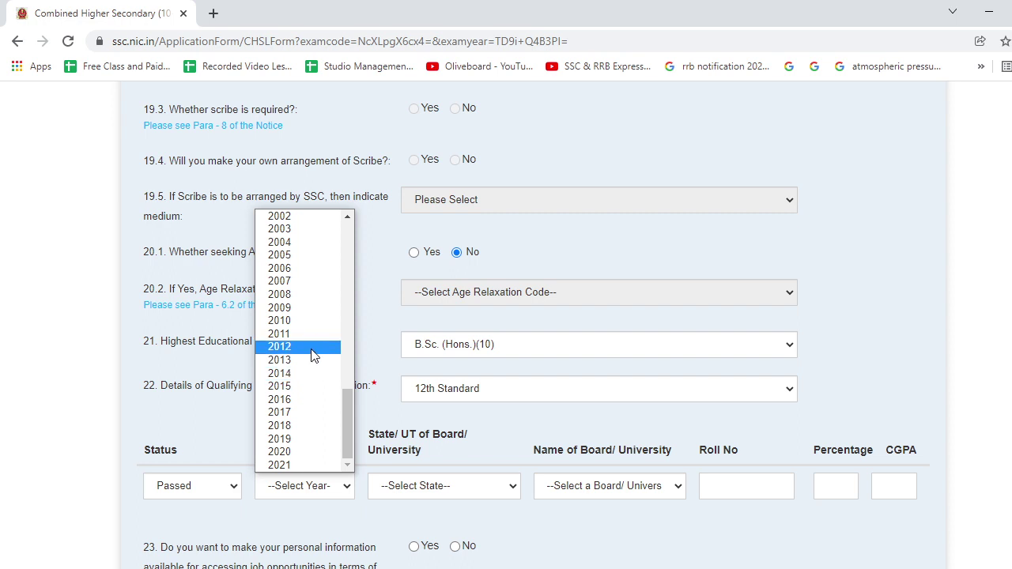
click(313, 349)
scroll(373, 430, down, 2)
click(446, 360)
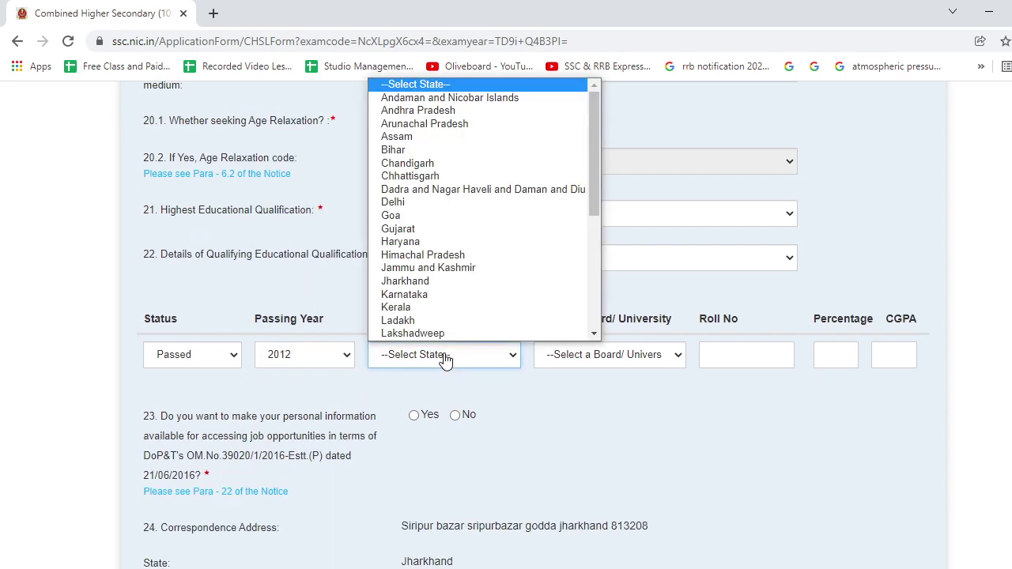
scroll(439, 294, down, 3)
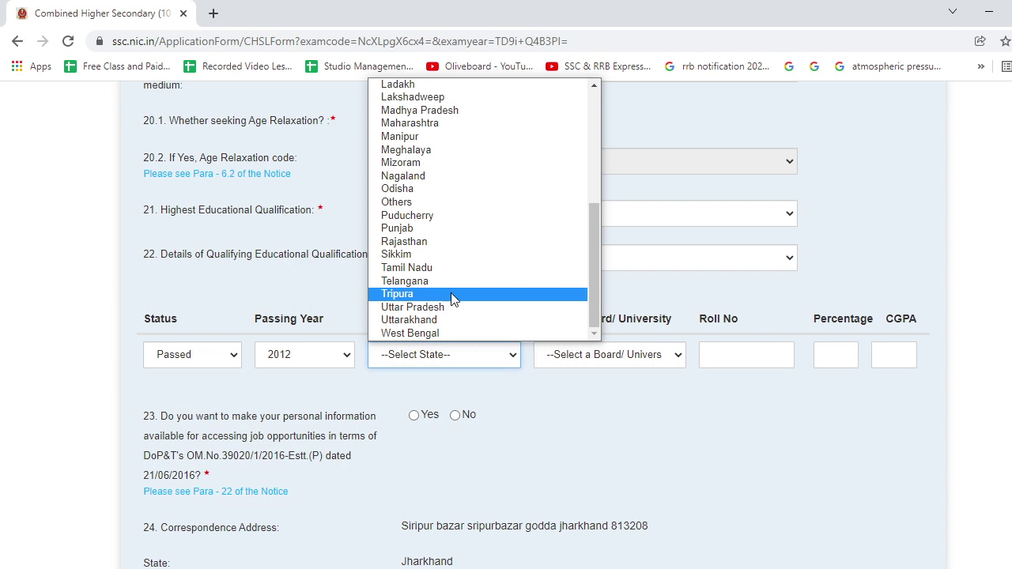
scroll(447, 238, up, 5)
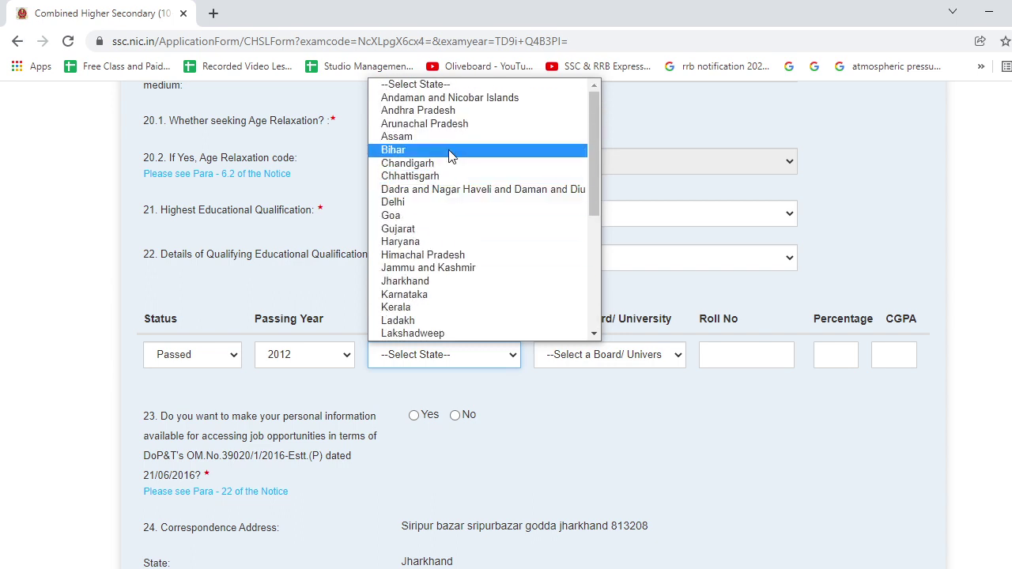
click(448, 147)
click(676, 356)
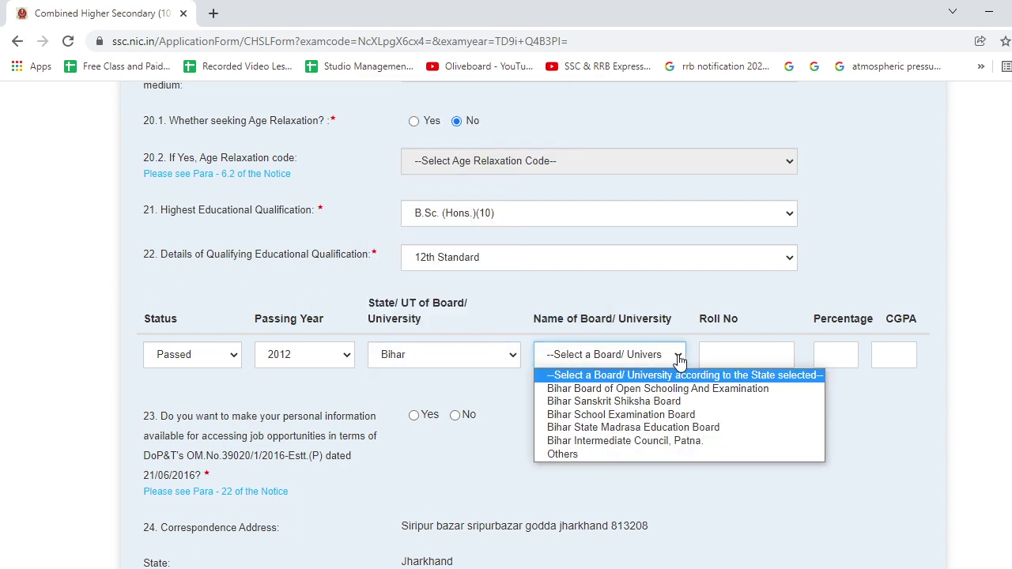
click(664, 417)
Enter the 12th Standard roll number and 69.5 percent, and answer No to question 23.
click(747, 356)
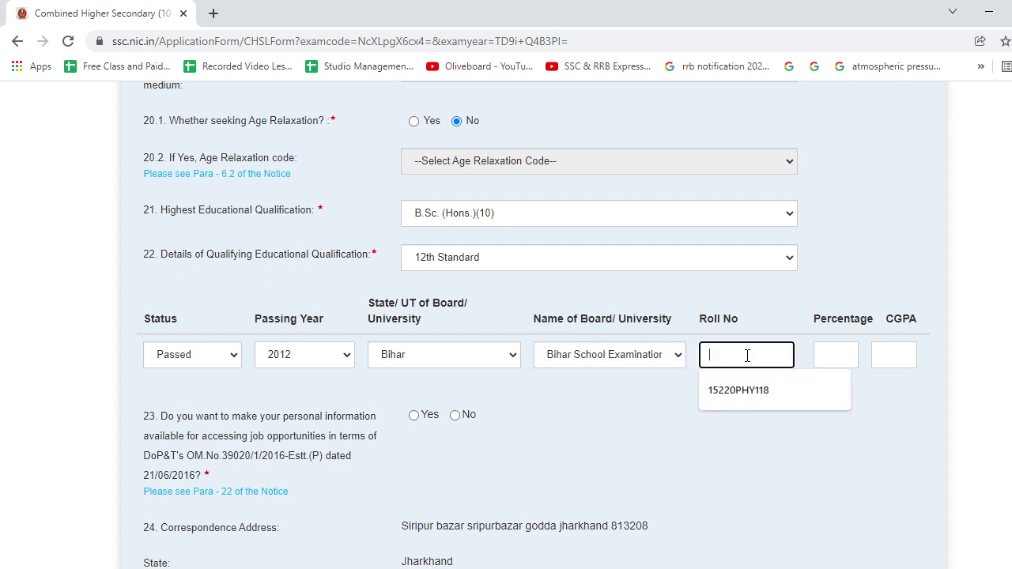
click(847, 361)
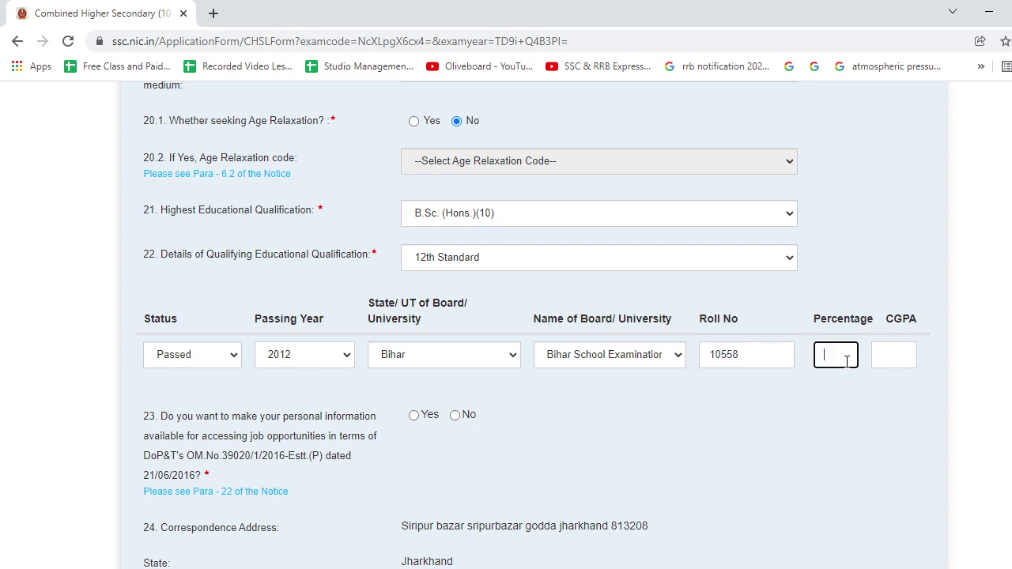
text(69.5)
scroll(421, 317, down, 2)
scroll(421, 313, down, 2)
click(457, 150)
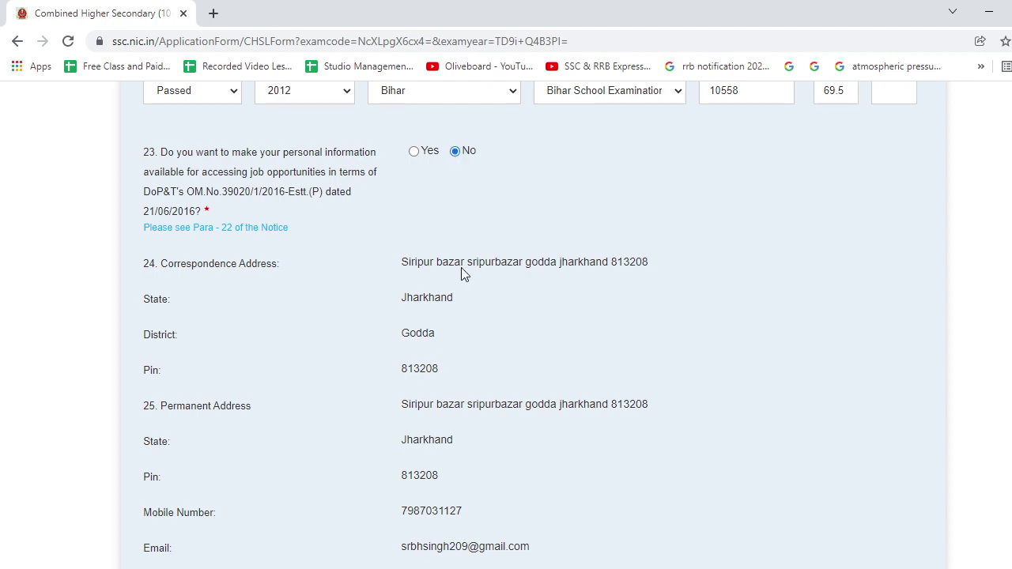
scroll(463, 300, down, 3)
scroll(471, 336, down, 2)
Upload photograph 20220107_150028 (2) (1).jpg from Downloads.
click(348, 396)
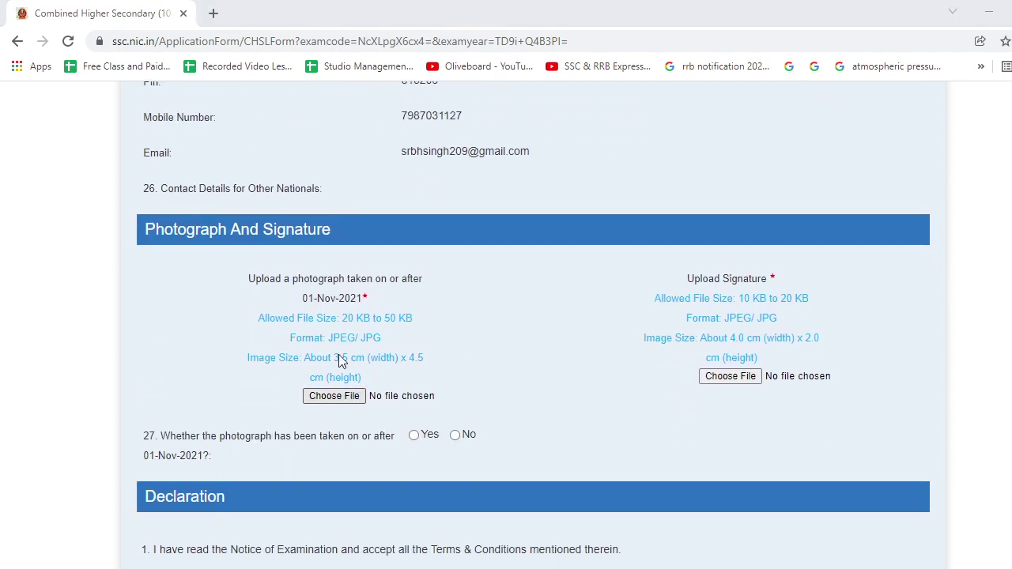
scroll(284, 261, down, 5)
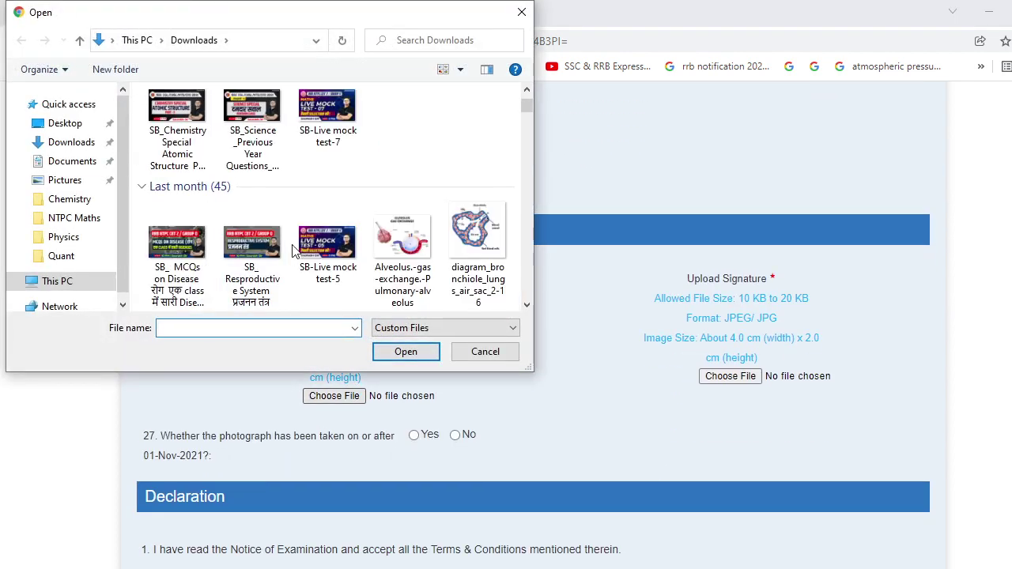
scroll(293, 250, down, 5)
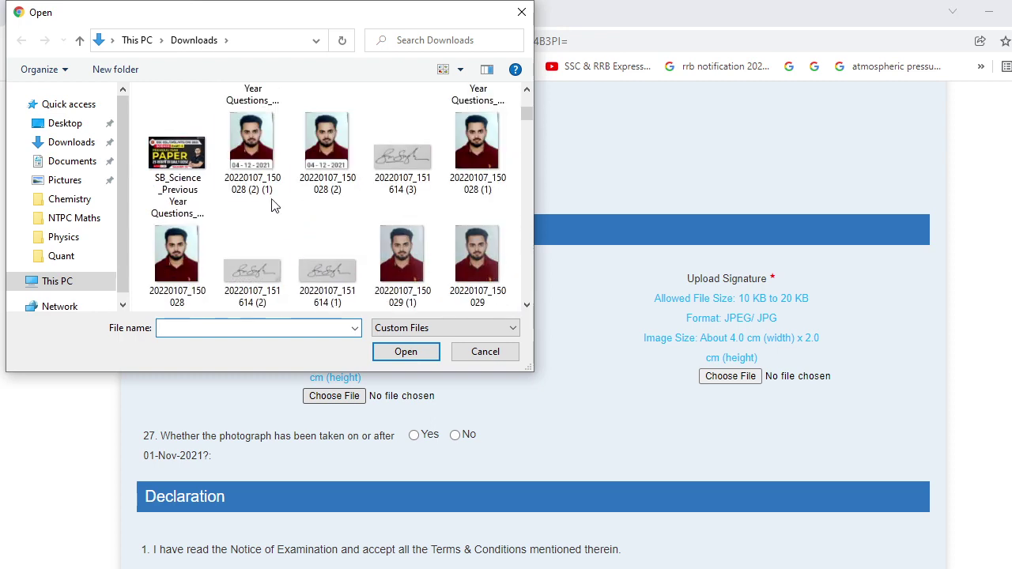
click(257, 163)
click(406, 351)
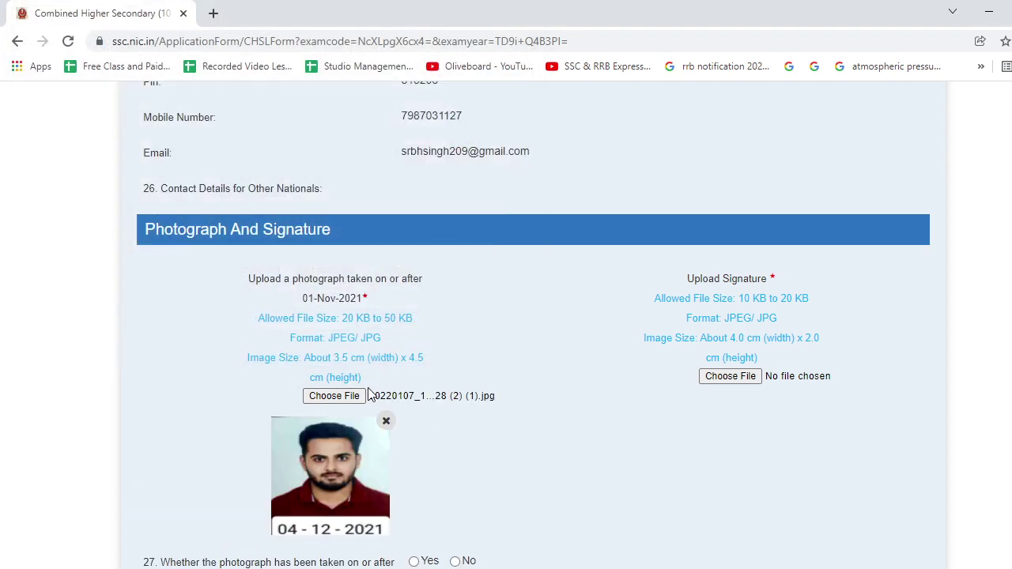
Upload signature 20220107_151614 (3).jpg and answer Yes to the photo-date question.
scroll(370, 395, down, 2)
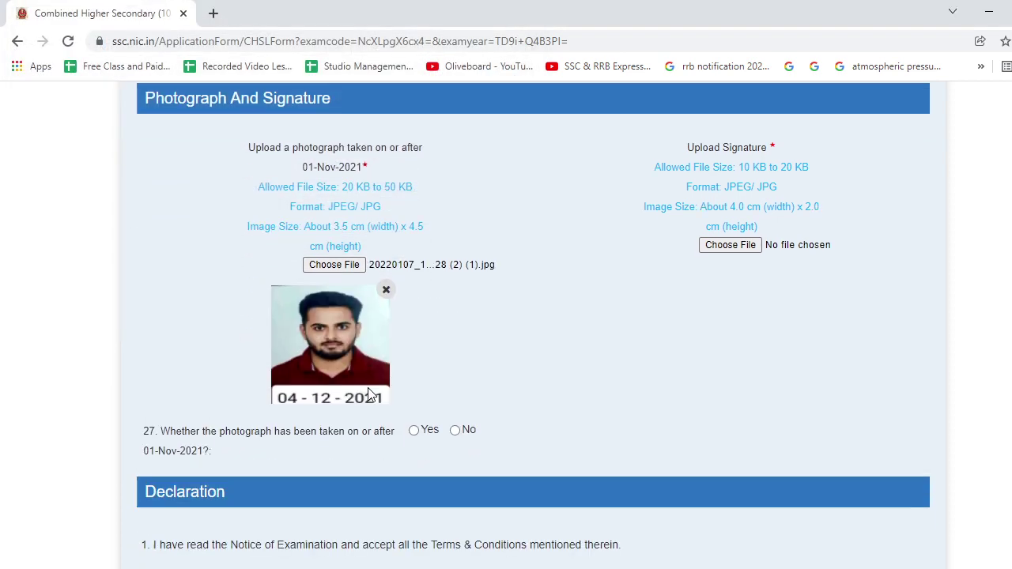
click(727, 250)
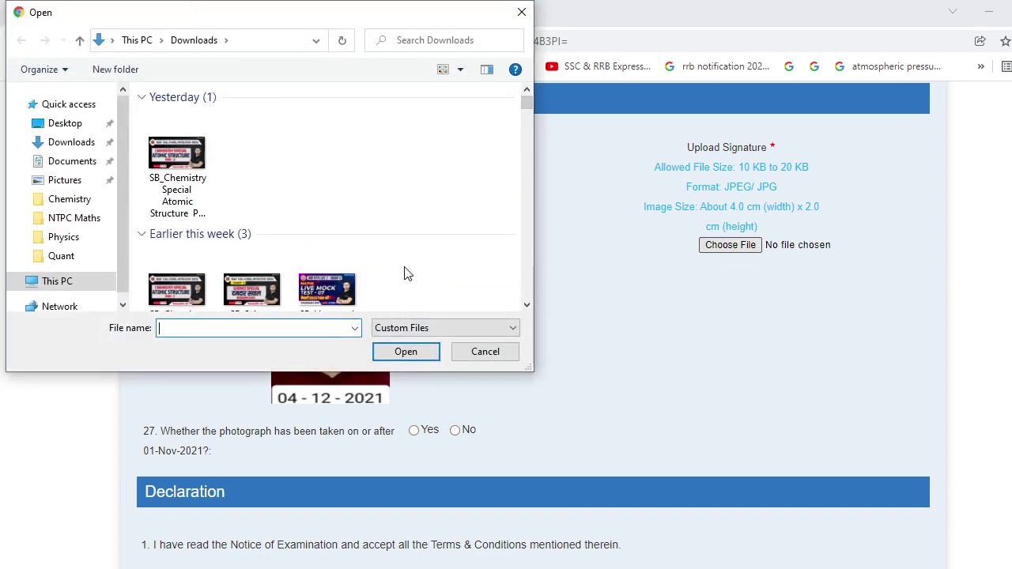
scroll(405, 261, down, 3)
scroll(402, 249, down, 5)
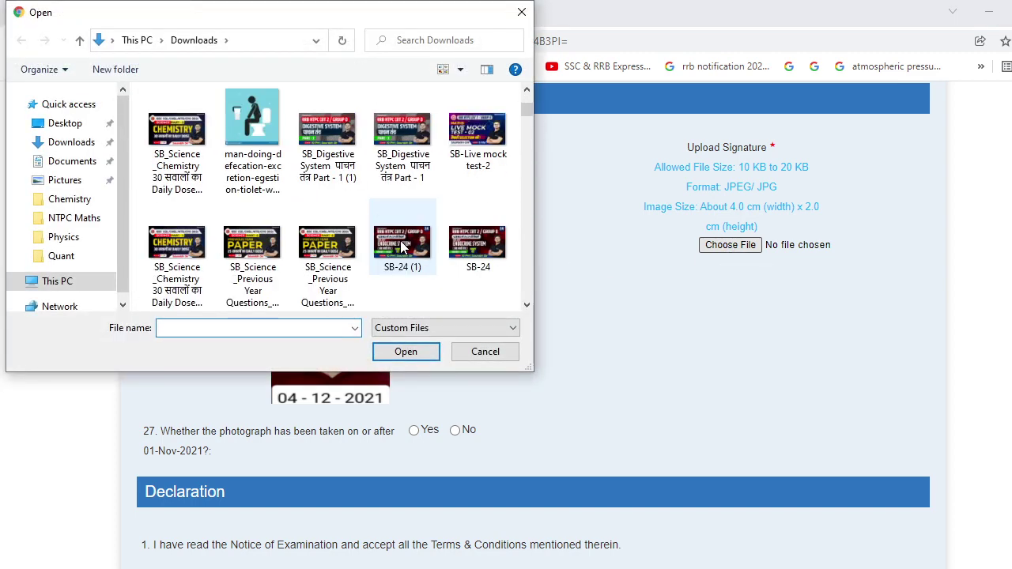
scroll(401, 248, up, 2)
click(402, 237)
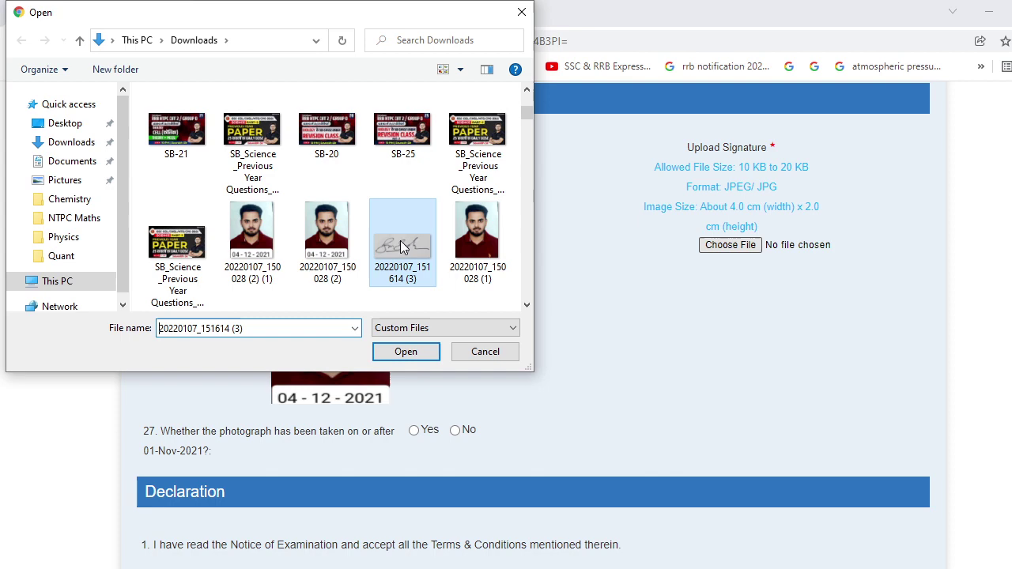
click(422, 356)
scroll(418, 352, down, 2)
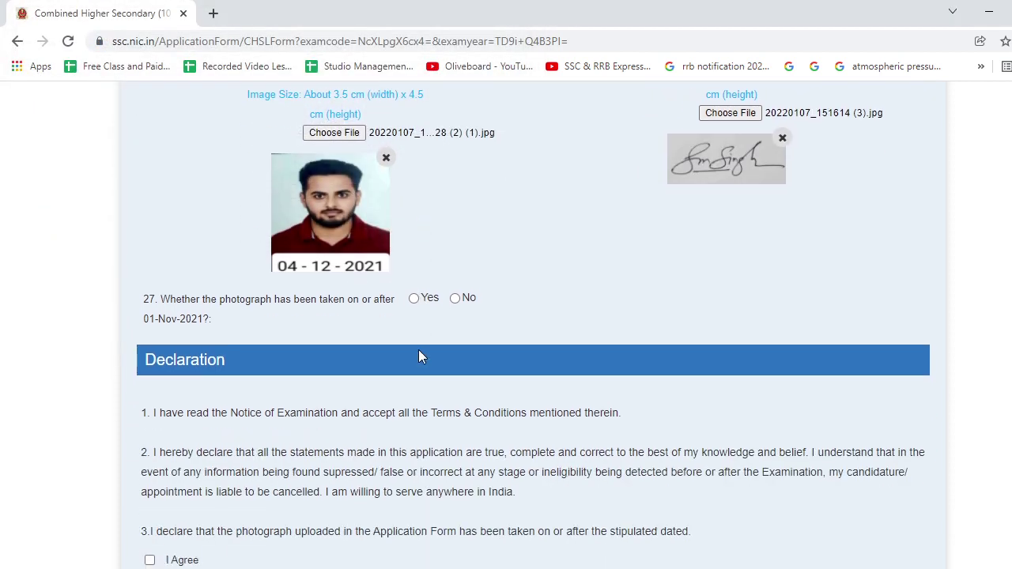
click(413, 300)
scroll(415, 320, down, 3)
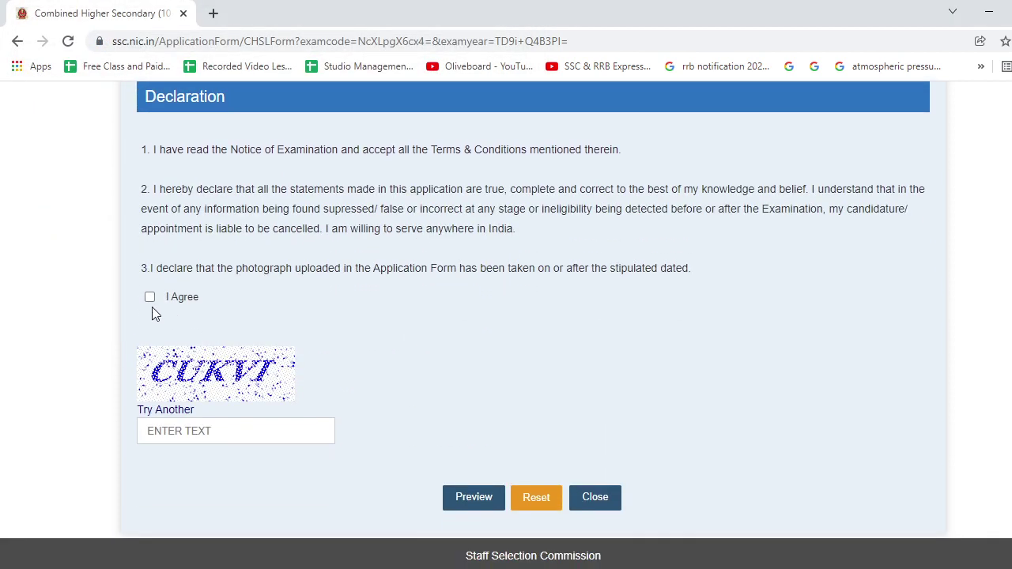
Agree to the declaration, enter the captcha CUKVI, and send the form to preview.
click(149, 298)
click(204, 440)
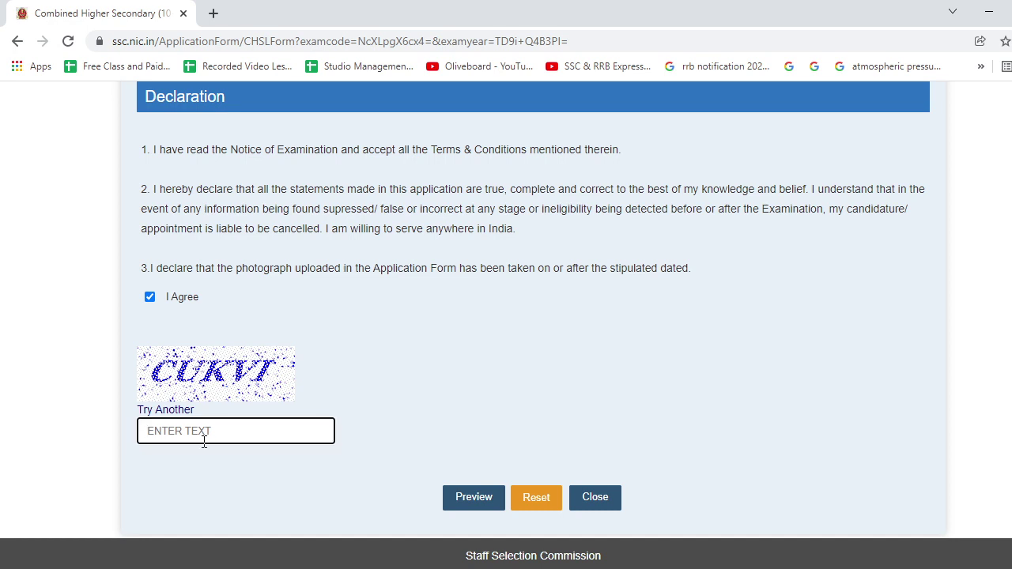
text(CUKVI)
click(488, 501)
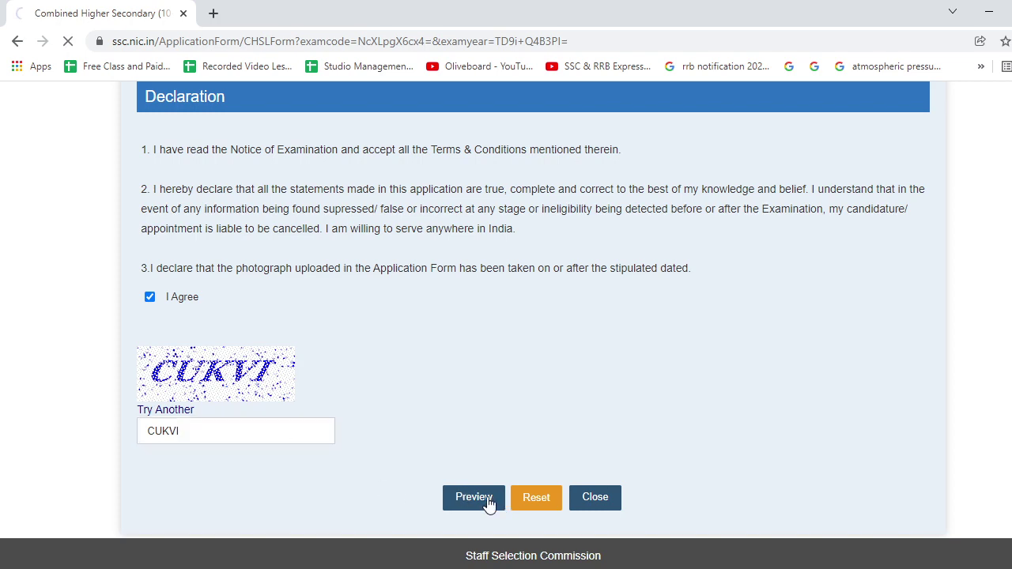
Review the preview, then submit the CHSL 2021 application and confirm the final submission.
scroll(488, 427, down, 5)
scroll(488, 405, down, 20)
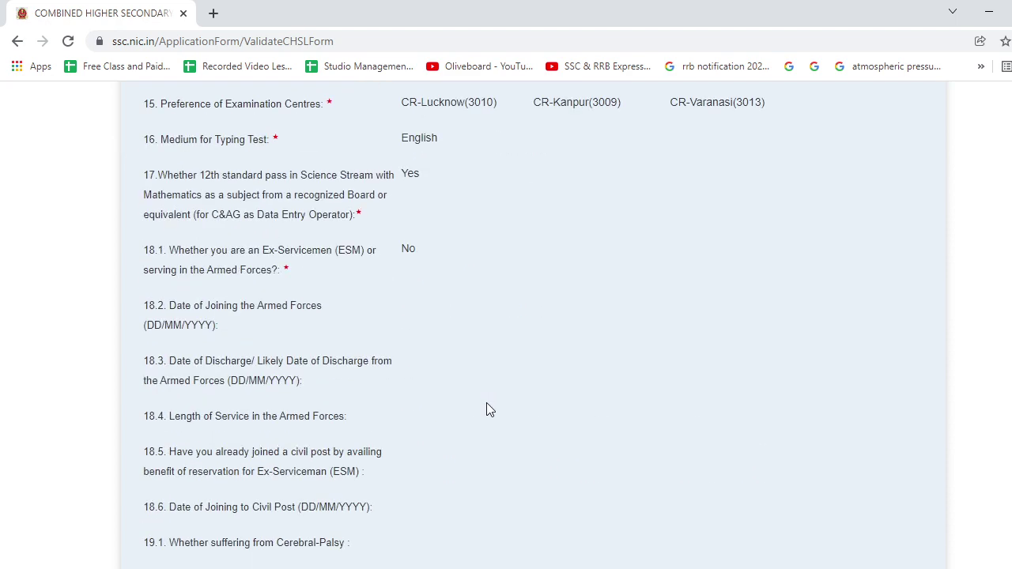
scroll(486, 407, down, 4)
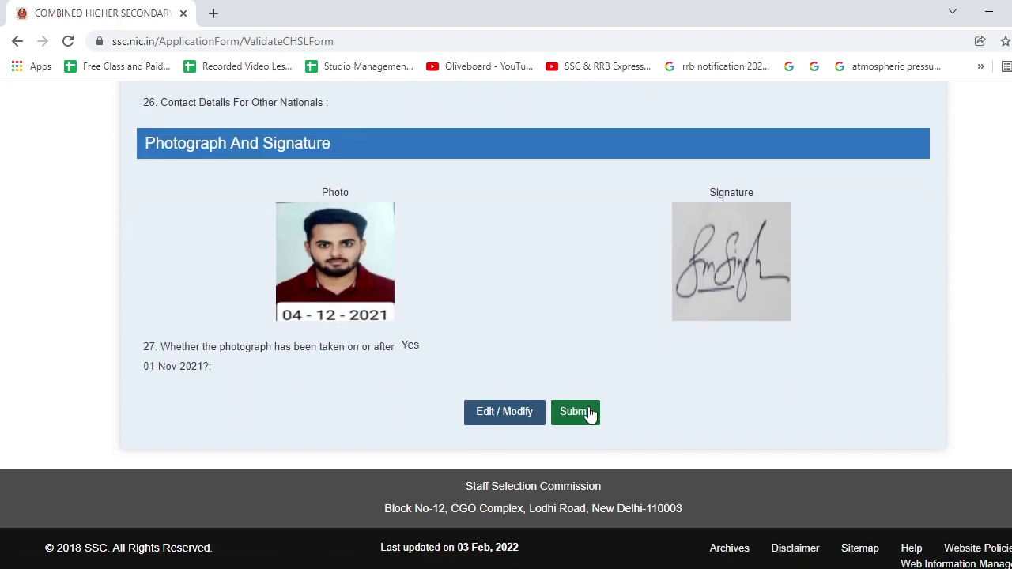
scroll(587, 386, up, 20)
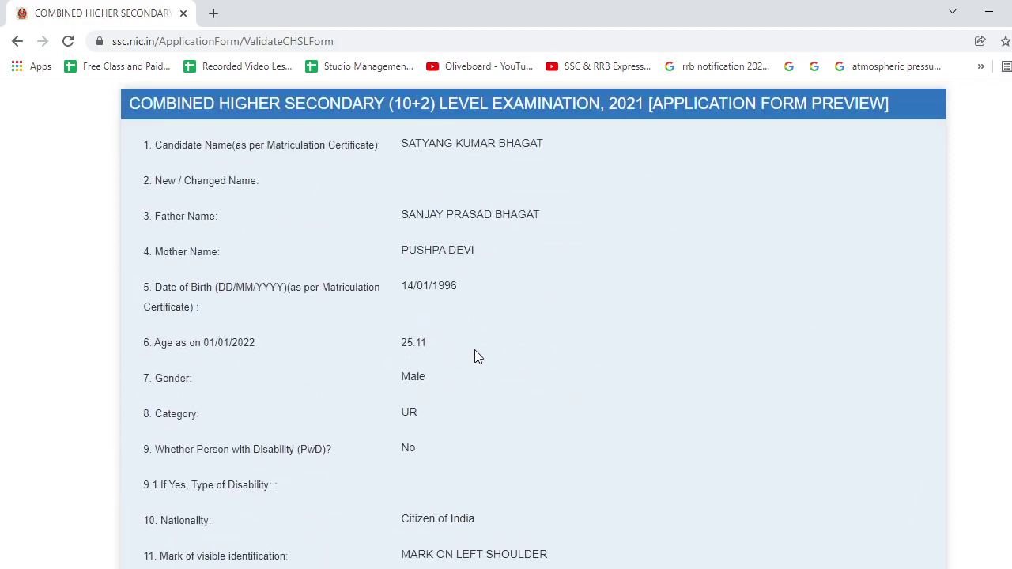
scroll(537, 340, down, 20)
scroll(538, 342, down, 3)
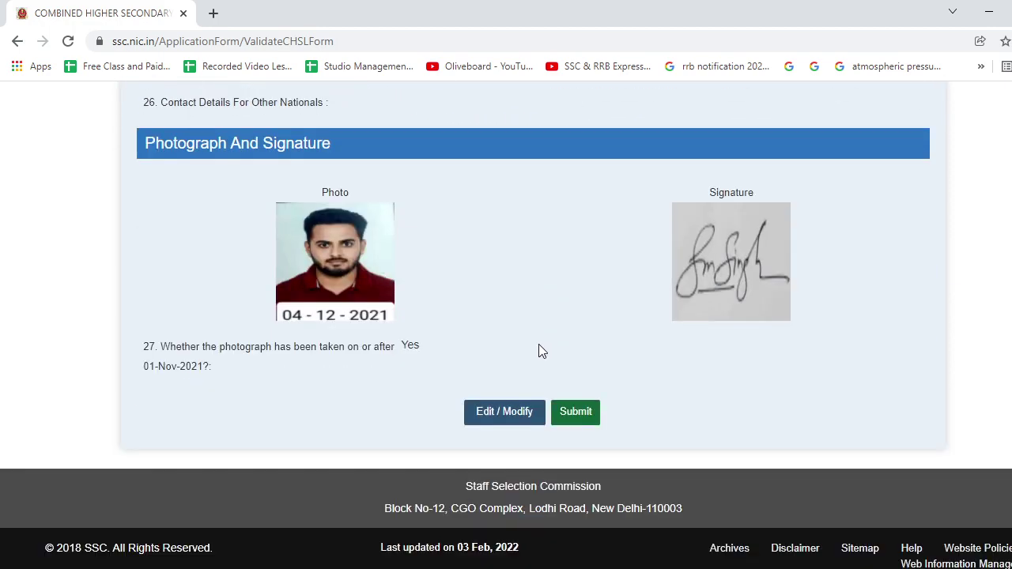
click(568, 417)
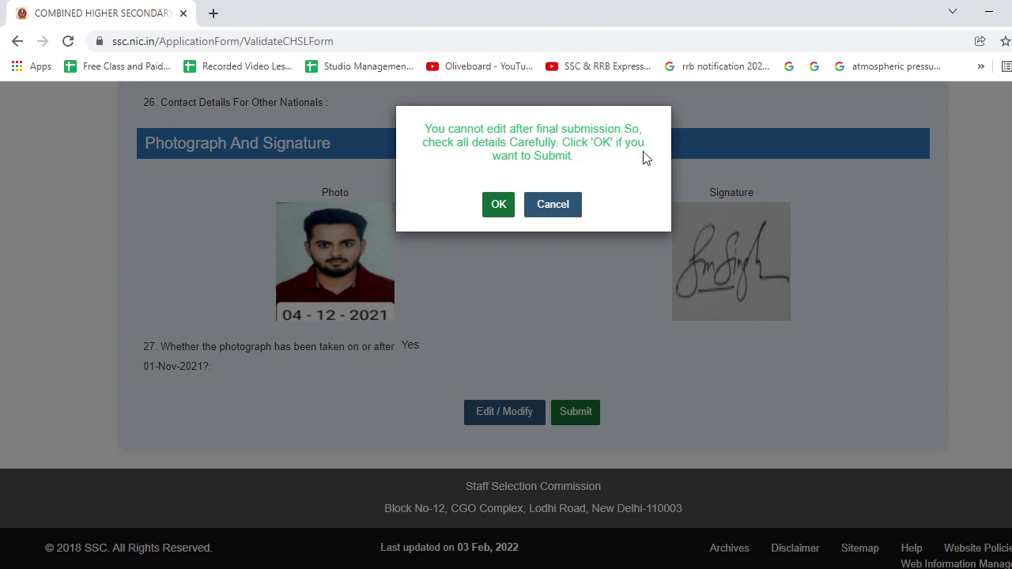
click(493, 204)
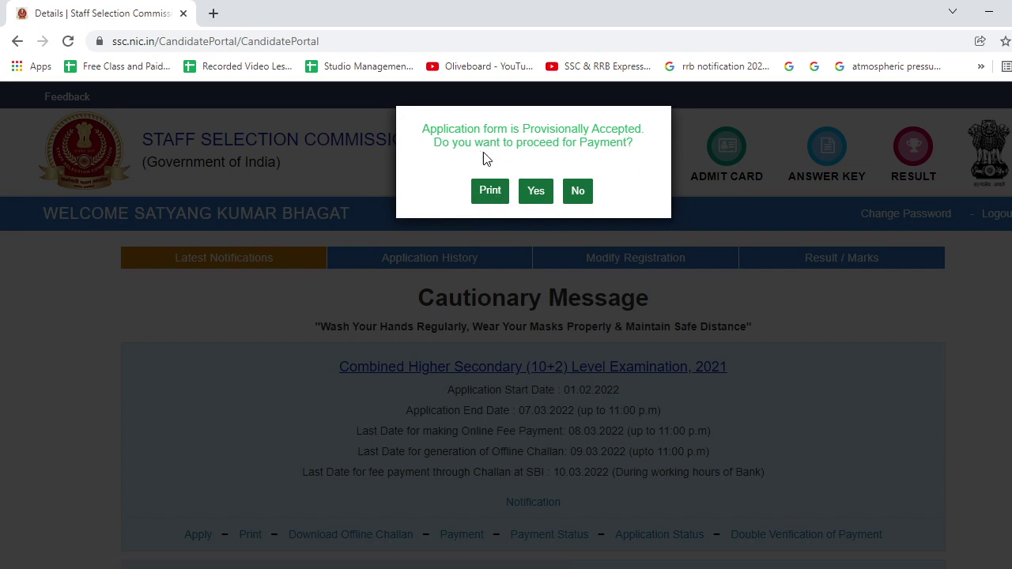
Proceed to payment and choose Online mode for the Rs 100 fee.
click(535, 194)
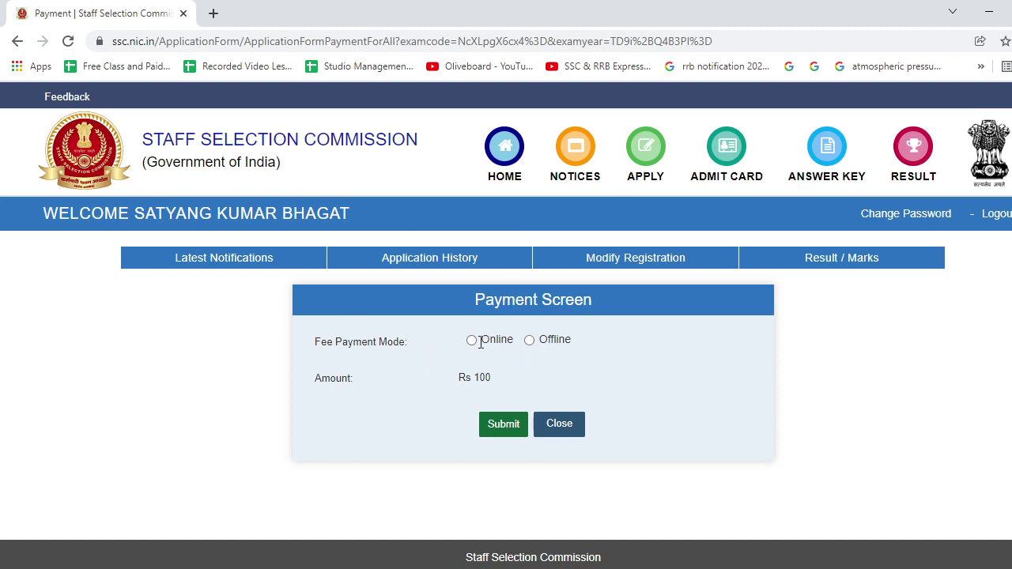
click(472, 342)
click(500, 434)
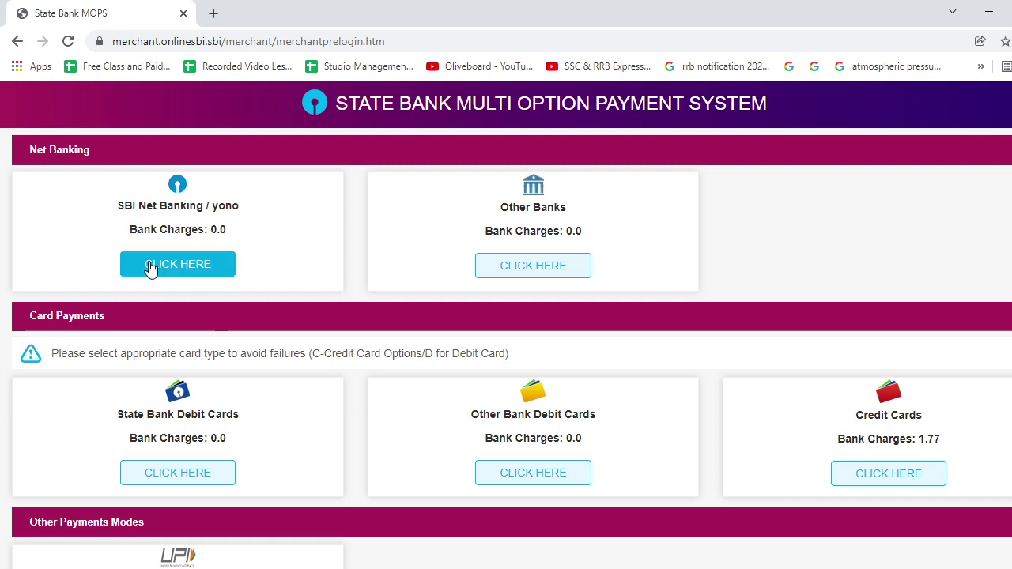
Choose UPI as the payment method in SBI MOPS, paying by VPA.
scroll(214, 341, down, 2)
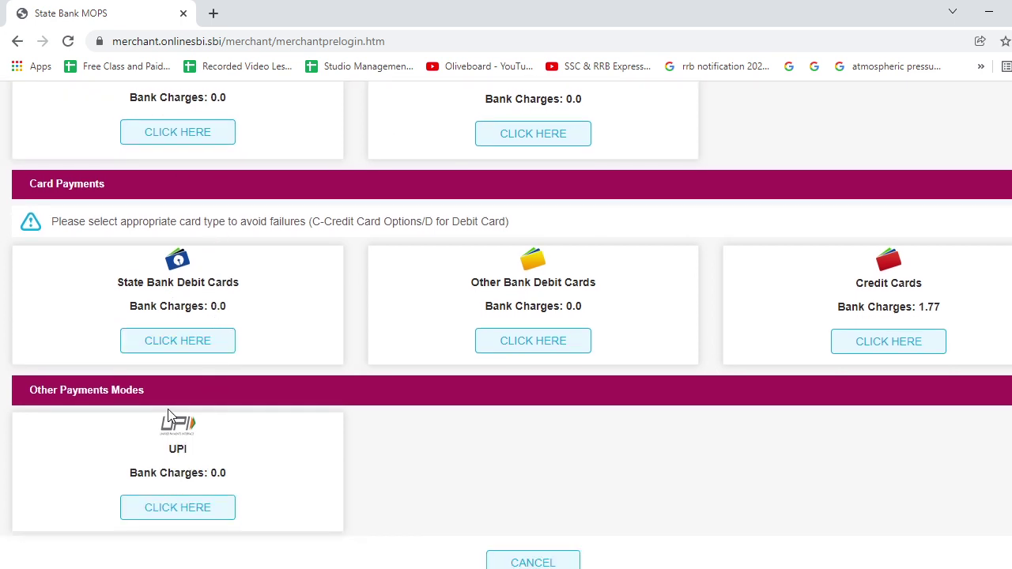
scroll(173, 421, down, 1)
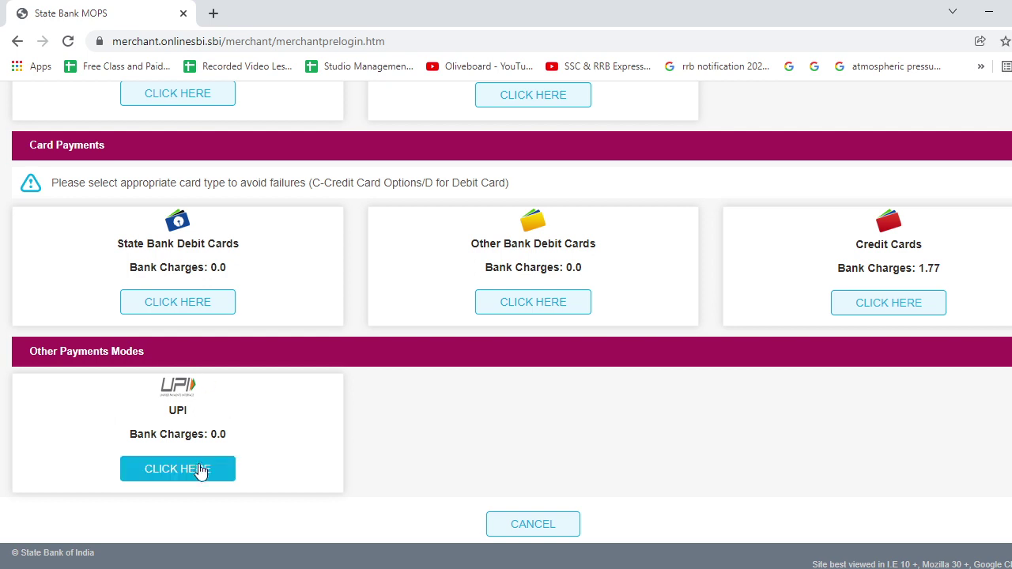
click(200, 471)
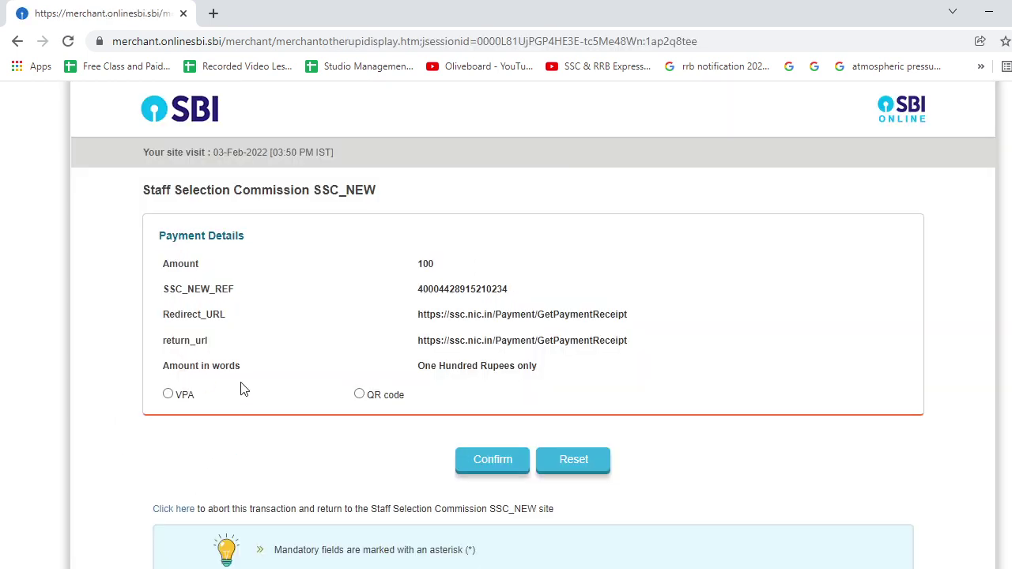
click(168, 395)
scroll(377, 425, down, 2)
Enter the payer's UPI ID in the VPA field, correcting a mistyped letter.
click(455, 290)
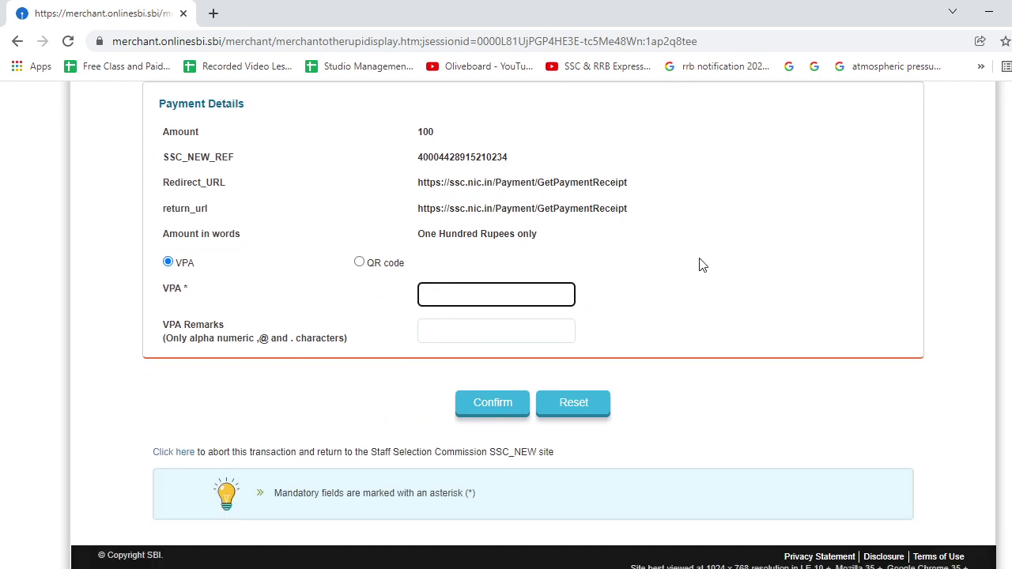
text(9999999999@ybl)
scroll(503, 433, up, 2)
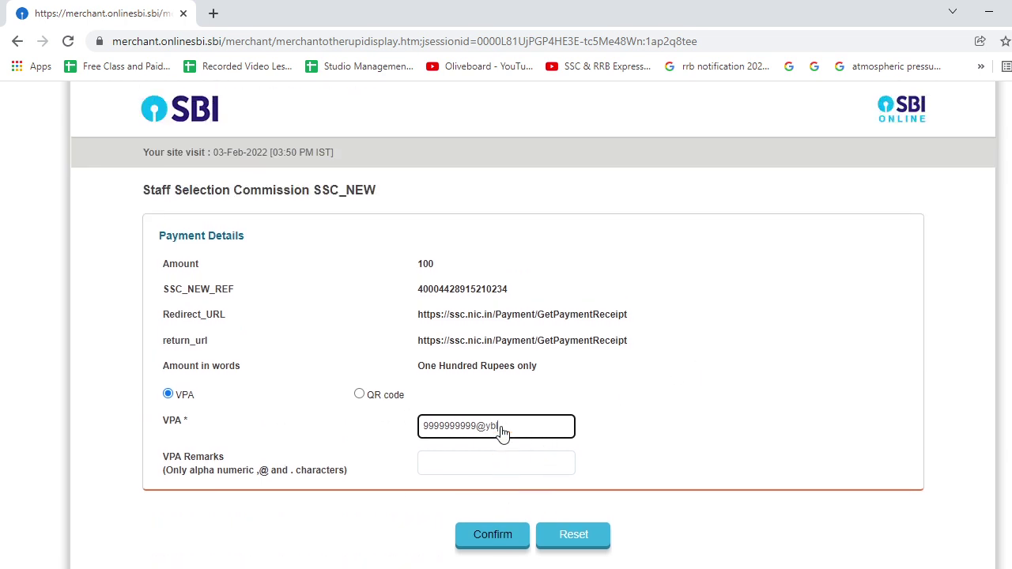
scroll(502, 434, down, 2)
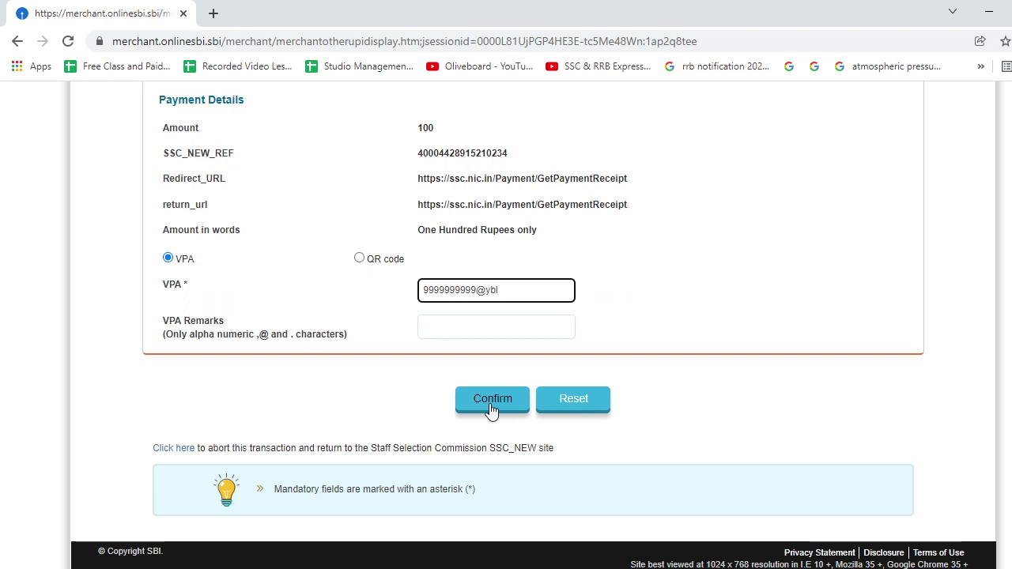
scroll(490, 410, up, 2)
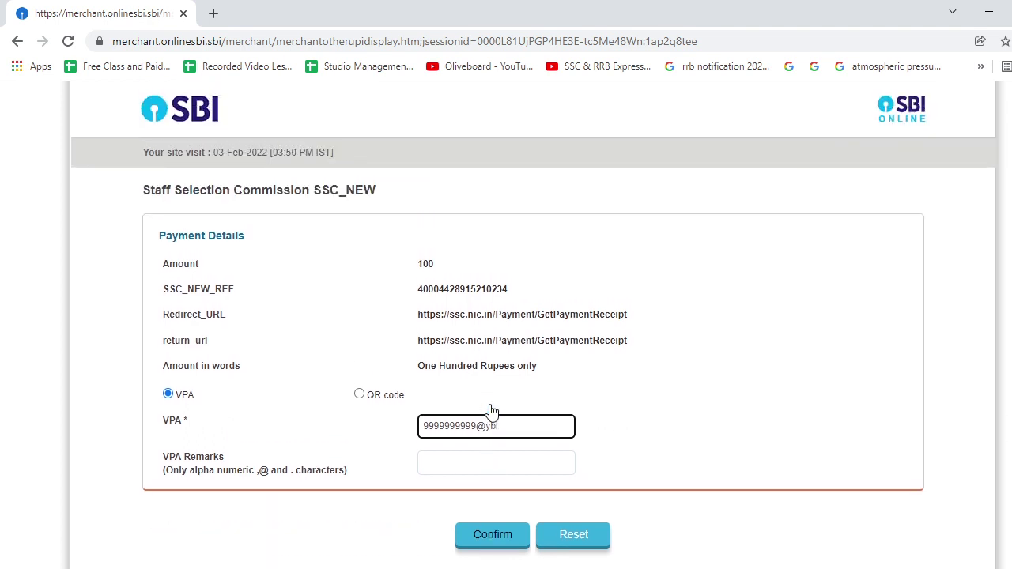